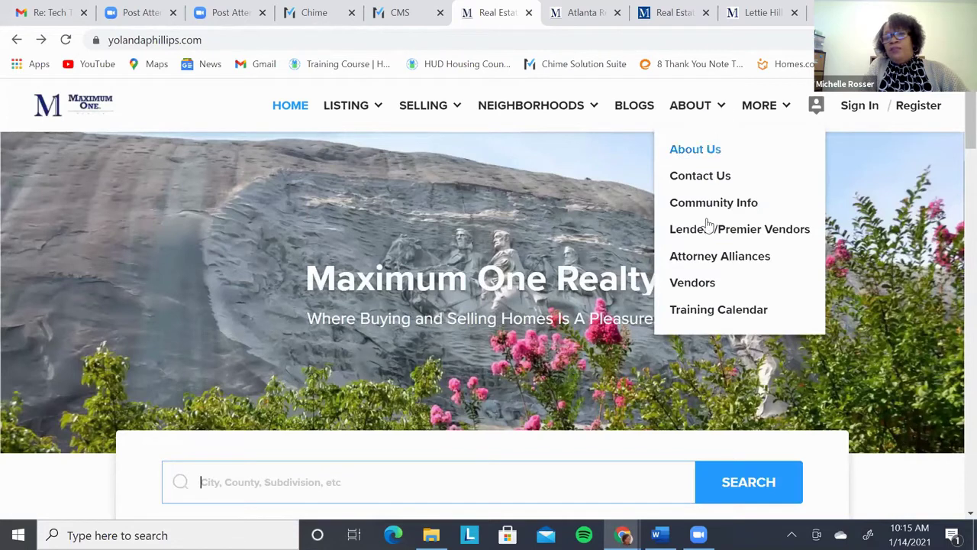
Step: View the Training Calendar page linked from the real estate site, and return to the site's home page
{"action": "left_click", "coordinate": [714, 310]}
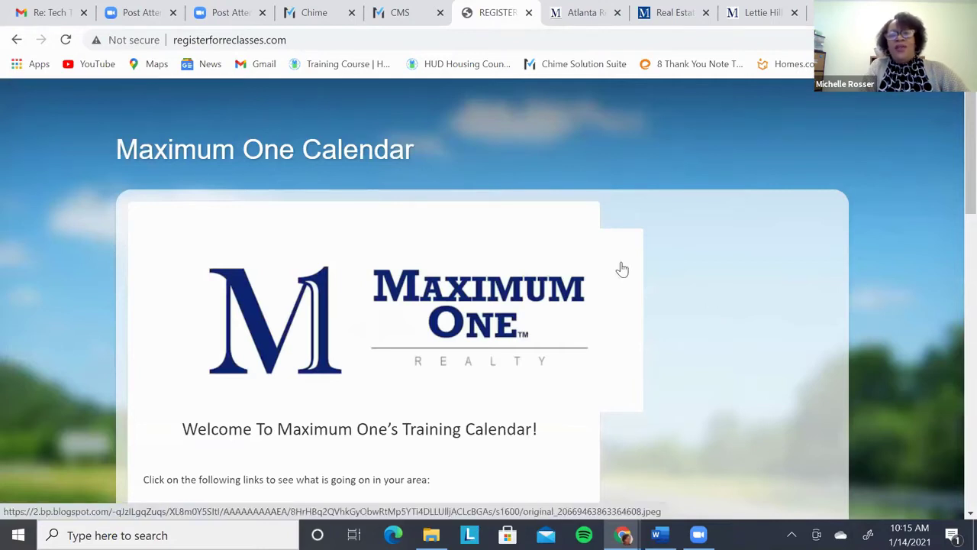
{"action": "left_click", "coordinate": [17, 43]}
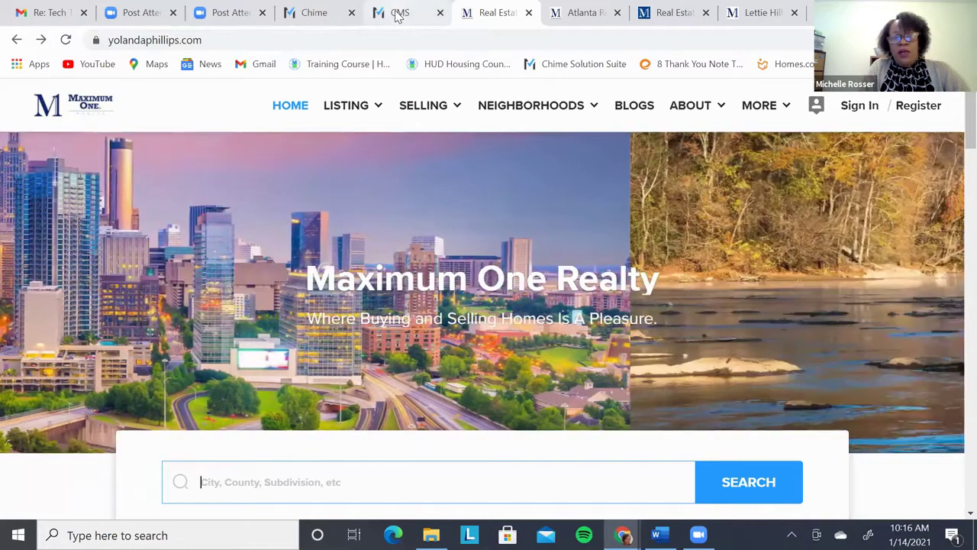
Step: Close the old Review page editor and open the website's Home page for editing from the Chime dashboard
{"action": "left_click", "coordinate": [392, 15]}
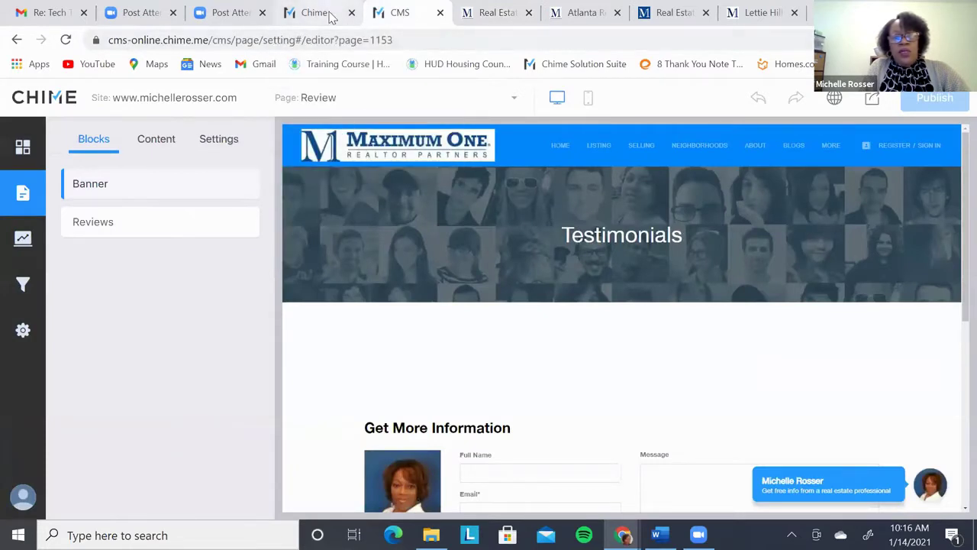
{"action": "left_click", "coordinate": [440, 13]}
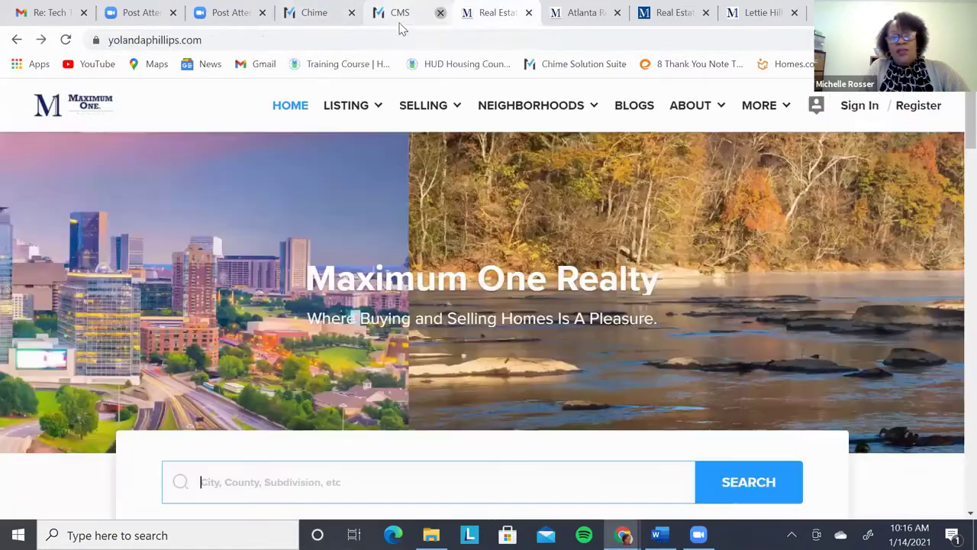
{"action": "left_click", "coordinate": [314, 17]}
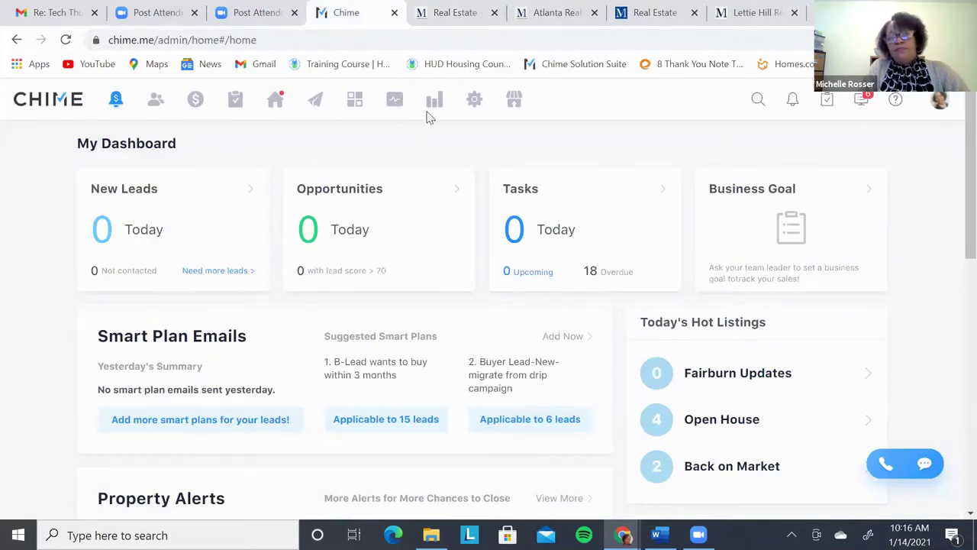
{"action": "left_click", "coordinate": [354, 100]}
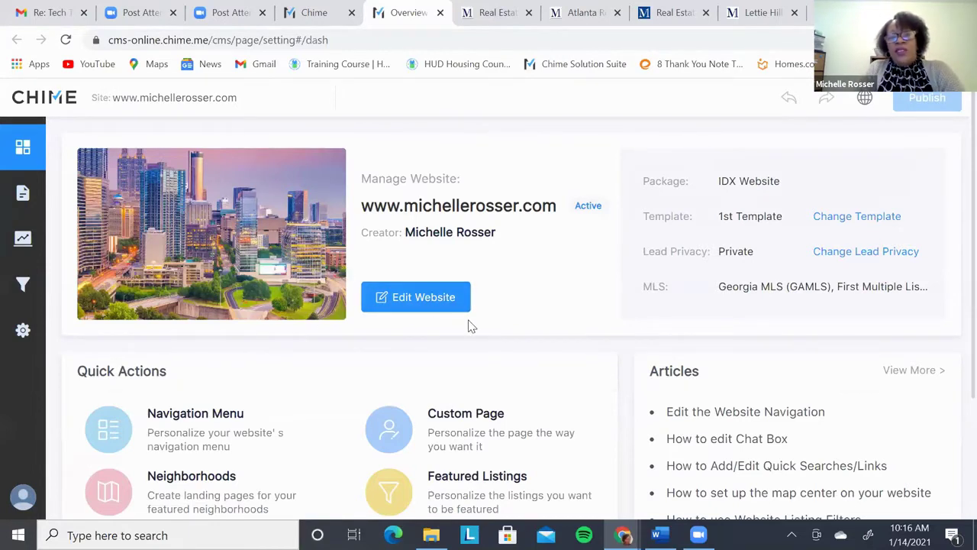
{"action": "left_click", "coordinate": [426, 300]}
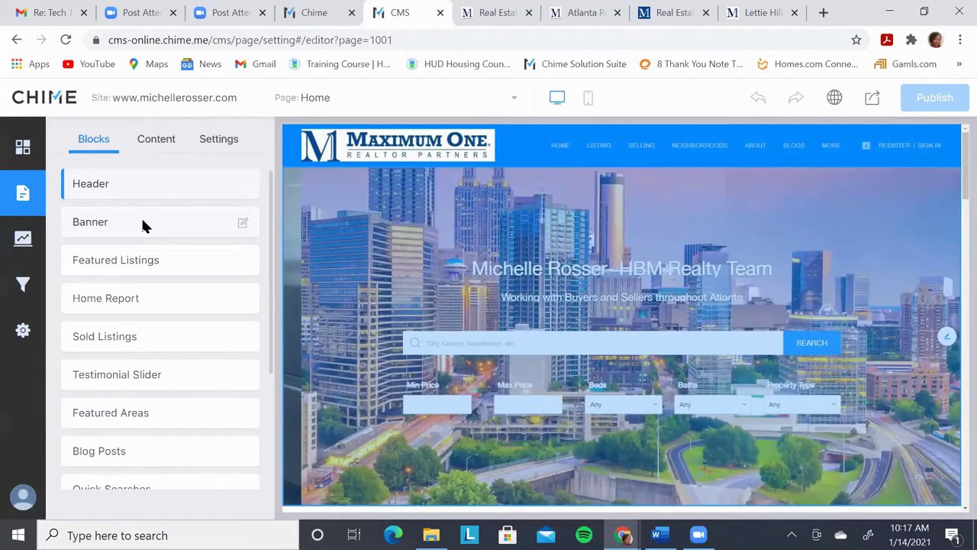
Step: Reopen the website editor from the Chime dashboard and open the Home page's Header block for editing
{"action": "left_click", "coordinate": [313, 12]}
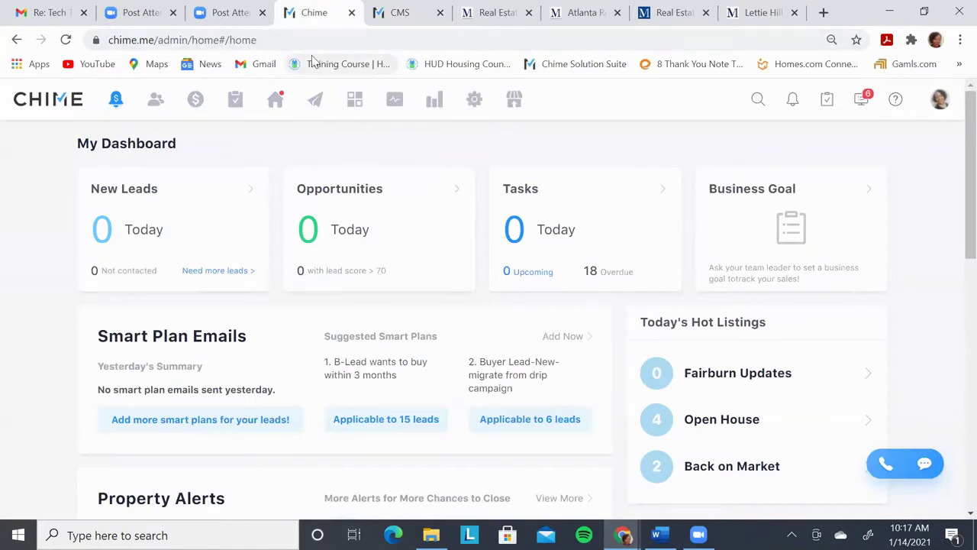
{"action": "left_click", "coordinate": [355, 103]}
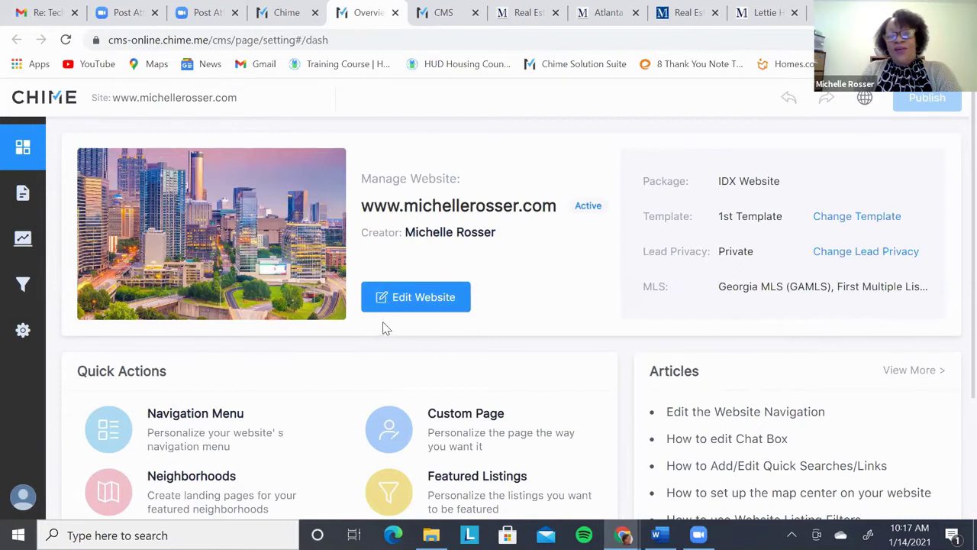
{"action": "left_click", "coordinate": [432, 299]}
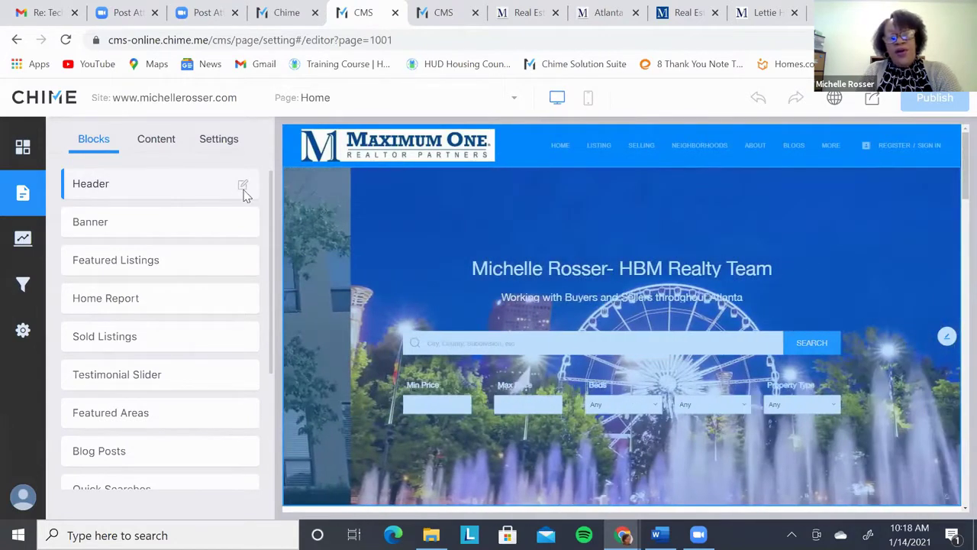
{"action": "left_click", "coordinate": [243, 187]}
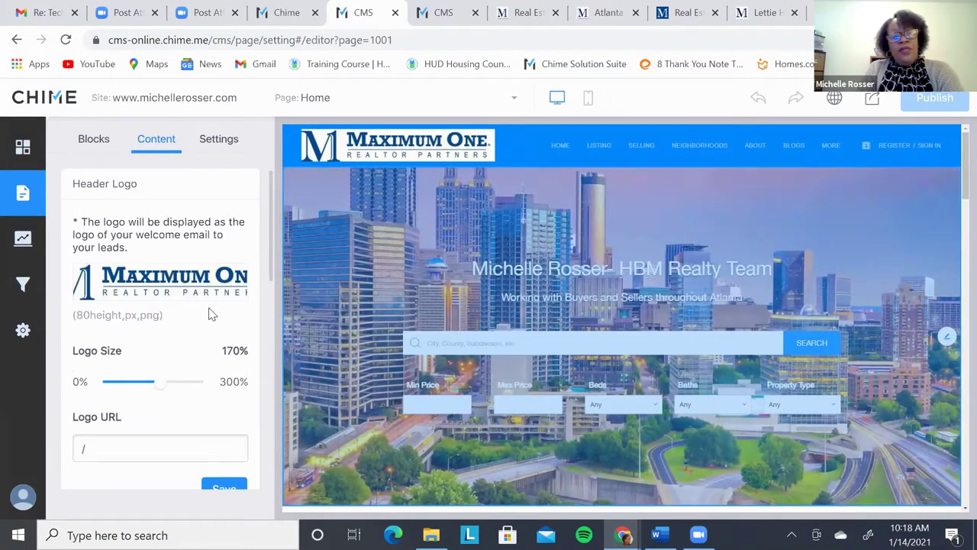
{"action": "mouse_move", "coordinate": [237, 284]}
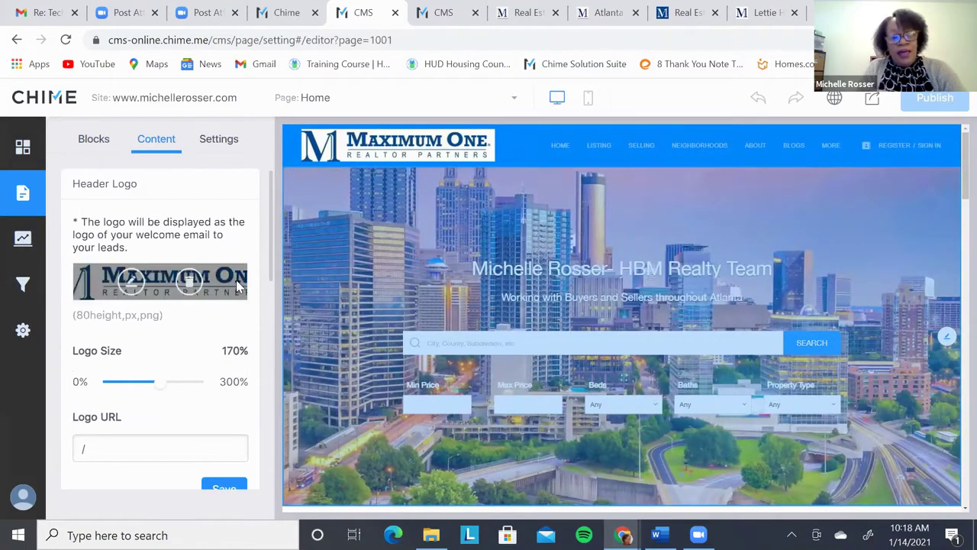
{"action": "left_click", "coordinate": [129, 283]}
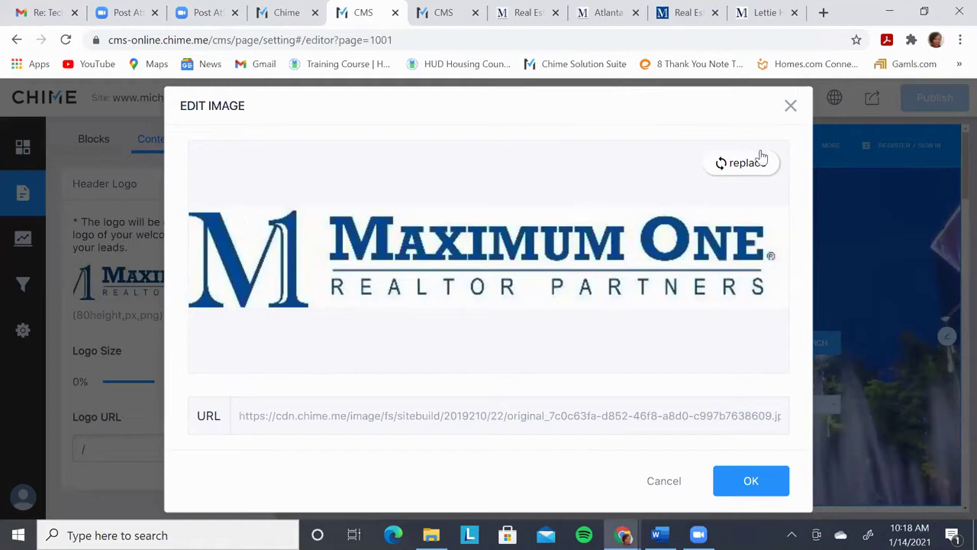
{"action": "left_click", "coordinate": [790, 105]}
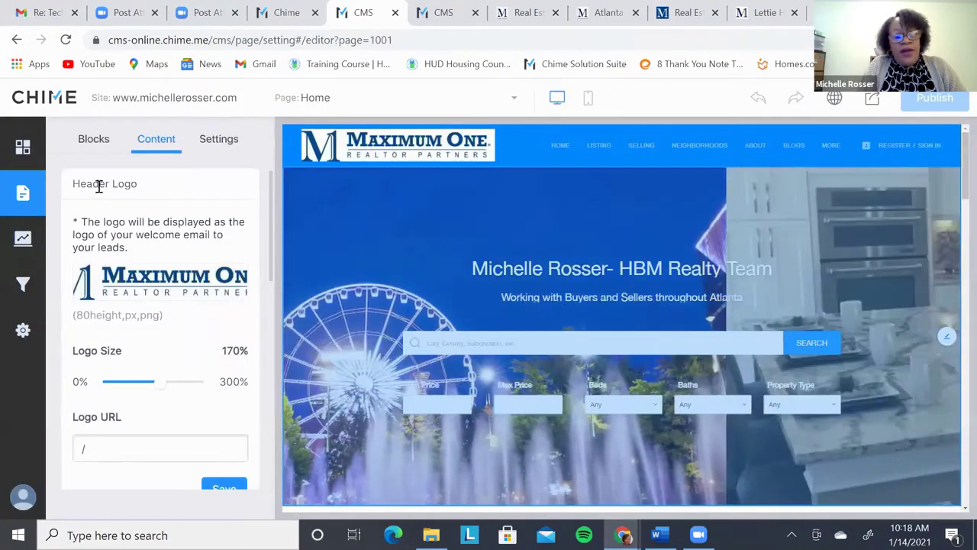
{"action": "mouse_move", "coordinate": [126, 294]}
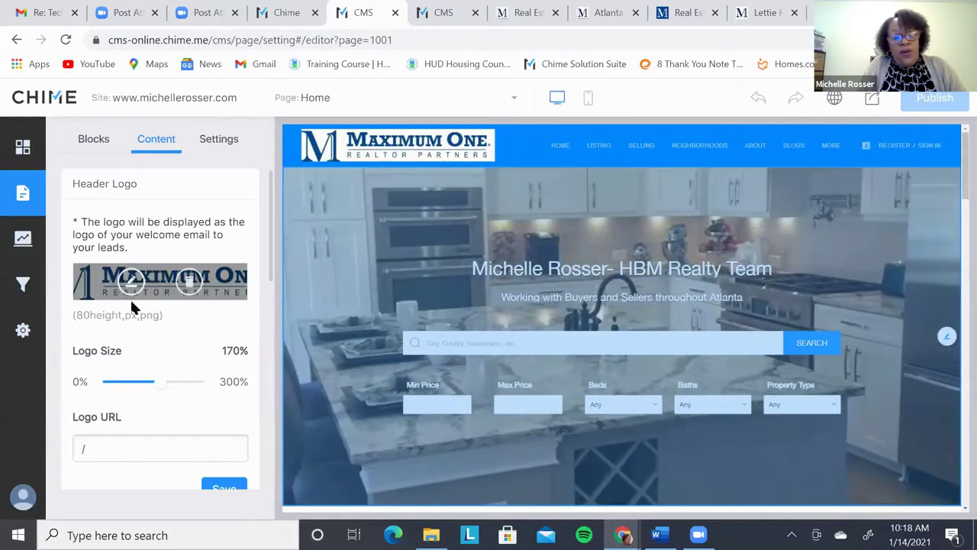
{"action": "left_click", "coordinate": [131, 285]}
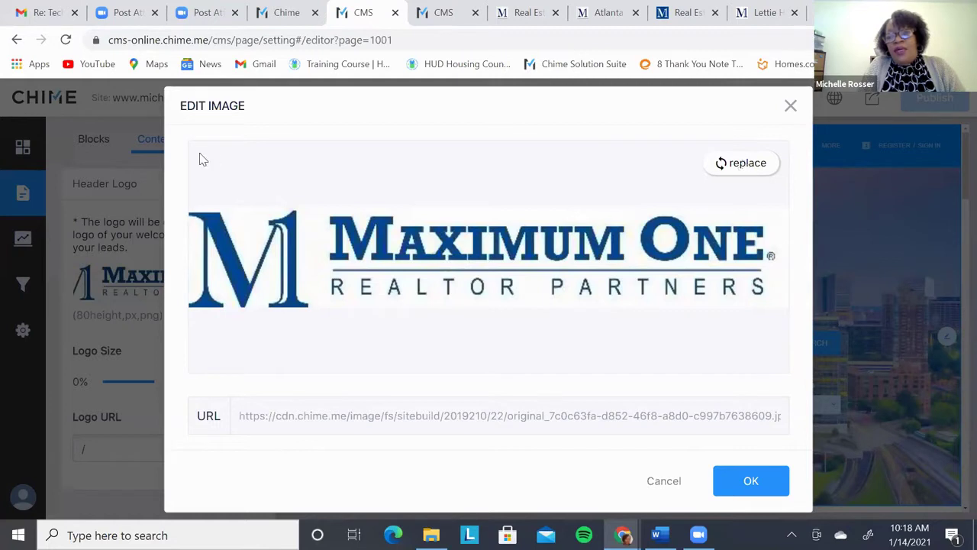
{"action": "left_click", "coordinate": [752, 168]}
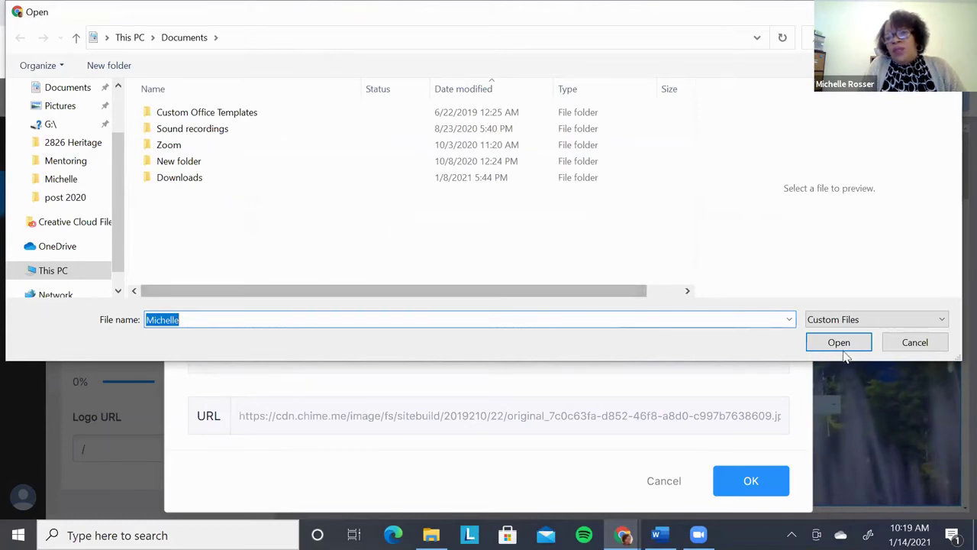
{"action": "left_click", "coordinate": [915, 342]}
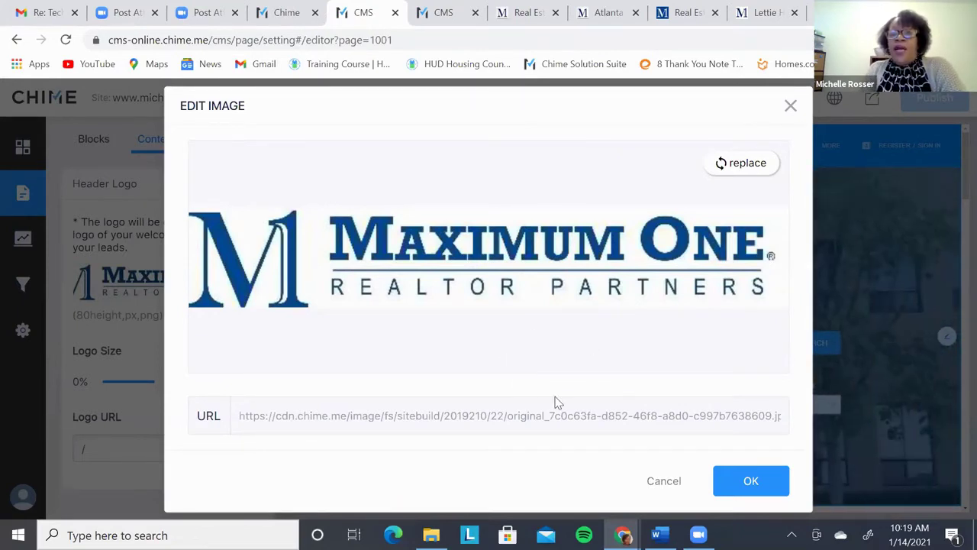
{"action": "left_click", "coordinate": [790, 105]}
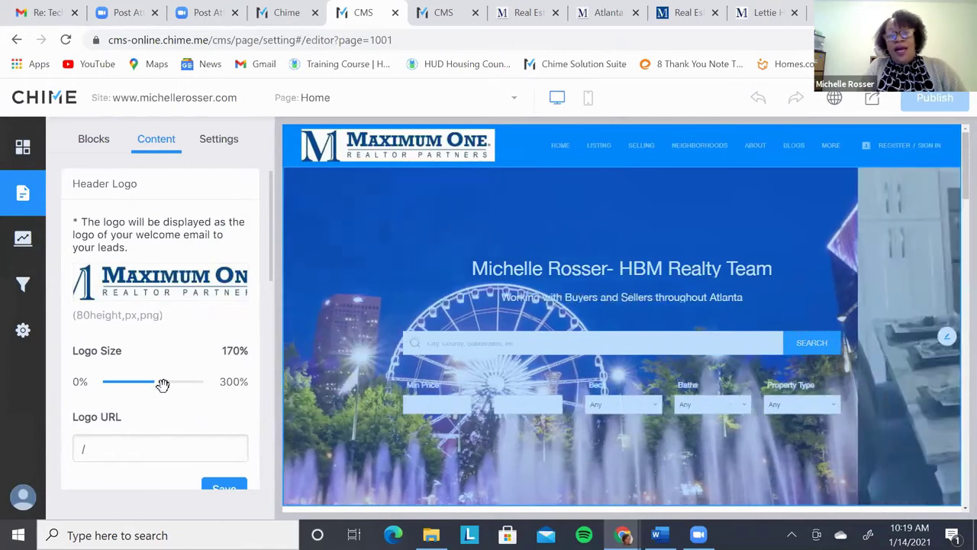
Step: Set the header logo size to 100% and choose dark navy blue as the header background color
{"action": "mouse_move", "coordinate": [158, 385]}
{"action": "left_mouse_down"}
{"action": "mouse_move", "coordinate": [139, 386]}
{"action": "mouse_move", "coordinate": [188, 385]}
{"action": "mouse_move", "coordinate": [139, 386]}
{"action": "left_mouse_up"}
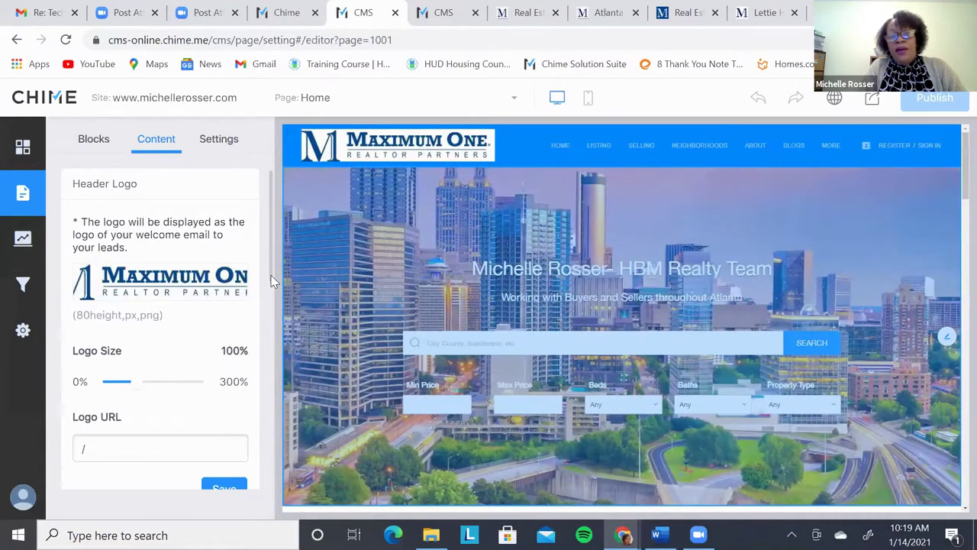
{"action": "scroll", "coordinate": [271, 281], "scroll_direction": "down", "scroll_amount": 1}
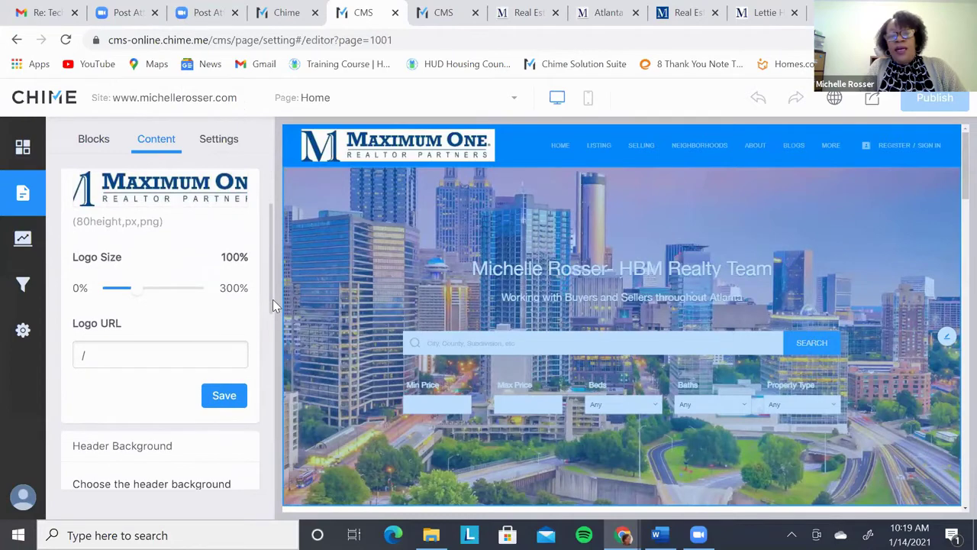
{"action": "scroll", "coordinate": [274, 306], "scroll_direction": "down", "scroll_amount": 1}
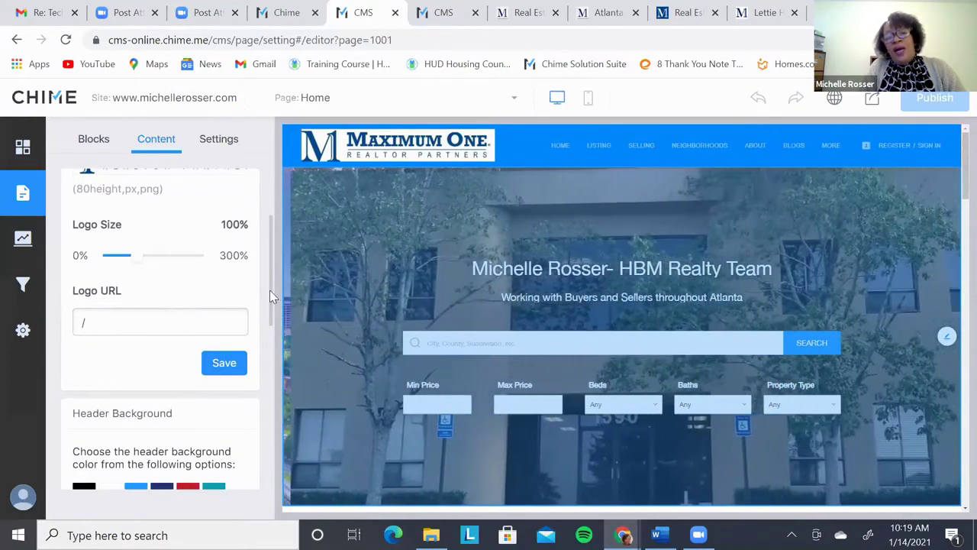
{"action": "scroll", "coordinate": [272, 306], "scroll_direction": "down", "scroll_amount": 1}
{"action": "scroll", "coordinate": [276, 318], "scroll_direction": "down", "scroll_amount": 1}
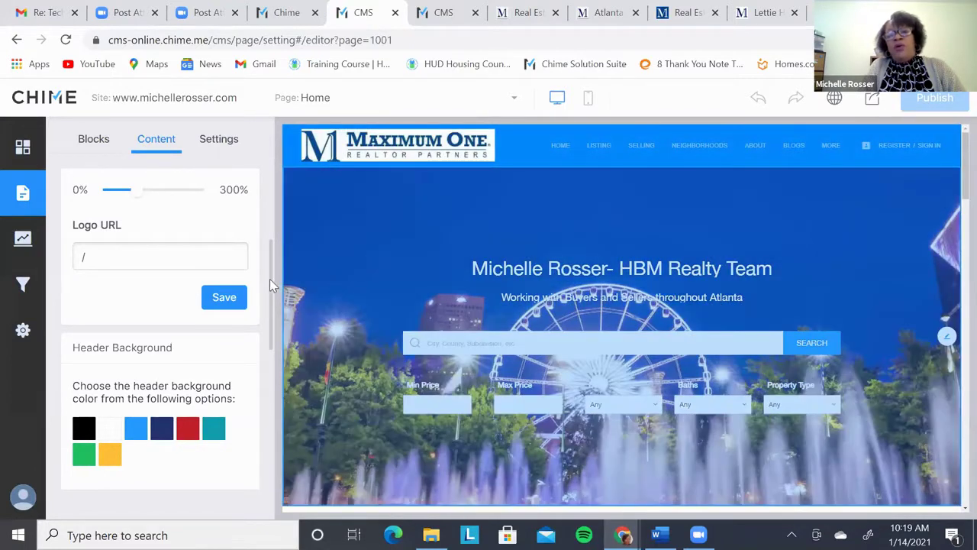
{"action": "left_click_drag", "start_coordinate": [268, 281], "coordinate": [267, 322]}
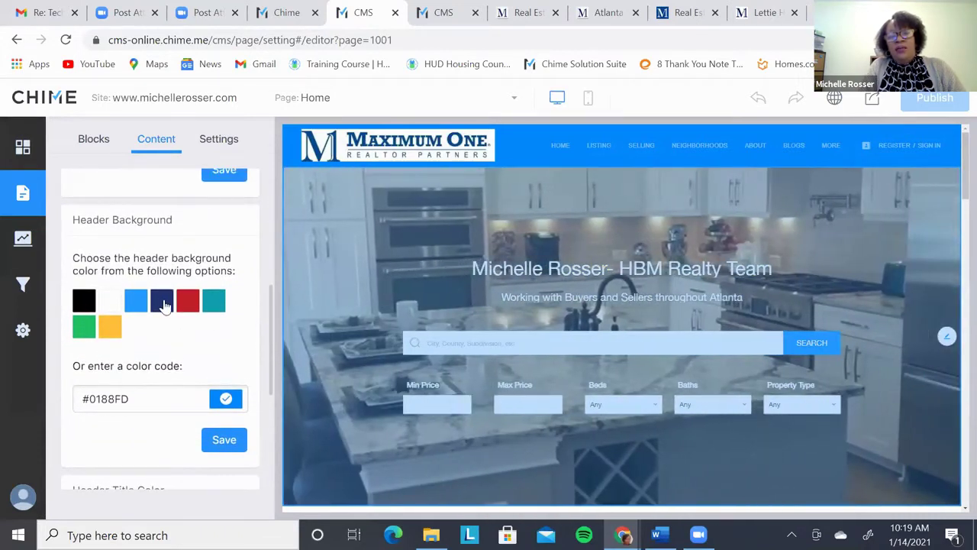
{"action": "left_click", "coordinate": [162, 303]}
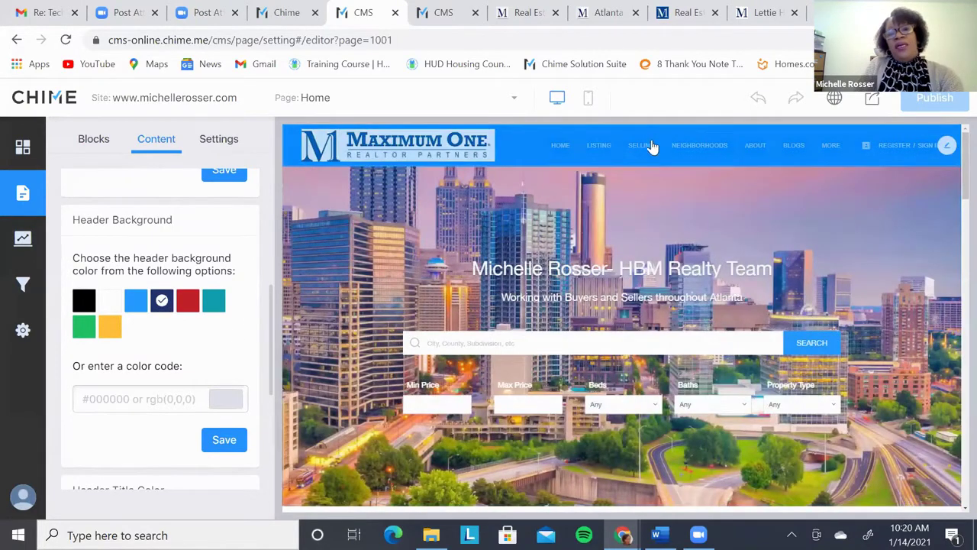
Step: Save the Header Title Color section without picking a new color and publish the Home page change
{"action": "scroll", "coordinate": [264, 368], "scroll_direction": "down", "scroll_amount": 1}
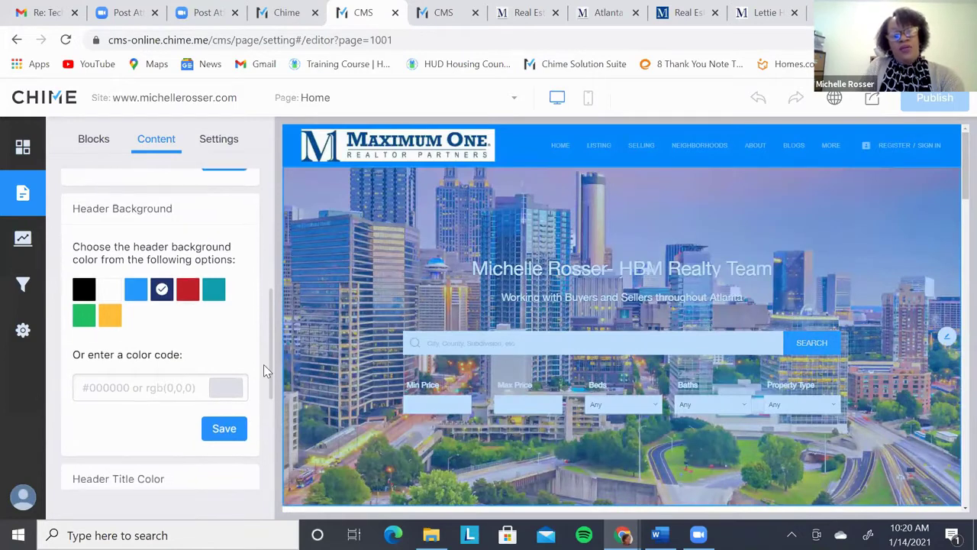
{"action": "scroll", "coordinate": [263, 364], "scroll_direction": "down", "scroll_amount": 2}
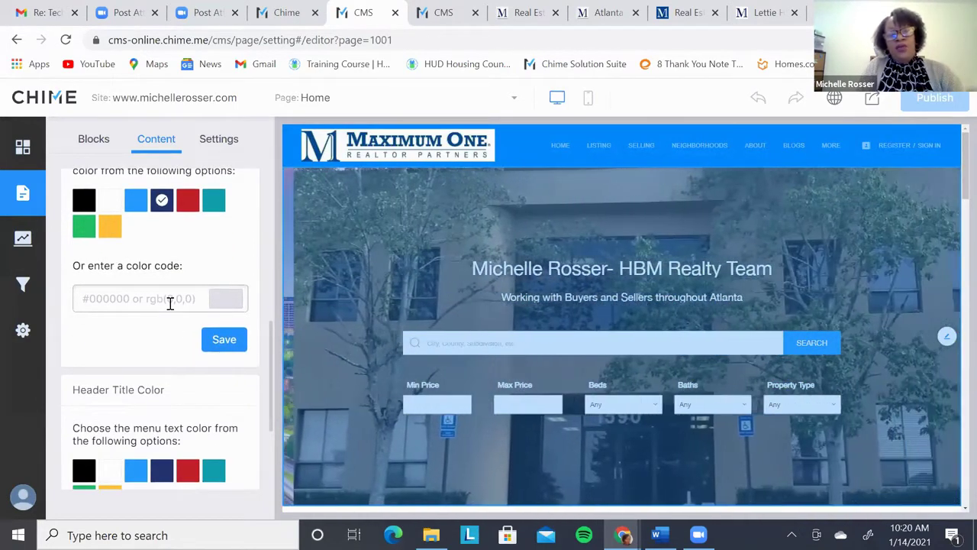
{"action": "left_click", "coordinate": [170, 303]}
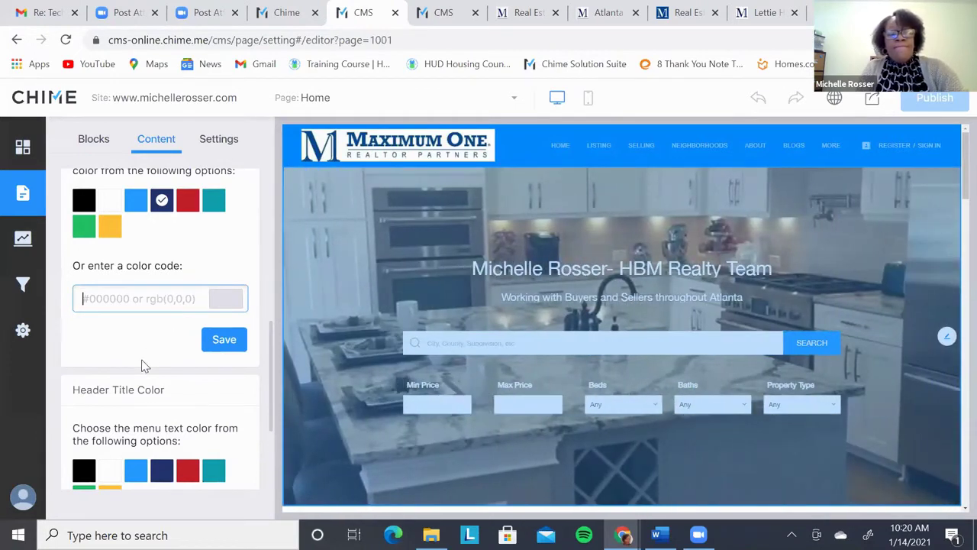
{"action": "scroll", "coordinate": [145, 365], "scroll_direction": "down", "scroll_amount": 3}
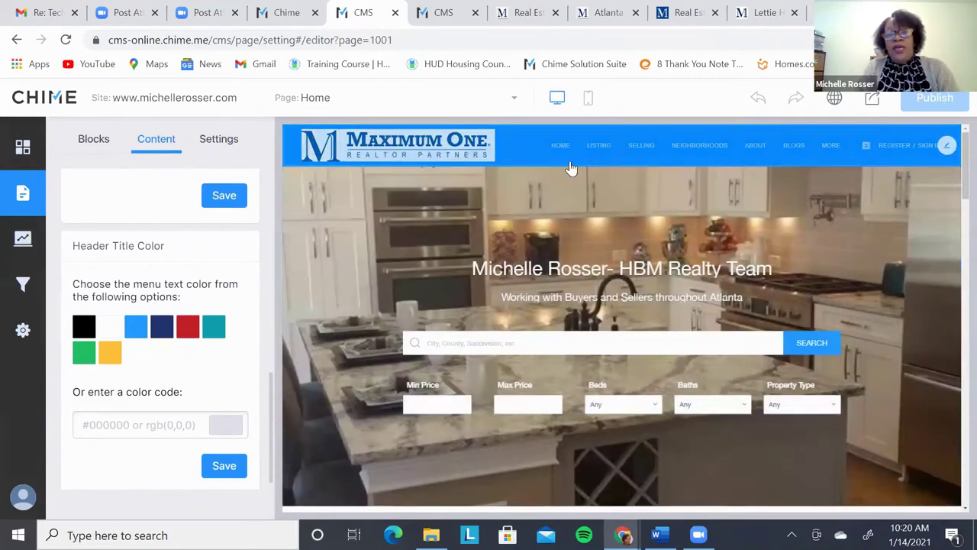
{"action": "scroll", "coordinate": [203, 383], "scroll_direction": "down", "scroll_amount": 1}
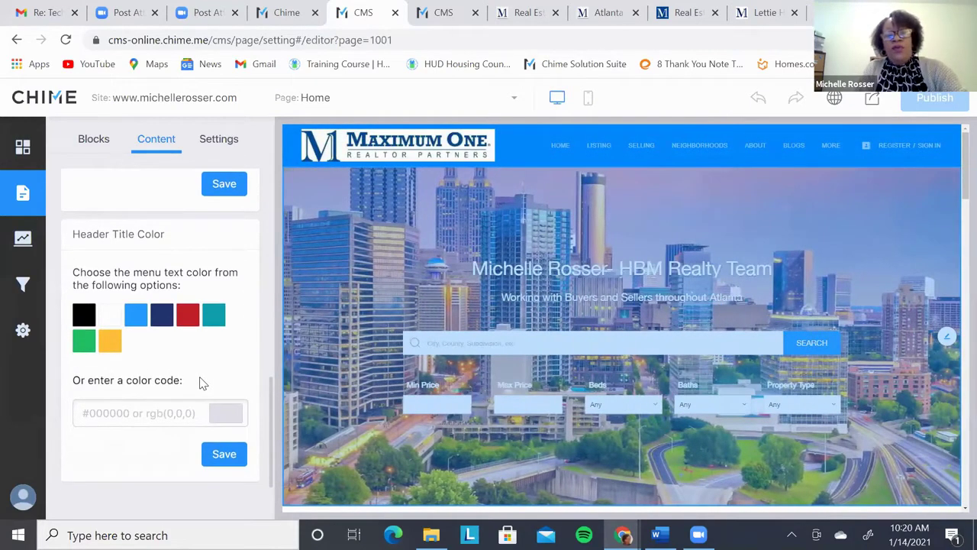
{"action": "left_click", "coordinate": [224, 455]}
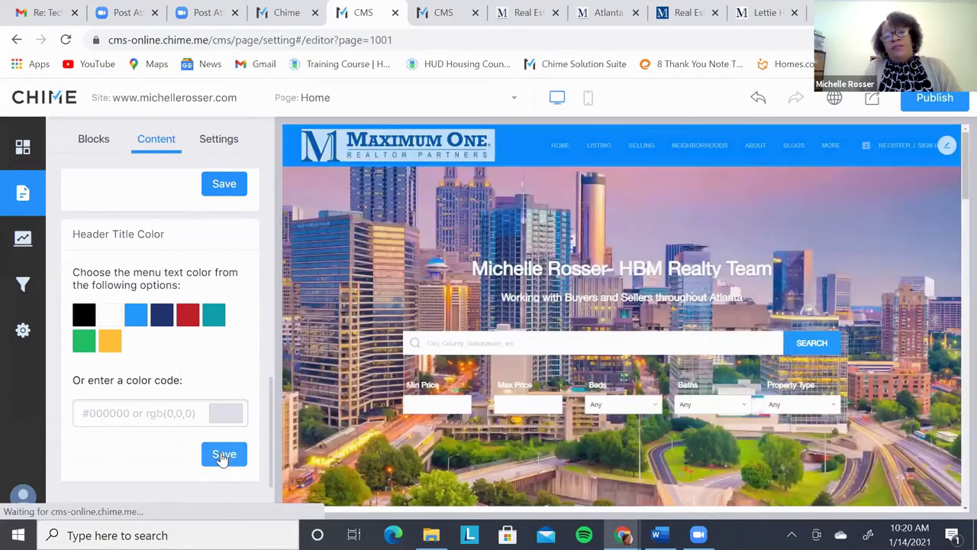
{"action": "left_click", "coordinate": [950, 101]}
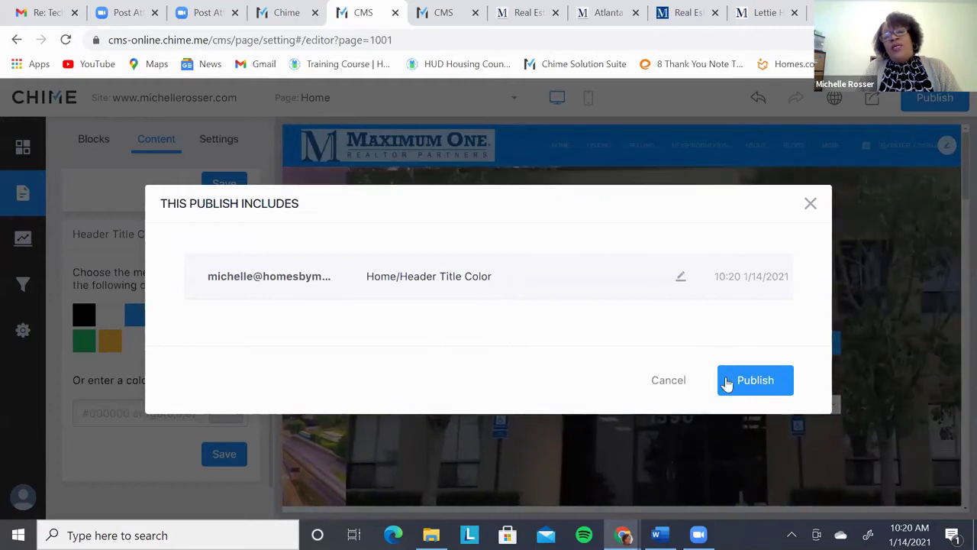
{"action": "left_click", "coordinate": [754, 386]}
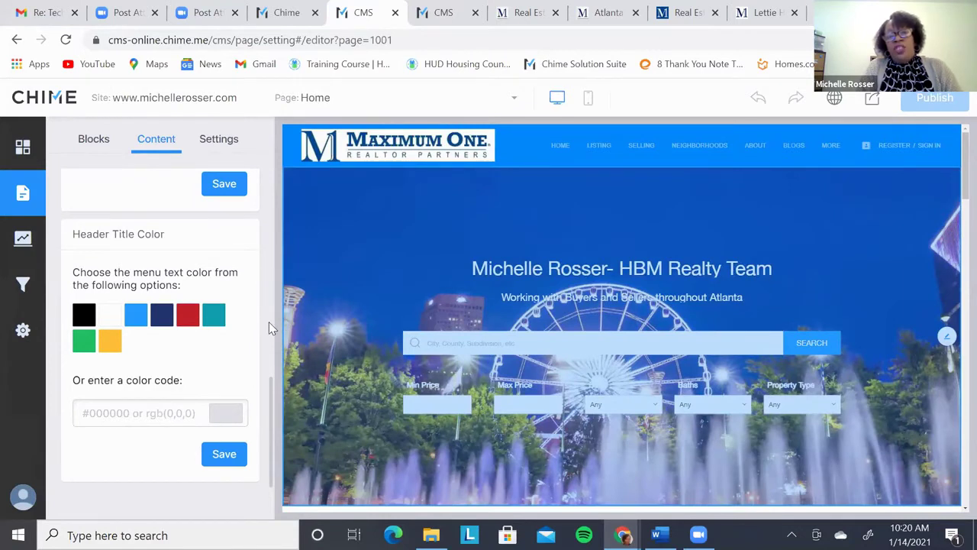
Step: Return to the Home page's block list and open the Banner block for editing
{"action": "left_click", "coordinate": [94, 145]}
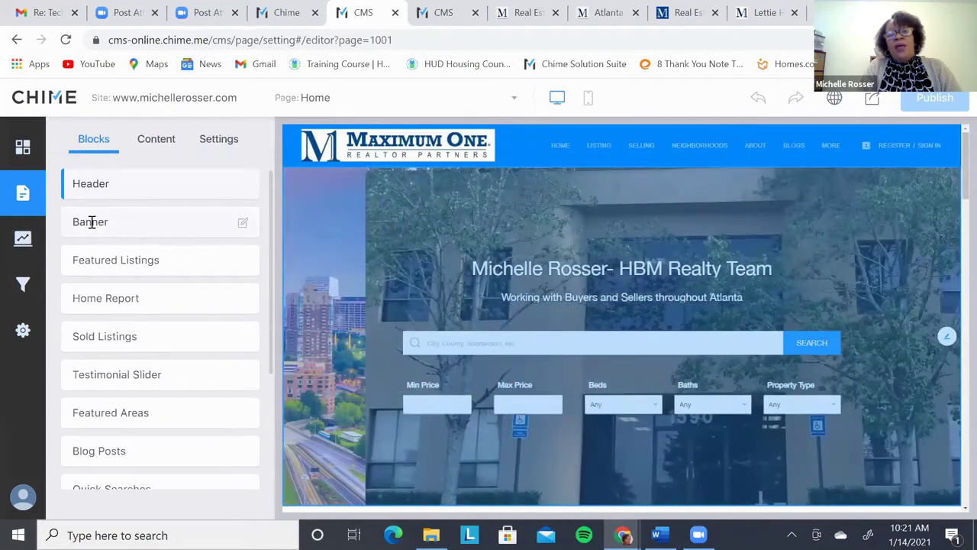
{"action": "left_click", "coordinate": [242, 223]}
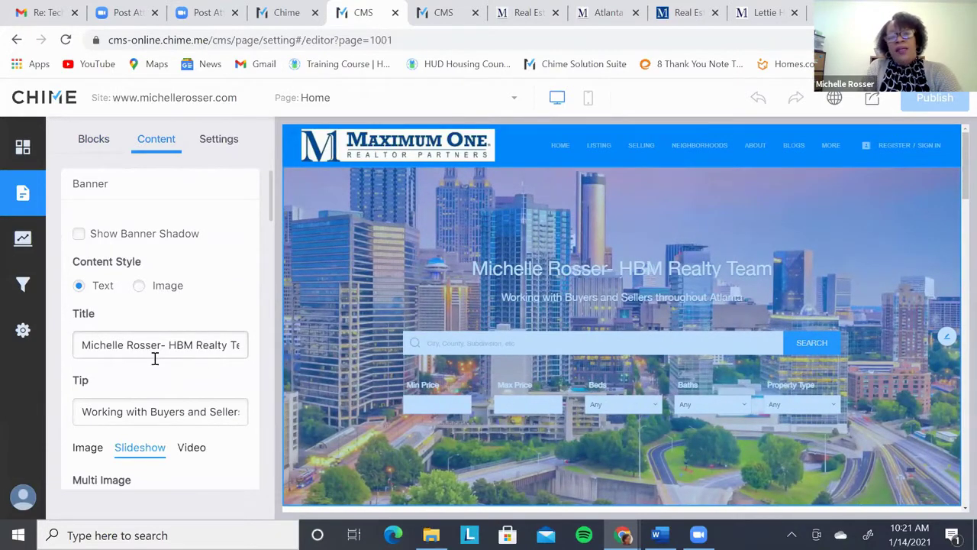
Step: Review the Banner block's title, tip and slideshow images
{"action": "left_click", "coordinate": [144, 349]}
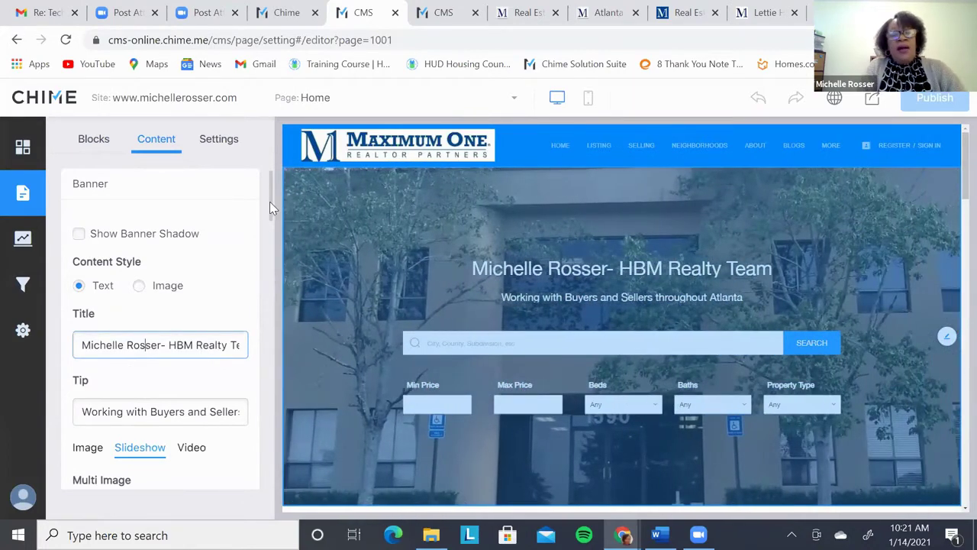
{"action": "left_click_drag", "start_coordinate": [269, 201], "coordinate": [272, 219]}
{"action": "scroll", "coordinate": [229, 244], "scroll_direction": "up", "scroll_amount": 1}
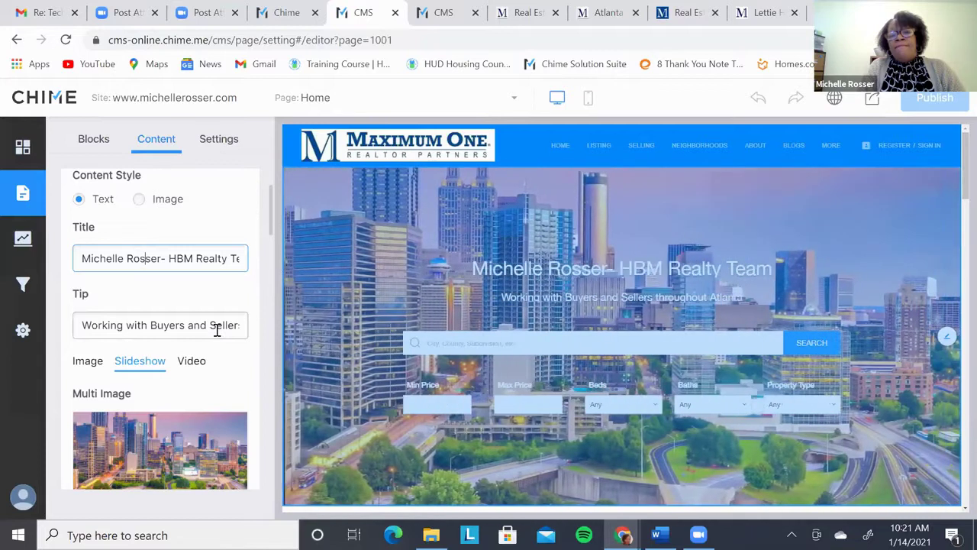
{"action": "left_click_drag", "start_coordinate": [272, 213], "coordinate": [272, 239]}
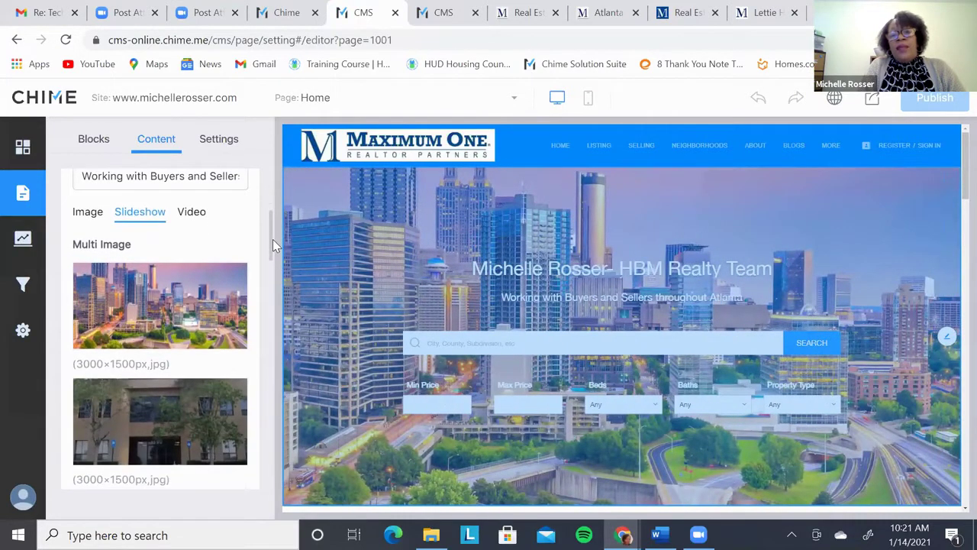
{"action": "mouse_move", "coordinate": [204, 319]}
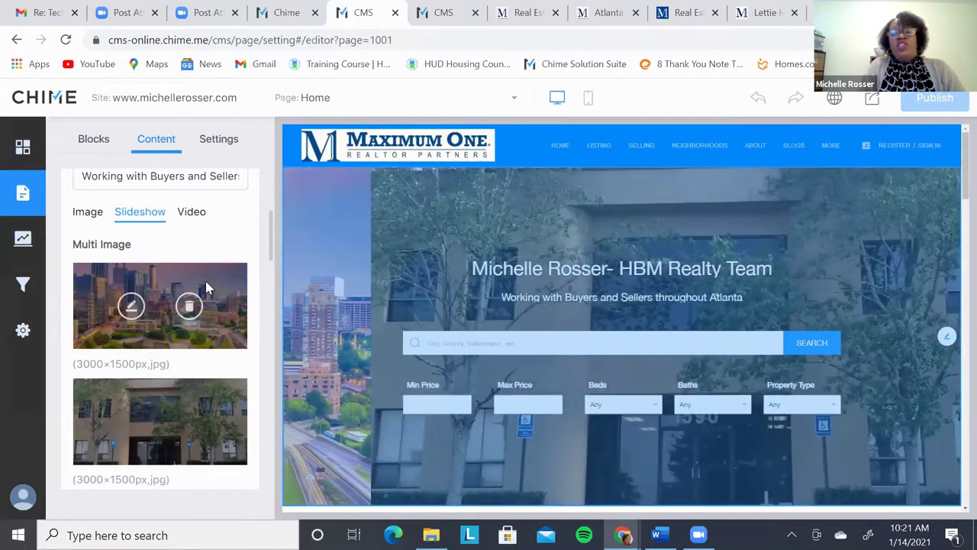
{"action": "mouse_move", "coordinate": [271, 240]}
{"action": "left_mouse_down"}
{"action": "mouse_move", "coordinate": [268, 283]}
{"action": "mouse_move", "coordinate": [271, 245]}
{"action": "left_mouse_up"}
{"action": "mouse_move", "coordinate": [207, 241]}
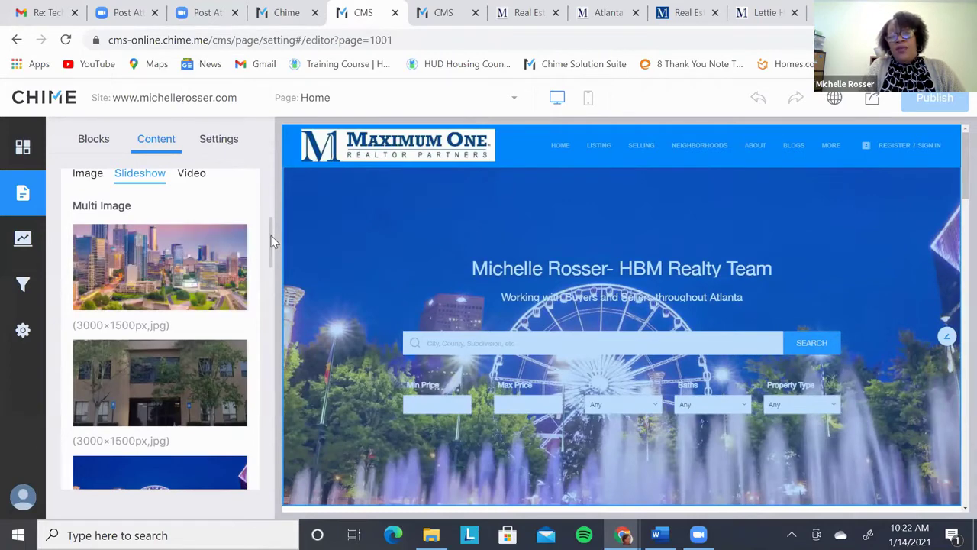
Step: Add the living room photo with the dark sofa from Chime's image library to the banner slideshow
{"action": "left_click_drag", "start_coordinate": [272, 233], "coordinate": [273, 294]}
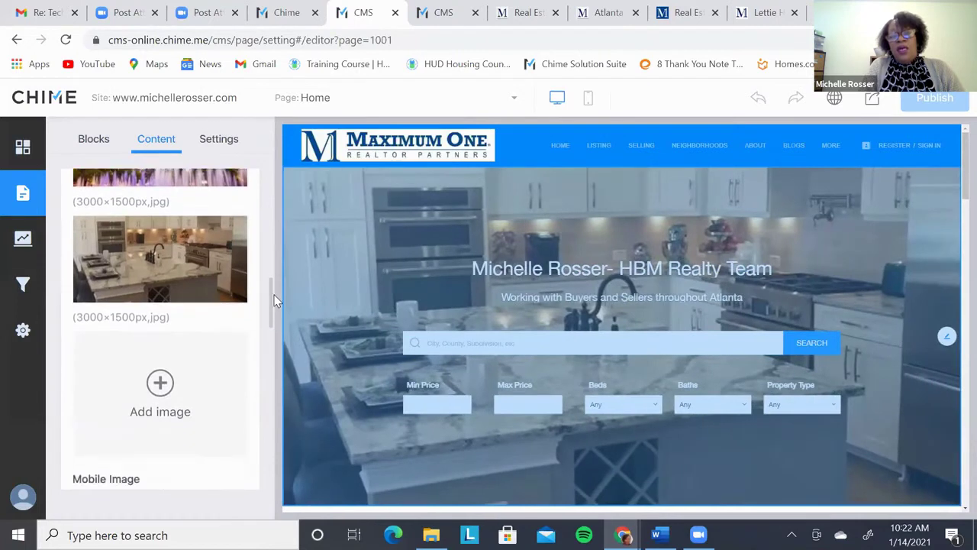
{"action": "left_click", "coordinate": [160, 393]}
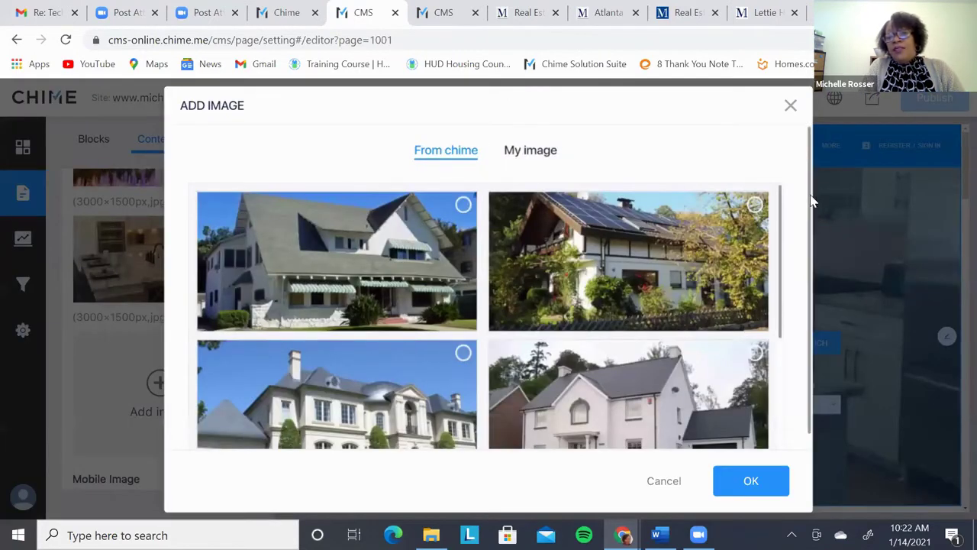
{"action": "scroll", "coordinate": [811, 193], "scroll_direction": "down", "scroll_amount": 1}
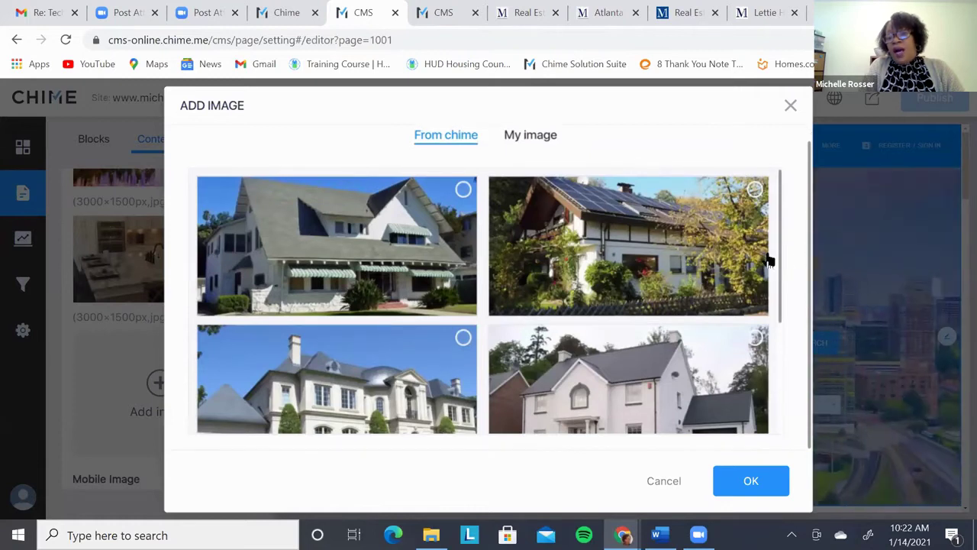
{"action": "left_click_drag", "start_coordinate": [779, 257], "coordinate": [769, 379]}
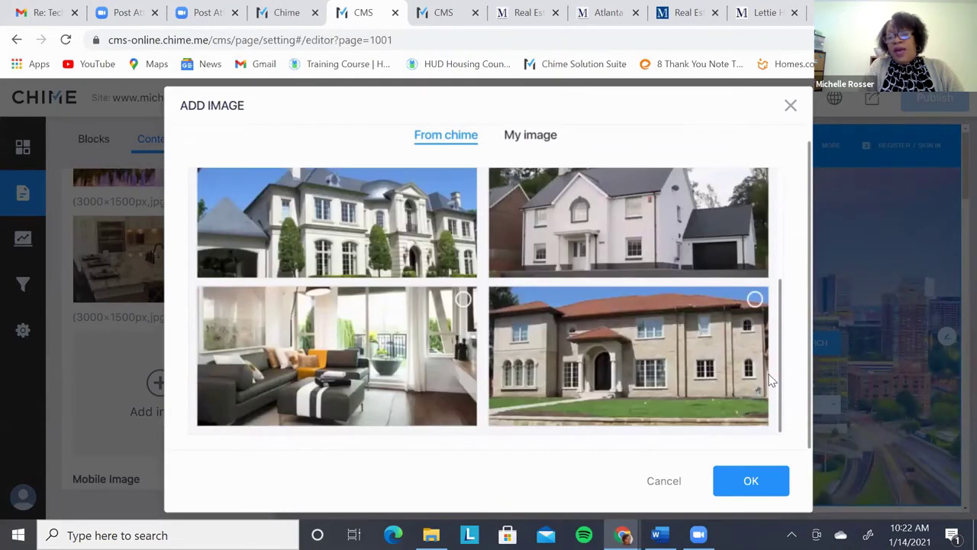
{"action": "left_click", "coordinate": [464, 300]}
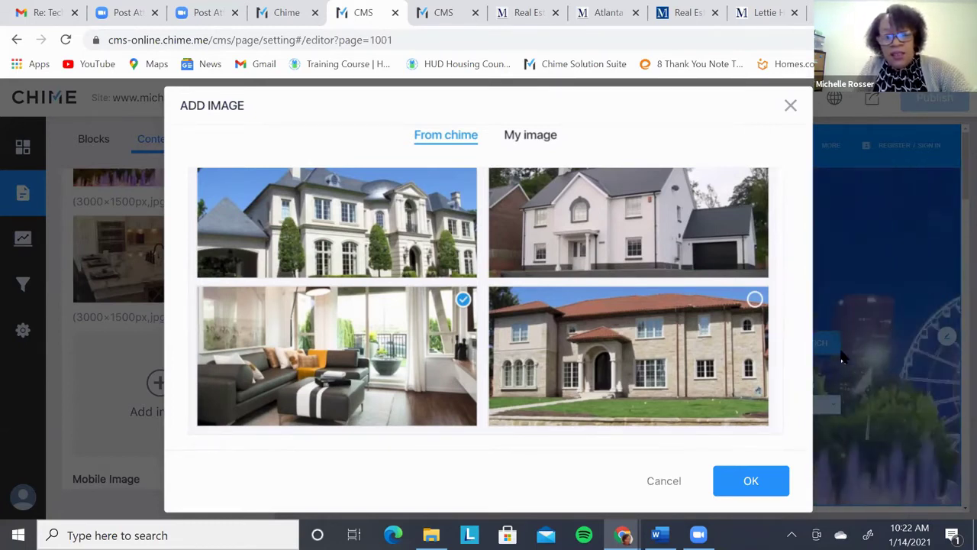
{"action": "key", "text": "ctrl+a"}
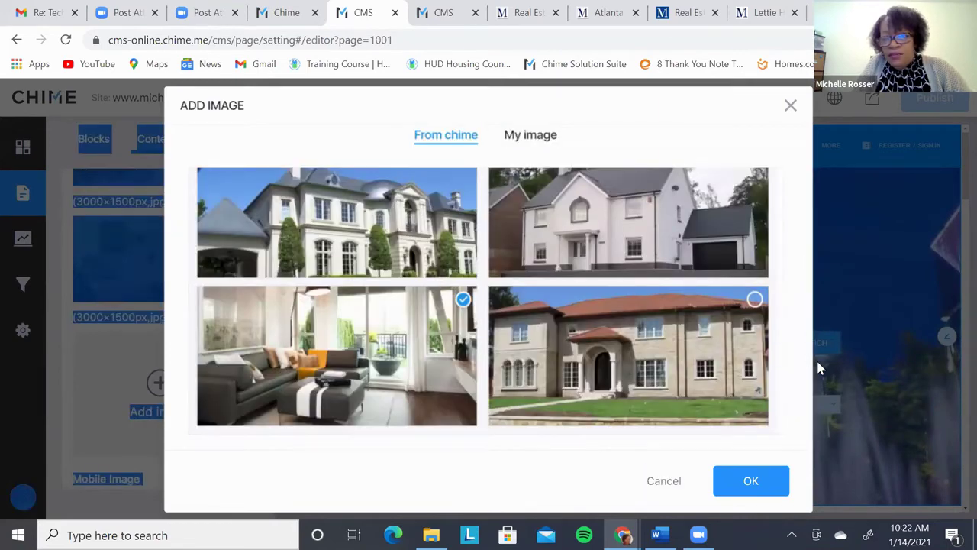
{"action": "left_click", "coordinate": [816, 358]}
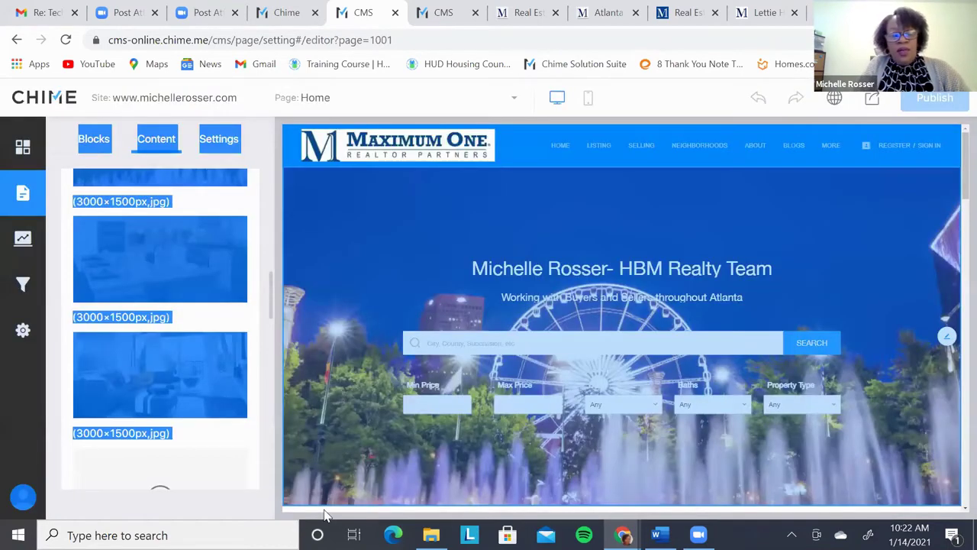
Step: Add the living room photo to the slideshow a second time and delete the duplicate
{"action": "left_click", "coordinate": [211, 469]}
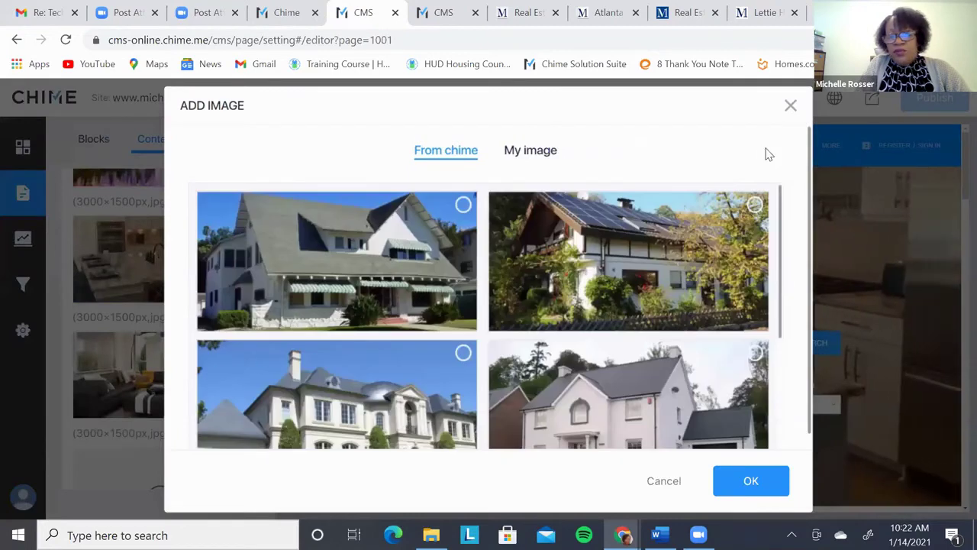
{"action": "left_click", "coordinate": [754, 434]}
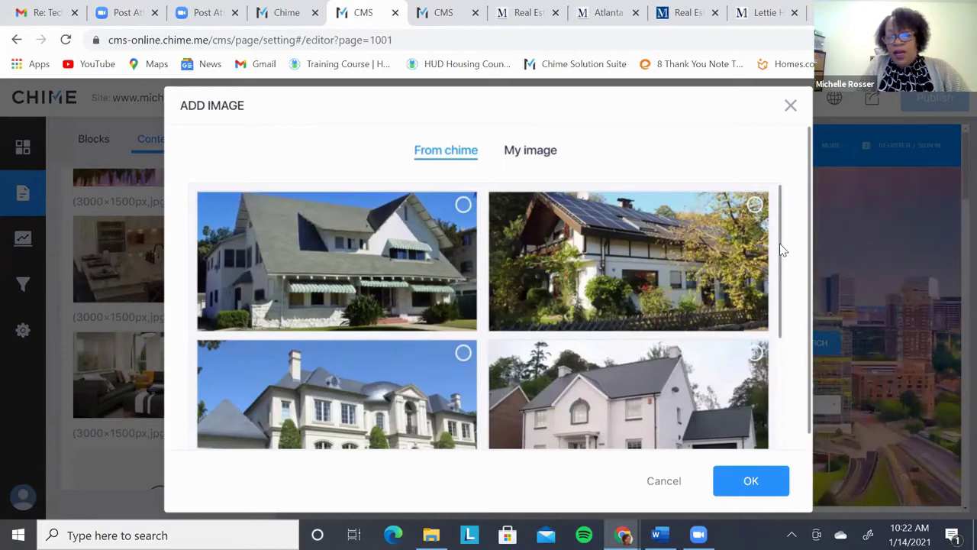
{"action": "left_click_drag", "start_coordinate": [780, 252], "coordinate": [774, 412]}
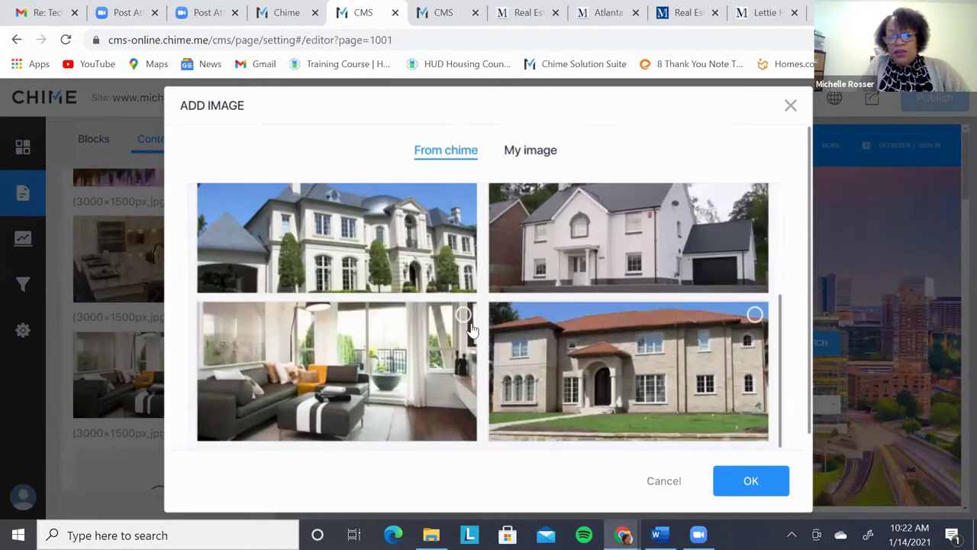
{"action": "left_click", "coordinate": [751, 480]}
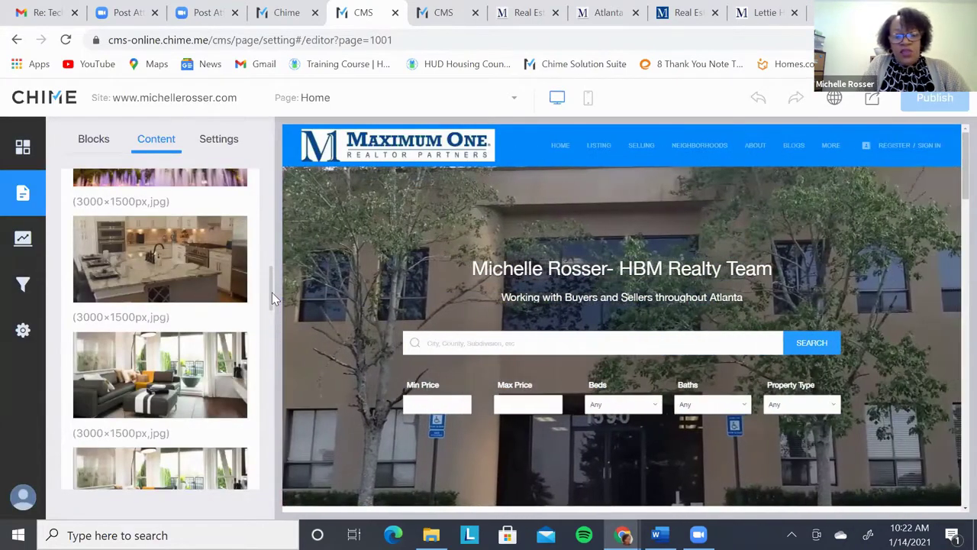
{"action": "left_click_drag", "start_coordinate": [271, 293], "coordinate": [272, 308]}
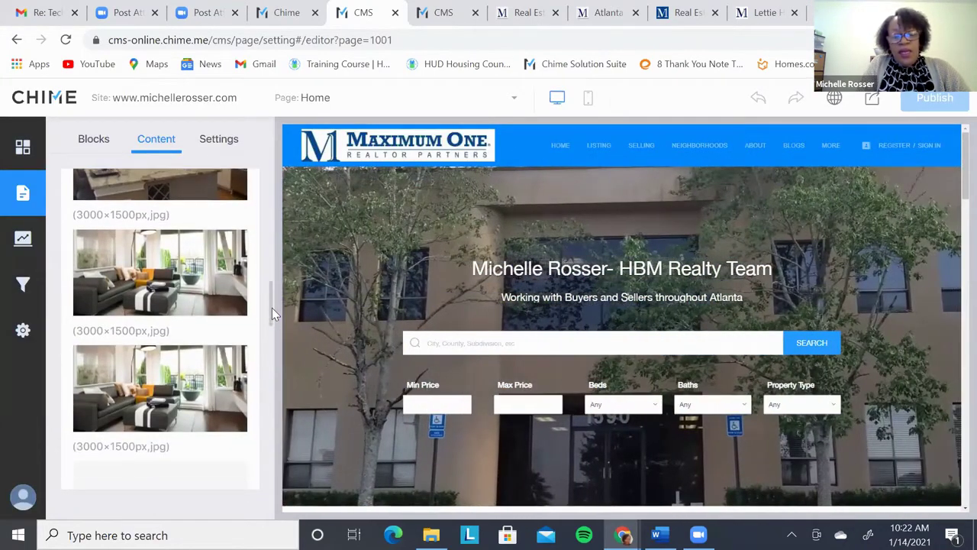
{"action": "mouse_move", "coordinate": [239, 352]}
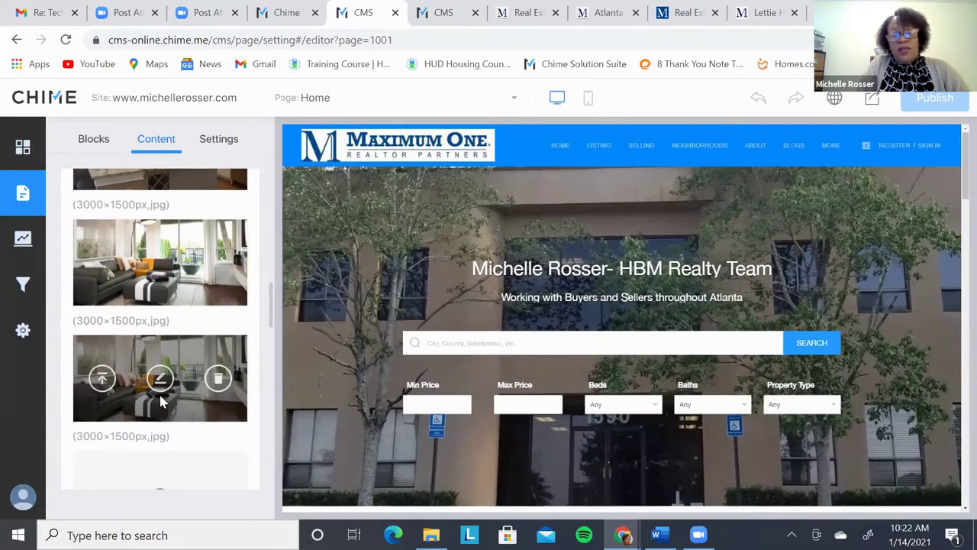
{"action": "left_click", "coordinate": [219, 382]}
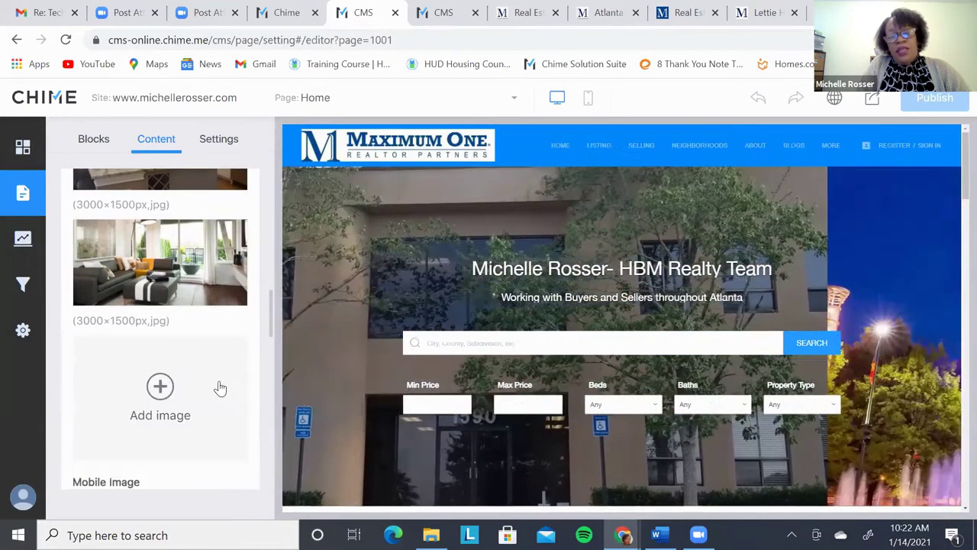
{"action": "left_click", "coordinate": [218, 387]}
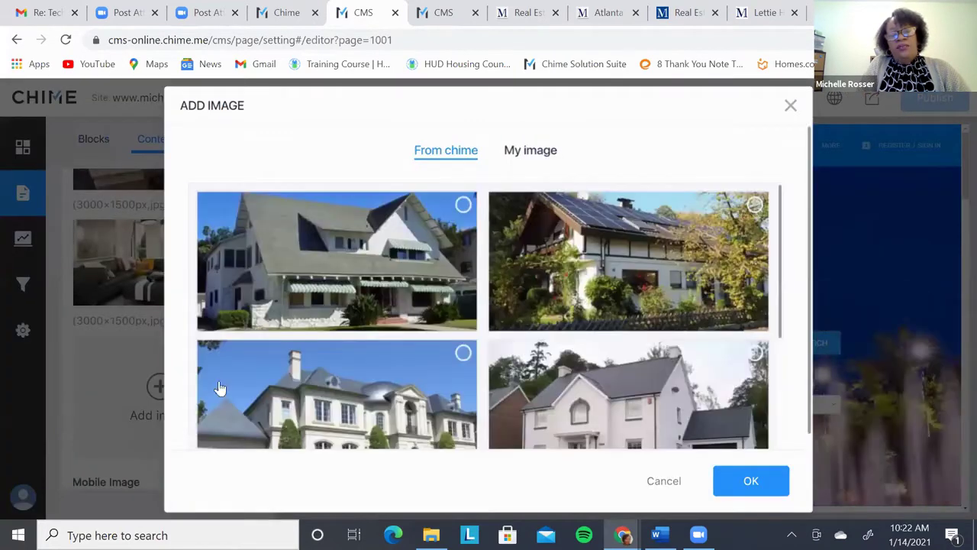
{"action": "left_click", "coordinate": [791, 107]}
Step: Check the banner's mobile image and save the Banner section with its slideshow change
{"action": "left_click_drag", "start_coordinate": [272, 315], "coordinate": [265, 339]}
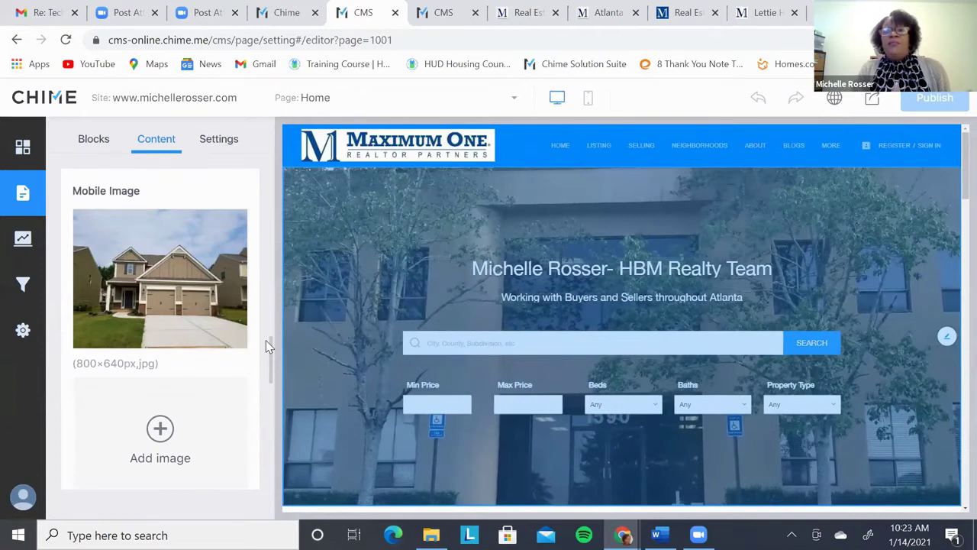
{"action": "mouse_move", "coordinate": [87, 327]}
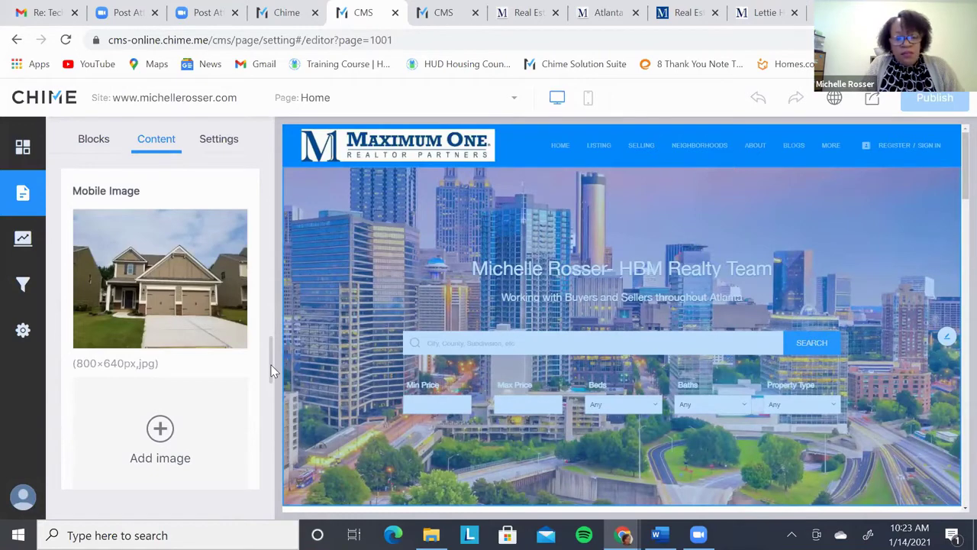
{"action": "left_click_drag", "start_coordinate": [272, 381], "coordinate": [272, 404]}
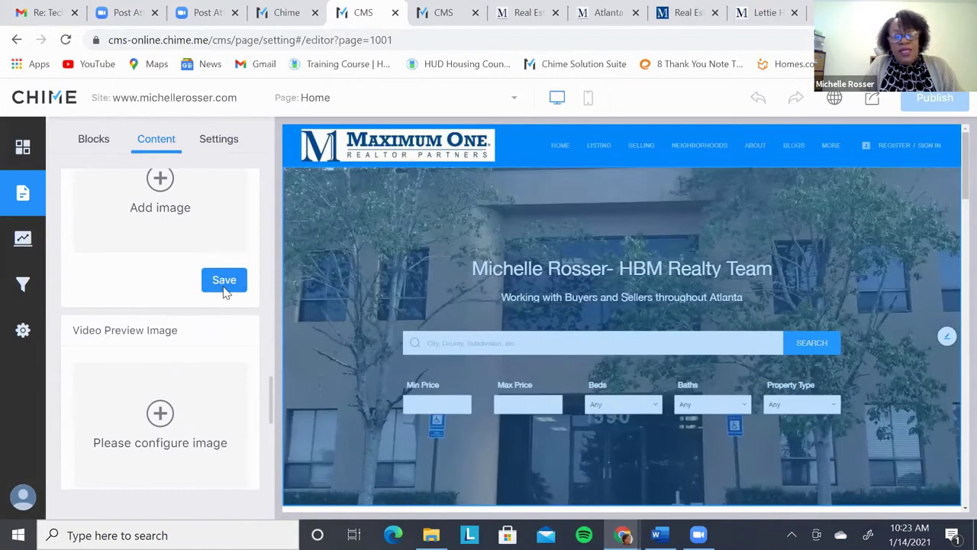
{"action": "left_click", "coordinate": [224, 281]}
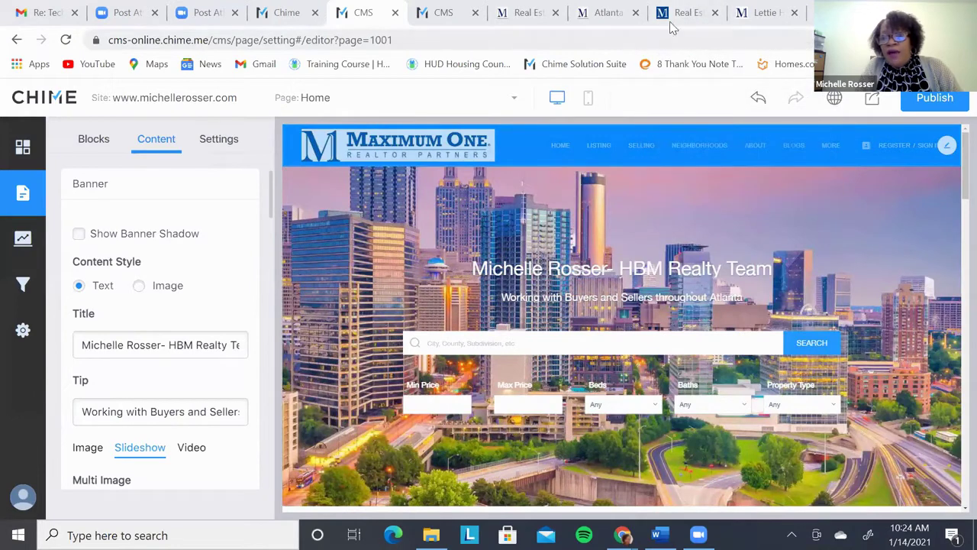
Step: Look at the banners on the maxonepartners.com site and the other open agent websites as examples
{"action": "left_click", "coordinate": [692, 19]}
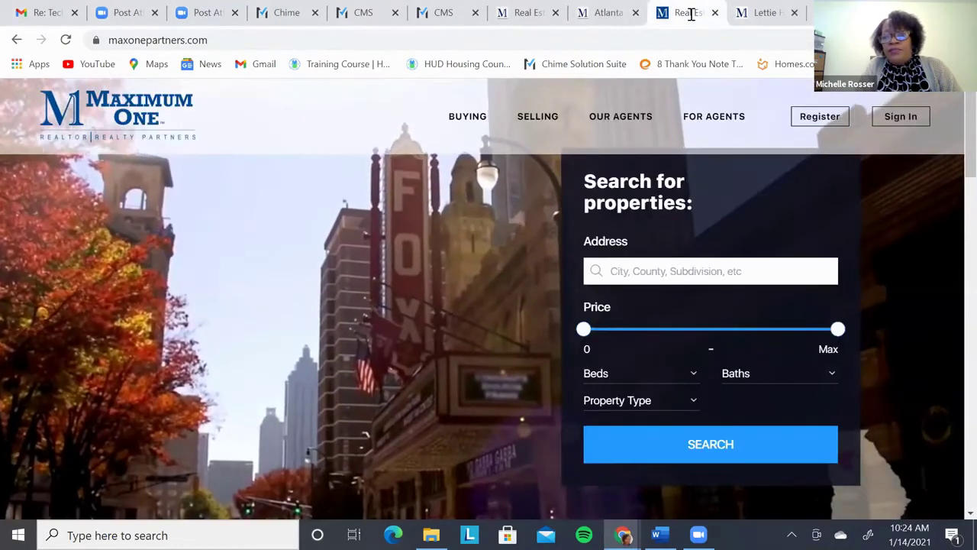
{"action": "mouse_move", "coordinate": [551, 100]}
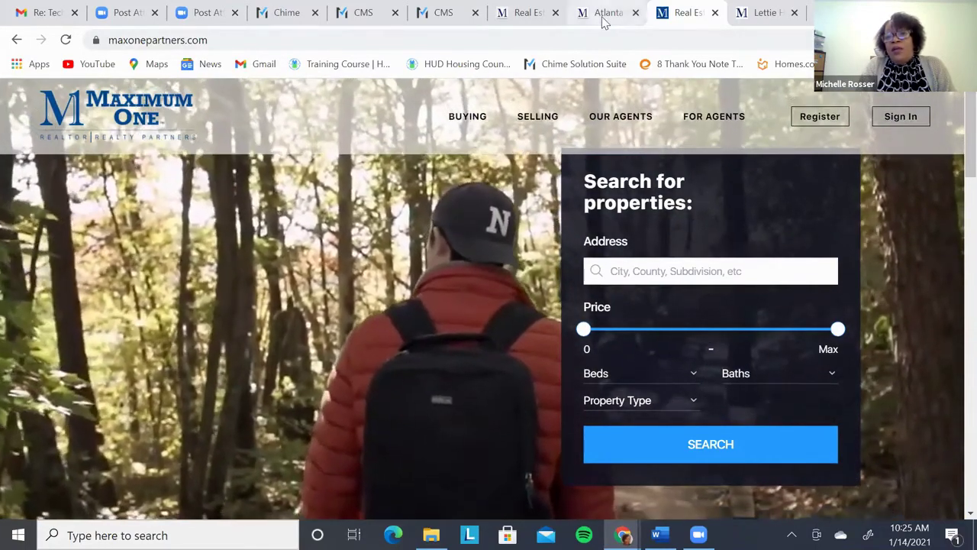
{"action": "left_click", "coordinate": [603, 15]}
{"action": "left_click", "coordinate": [513, 19]}
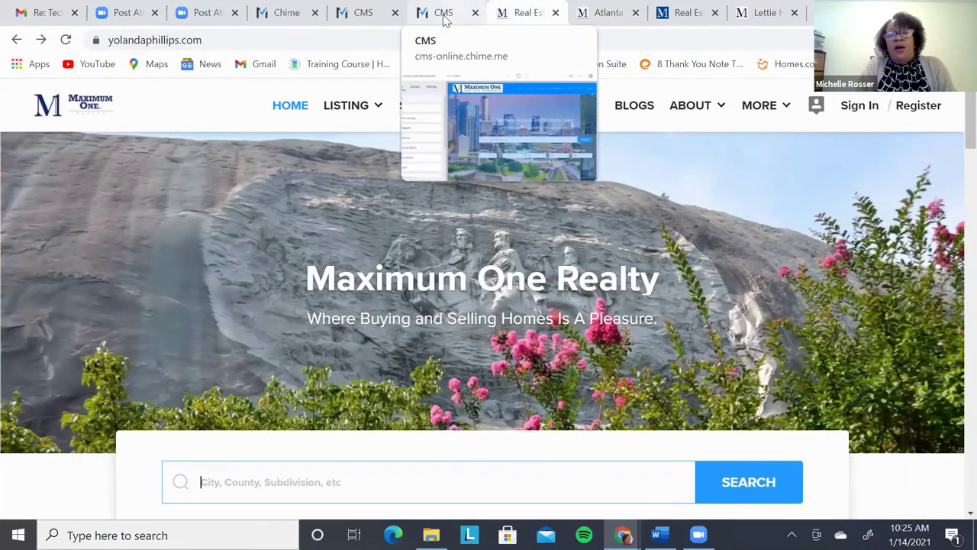
Step: Return to the Chime website editor and look through the Home page's full block list
{"action": "left_click", "coordinate": [445, 16]}
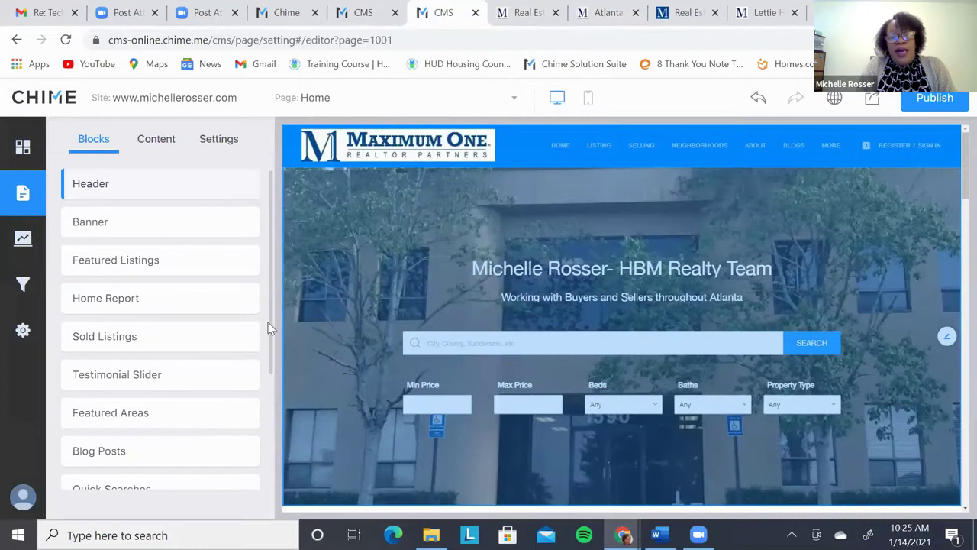
{"action": "left_click_drag", "start_coordinate": [272, 326], "coordinate": [276, 424]}
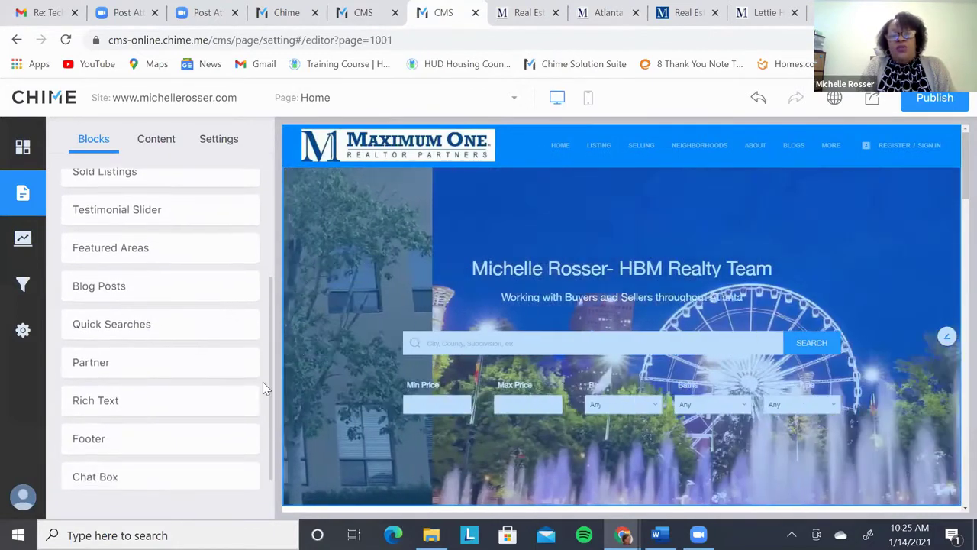
{"action": "left_click_drag", "start_coordinate": [262, 382], "coordinate": [257, 290]}
Step: Go back to the Banner block's content and examine the video preview image section and search bar styles
{"action": "left_click", "coordinate": [365, 12]}
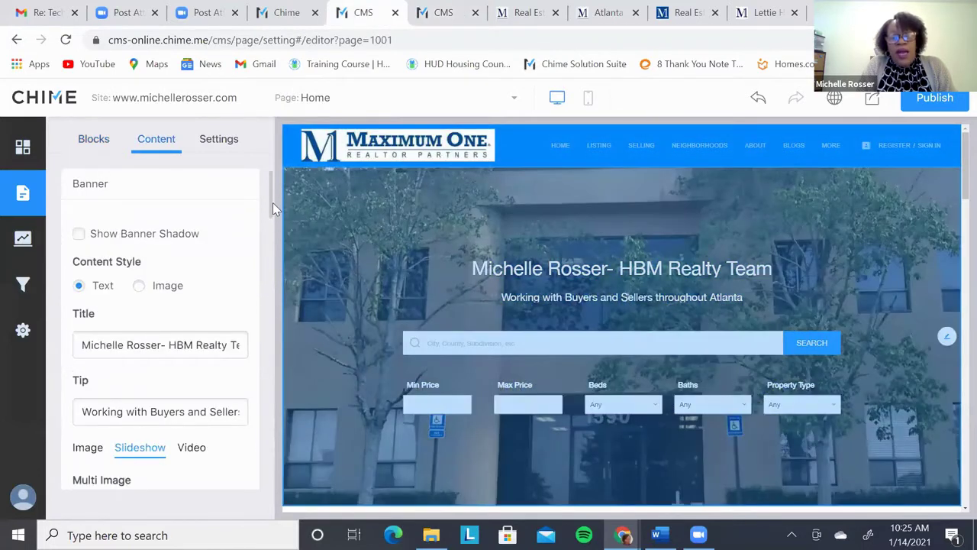
{"action": "scroll", "coordinate": [272, 202], "scroll_direction": "down", "scroll_amount": 2}
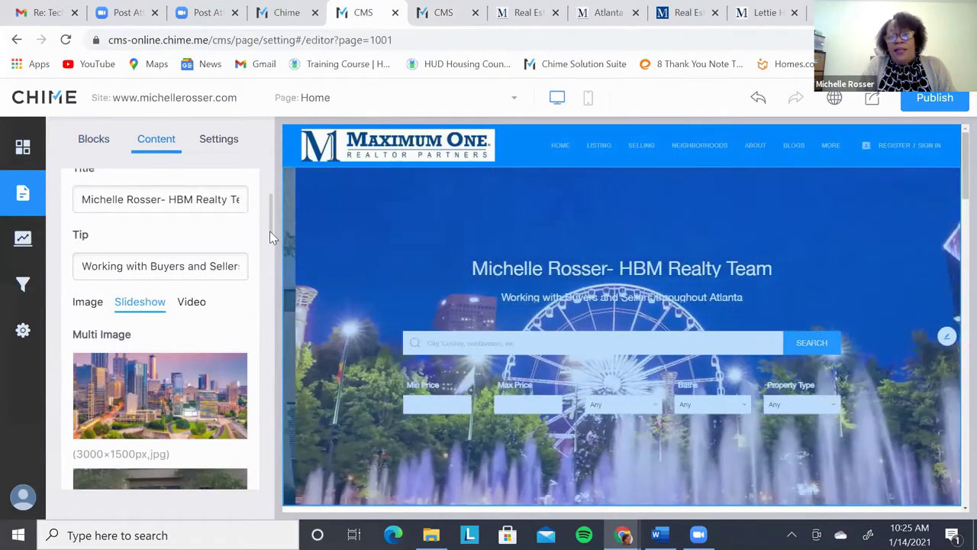
{"action": "left_click_drag", "start_coordinate": [269, 230], "coordinate": [285, 429]}
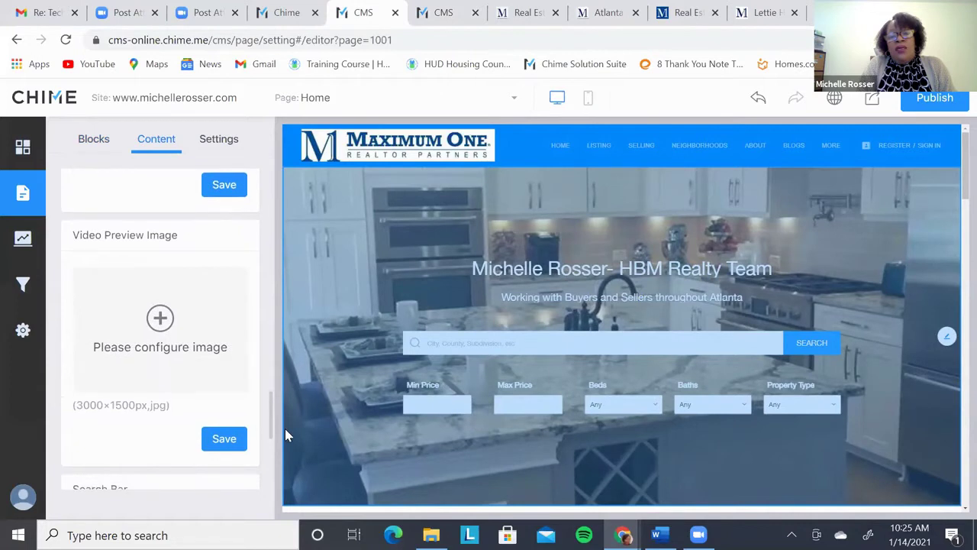
{"action": "scroll", "coordinate": [284, 428], "scroll_direction": "down", "scroll_amount": 4}
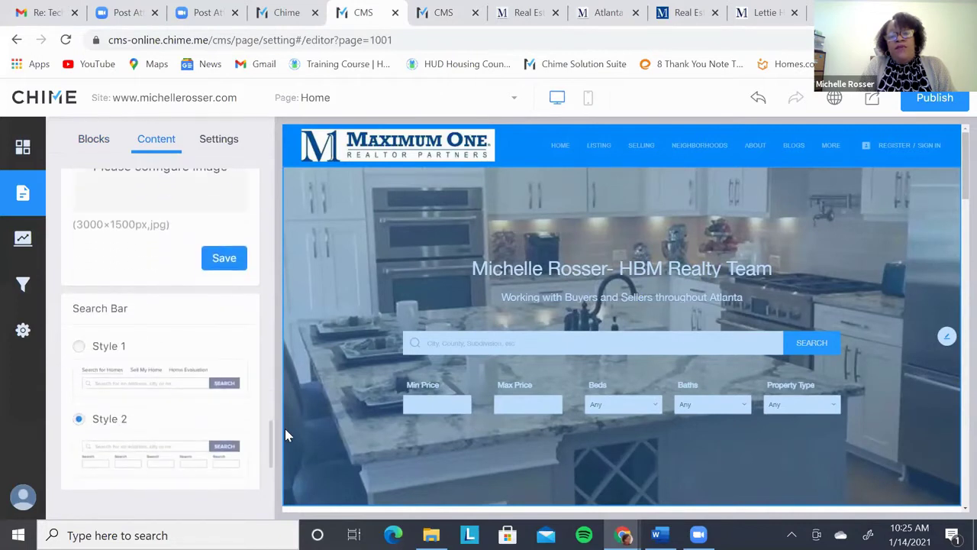
{"action": "scroll", "coordinate": [285, 428], "scroll_direction": "up", "scroll_amount": 1}
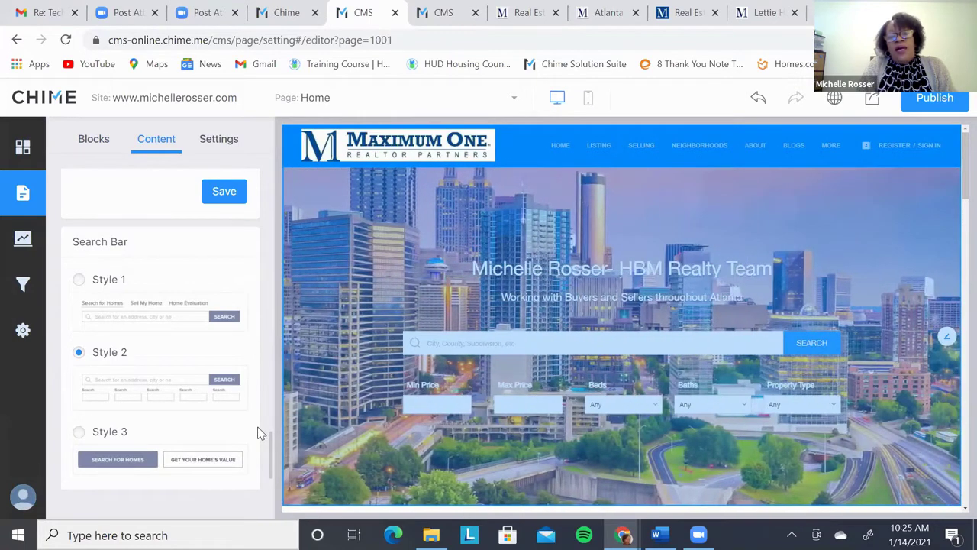
{"action": "scroll", "coordinate": [258, 433], "scroll_direction": "down", "scroll_amount": 2}
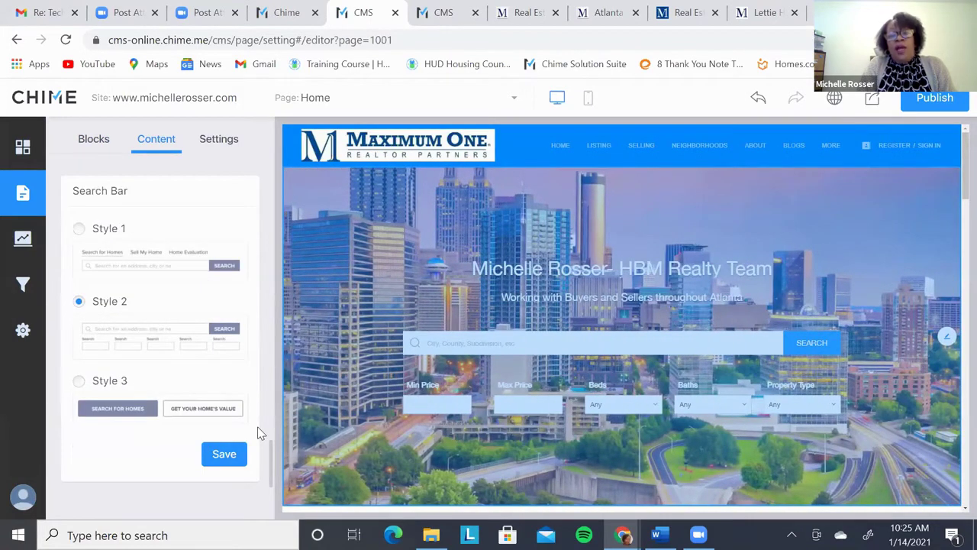
Step: Save the Banner's search bar as Style 2 and save the Featured Listings block with a listing count of 3
{"action": "left_click", "coordinate": [220, 456]}
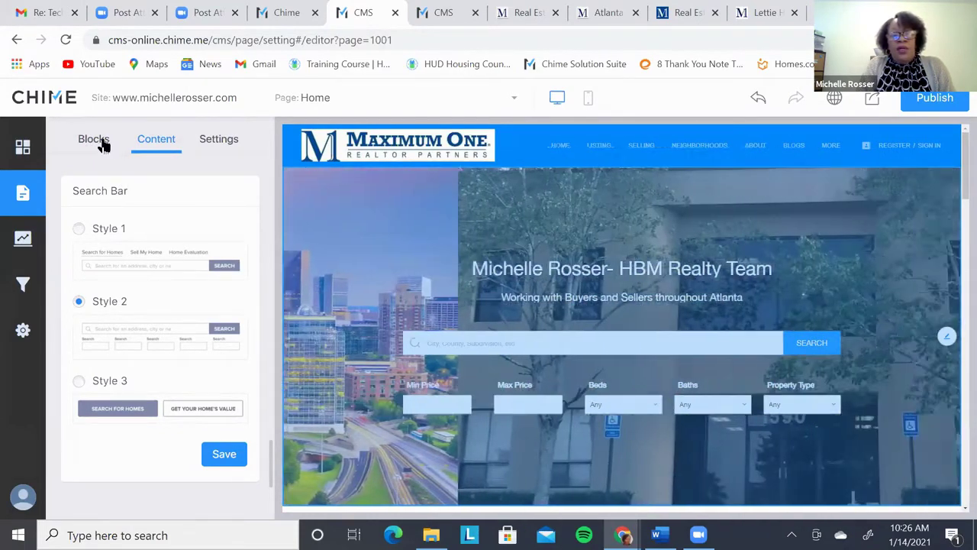
{"action": "left_click", "coordinate": [98, 142]}
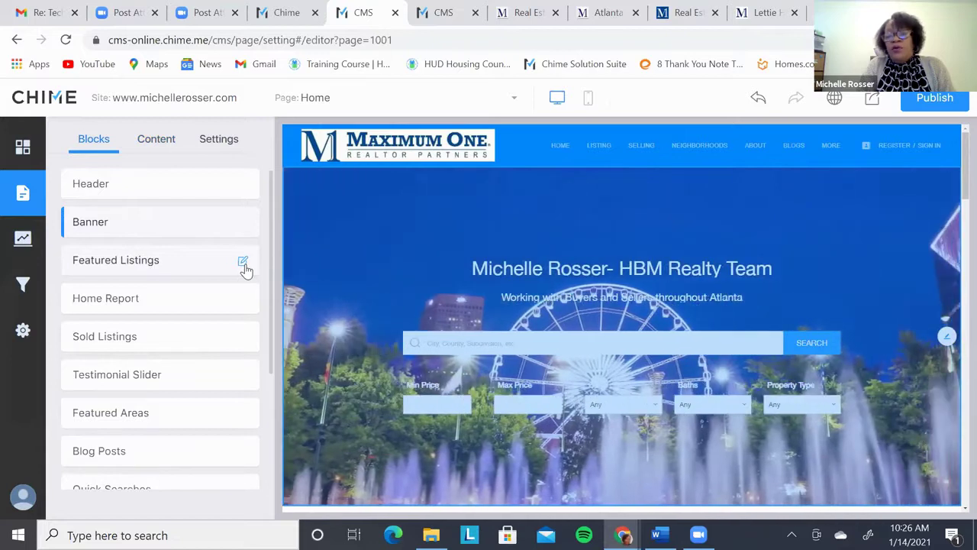
{"action": "left_click", "coordinate": [243, 262]}
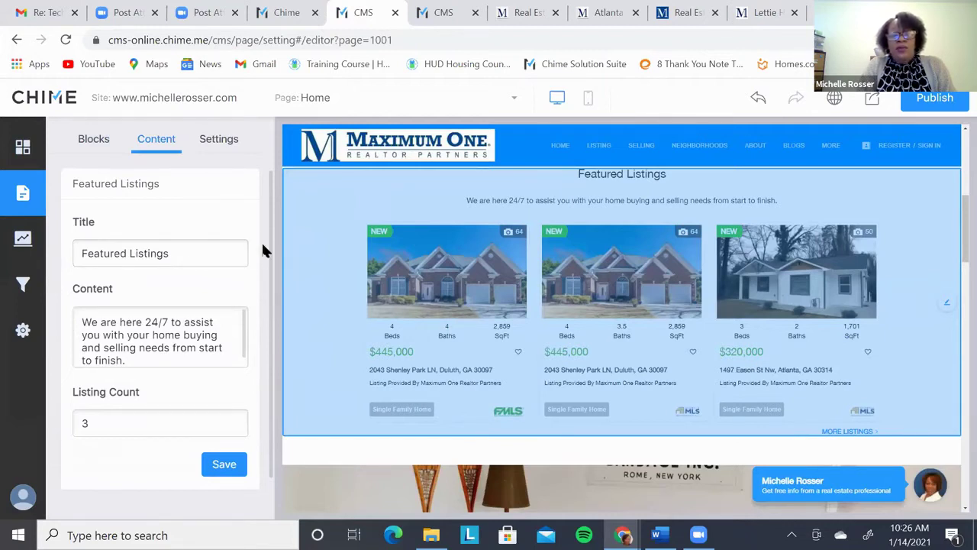
{"action": "scroll", "coordinate": [272, 236], "scroll_direction": "down", "scroll_amount": 1}
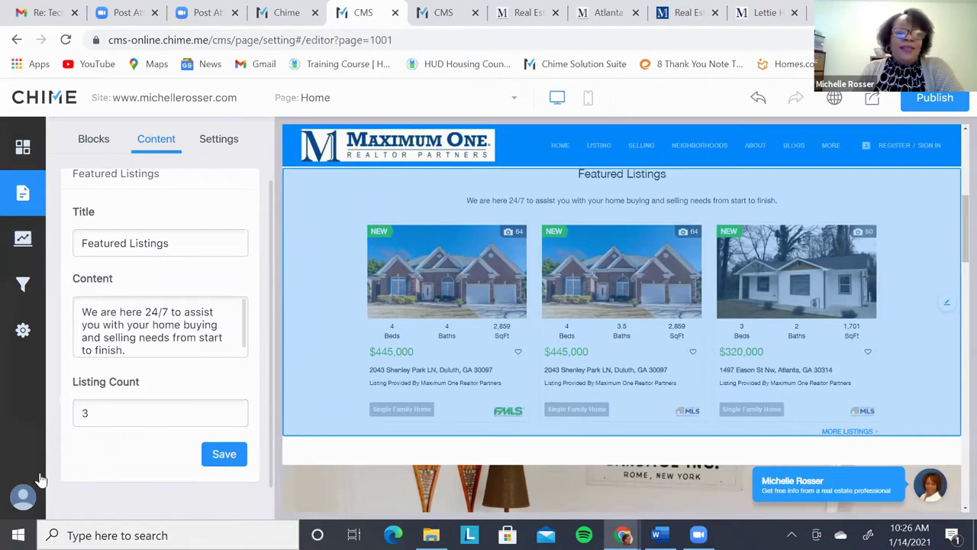
{"action": "left_click", "coordinate": [144, 415]}
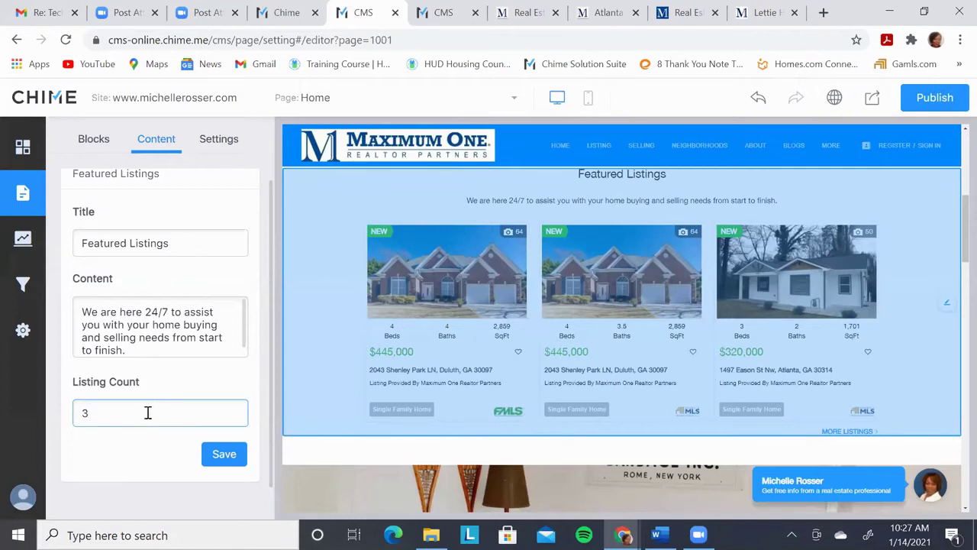
{"action": "left_click", "coordinate": [231, 463]}
Step: Examine the Home Report block's title, tips, button text, button link, image and mobile image
{"action": "left_click", "coordinate": [94, 141]}
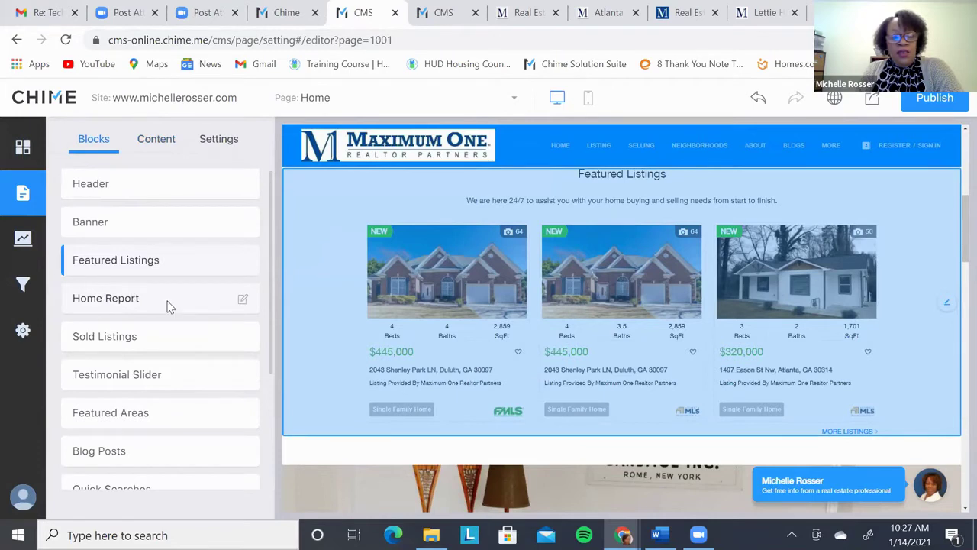
{"action": "left_click", "coordinate": [243, 300]}
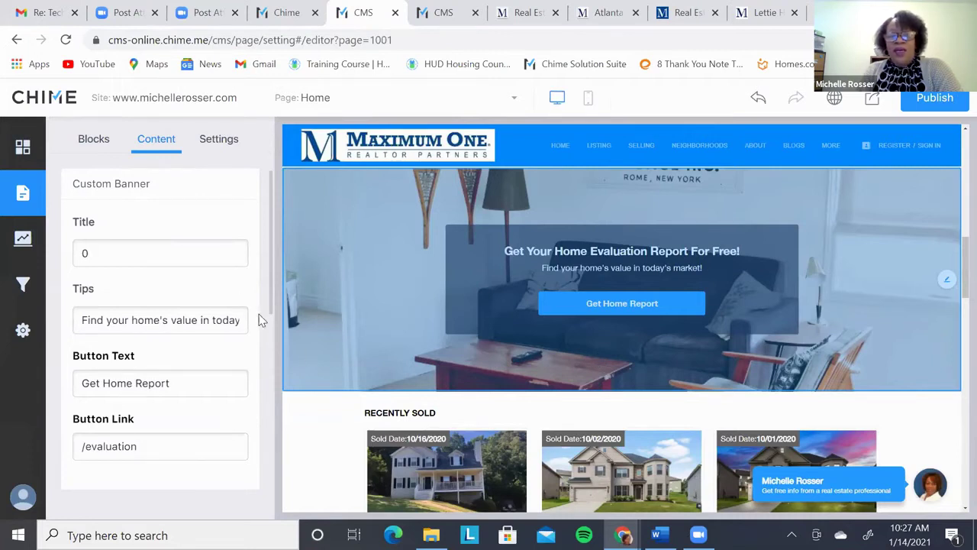
{"action": "left_click_drag", "start_coordinate": [268, 306], "coordinate": [276, 420]}
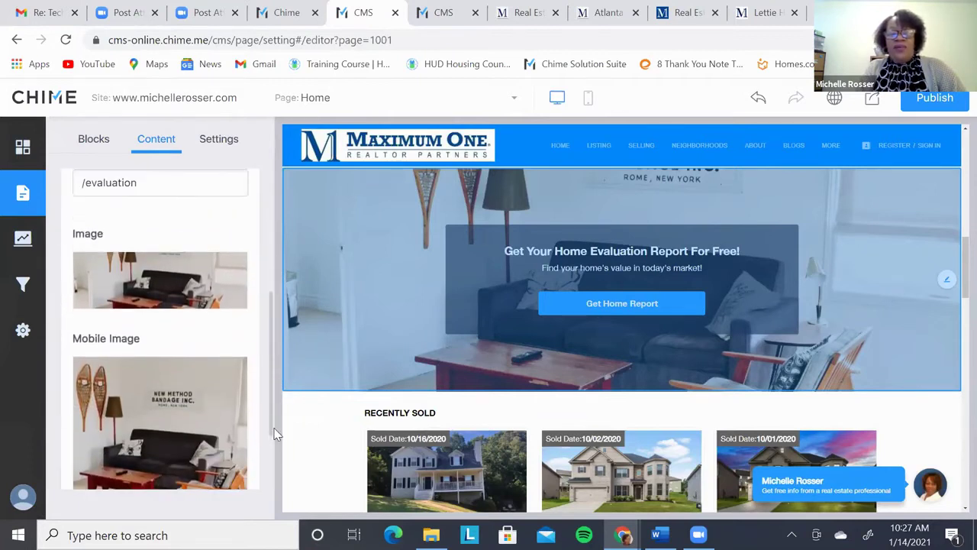
{"action": "scroll", "coordinate": [277, 426], "scroll_direction": "down", "scroll_amount": 2}
{"action": "scroll", "coordinate": [276, 434], "scroll_direction": "down", "scroll_amount": 3}
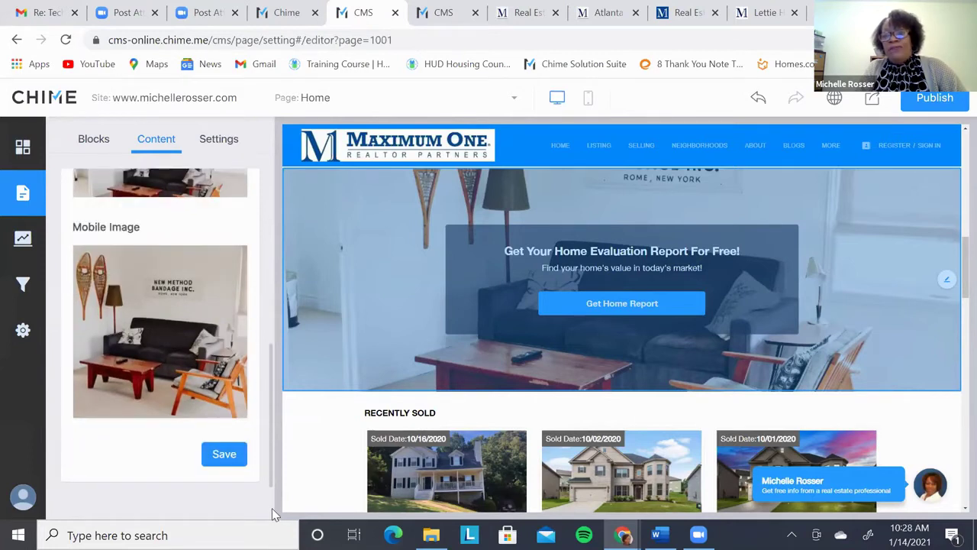
{"action": "left_click_drag", "start_coordinate": [271, 504], "coordinate": [266, 378]}
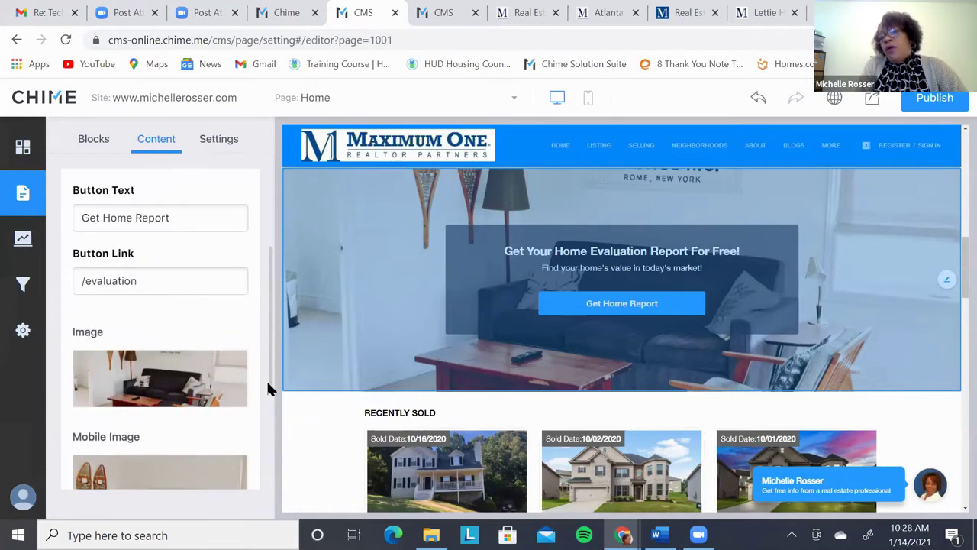
{"action": "left_click_drag", "start_coordinate": [267, 385], "coordinate": [258, 261]}
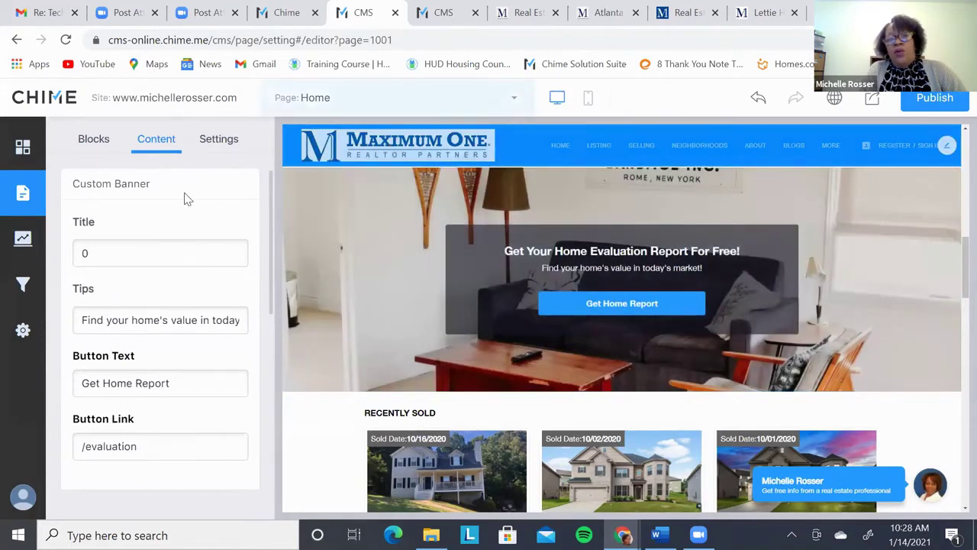
Step: Review the content settings of the Sold Listings block and the Testimonial Slider block
{"action": "left_click", "coordinate": [94, 142]}
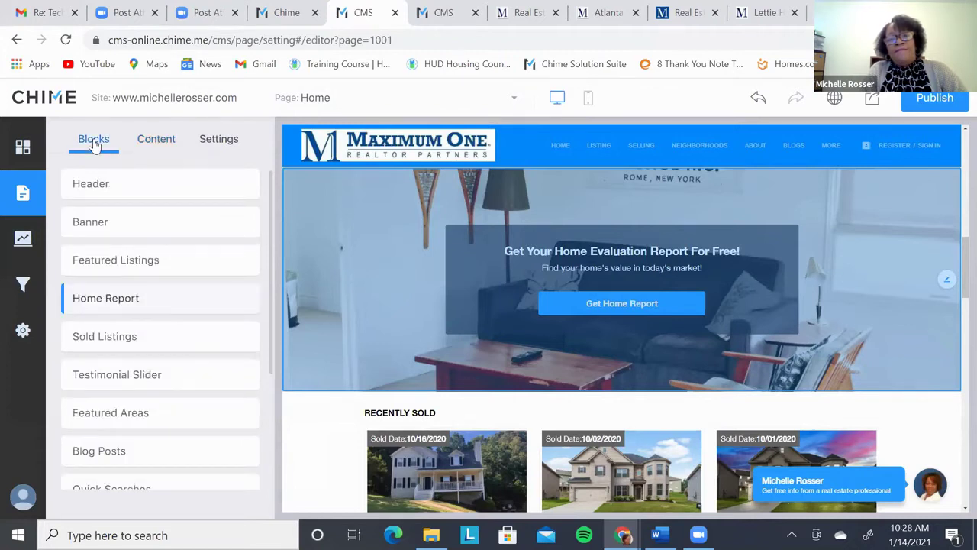
{"action": "left_click", "coordinate": [242, 338]}
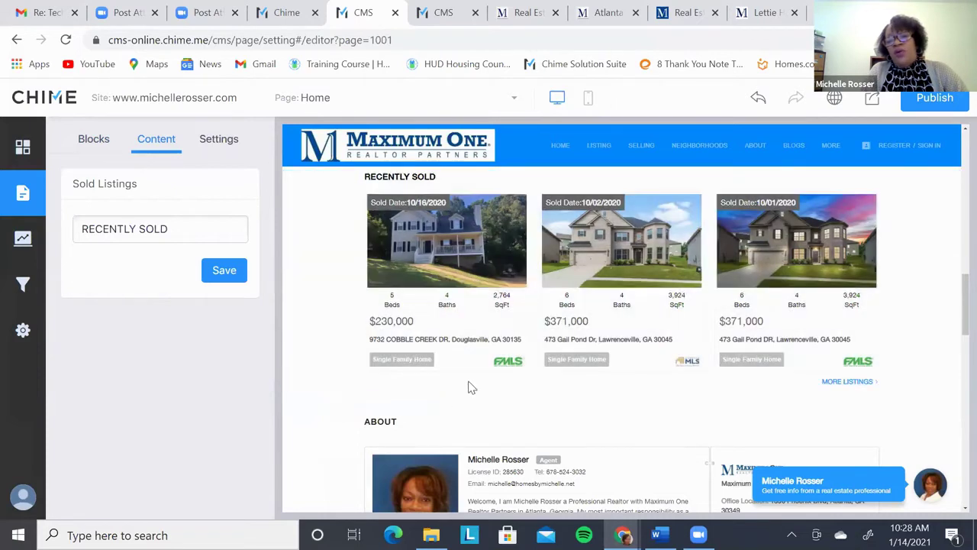
{"action": "left_click", "coordinate": [326, 359]}
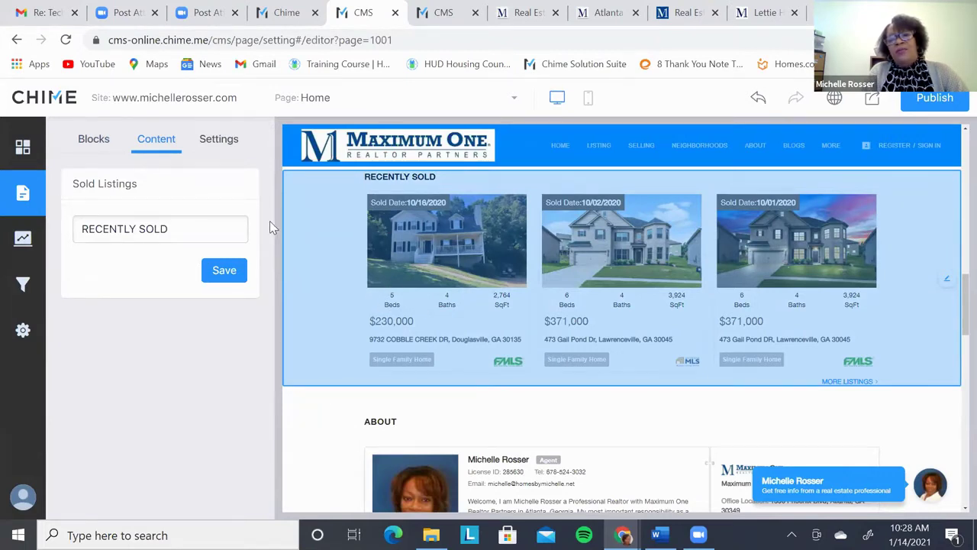
{"action": "left_click", "coordinate": [92, 142]}
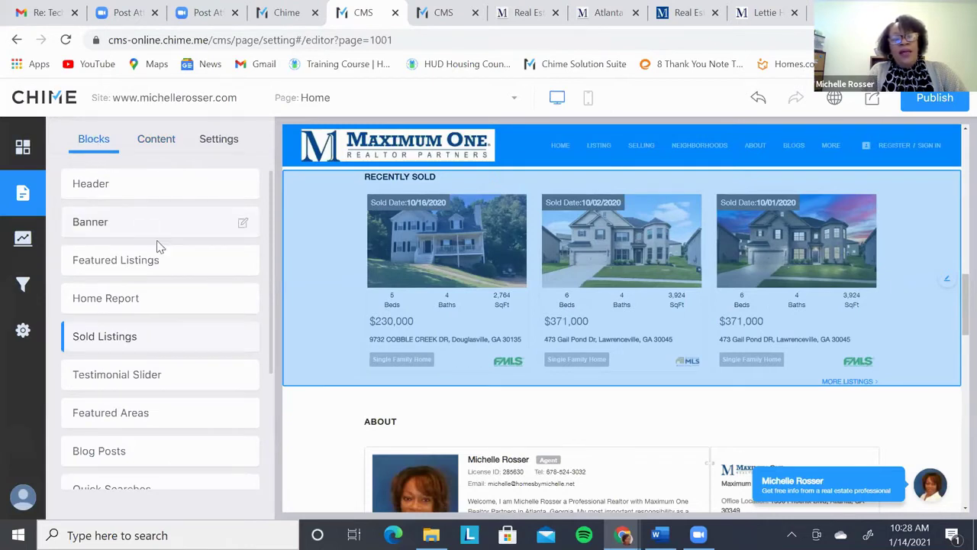
{"action": "left_click", "coordinate": [243, 377]}
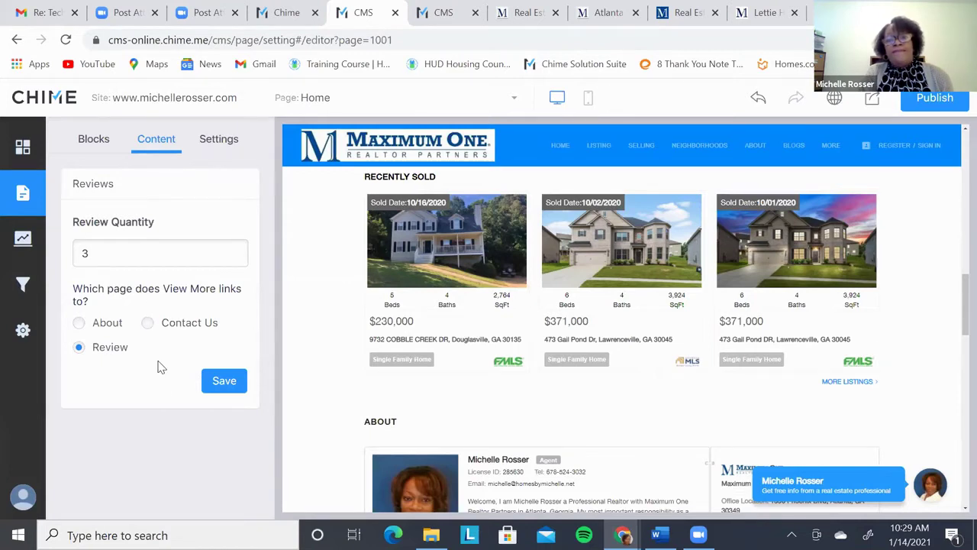
Step: Review the content settings of the Featured Areas block and the Blog Posts block
{"action": "left_click", "coordinate": [92, 142]}
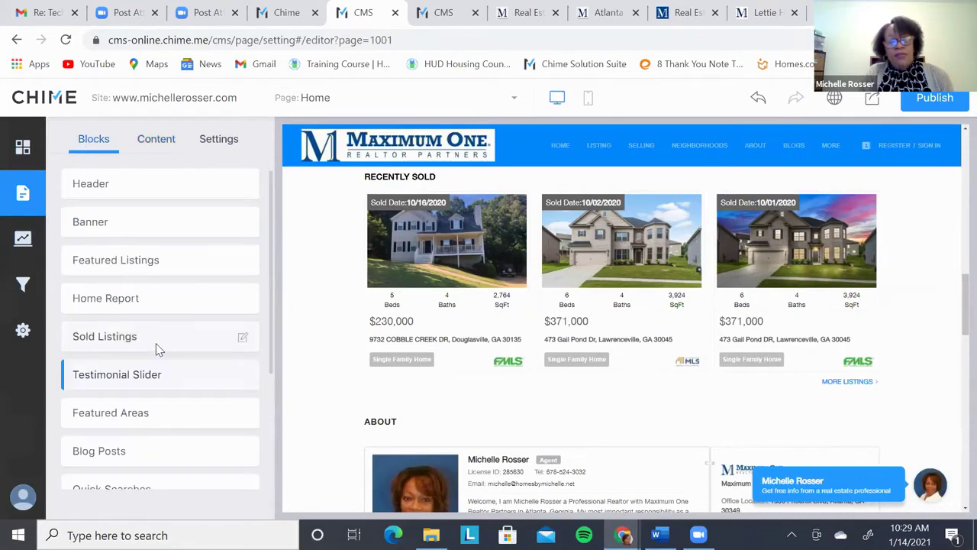
{"action": "left_click", "coordinate": [241, 416]}
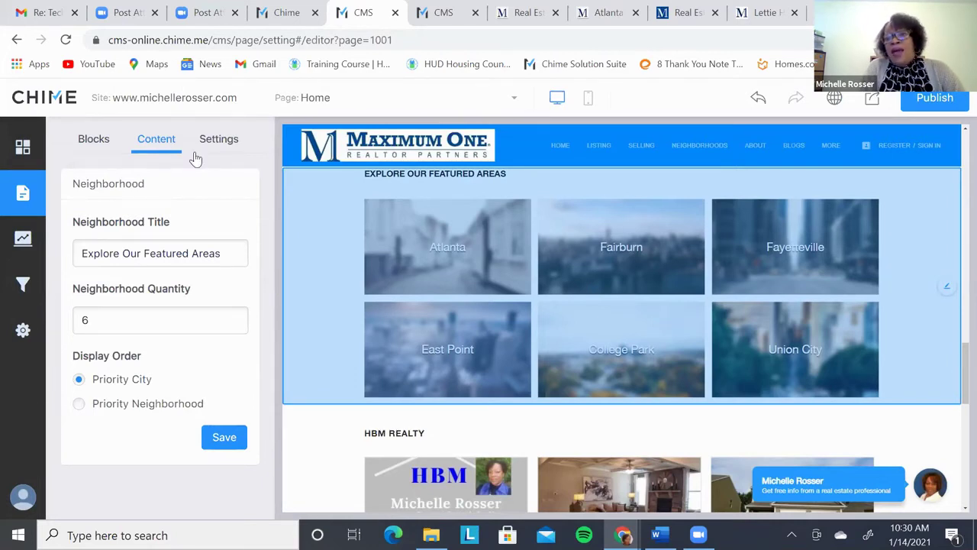
{"action": "left_click", "coordinate": [95, 141]}
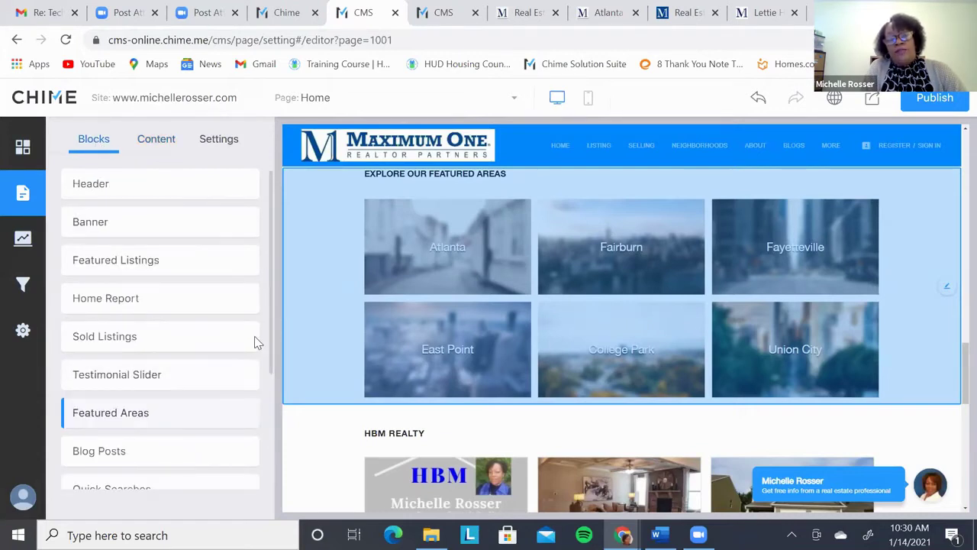
{"action": "left_click", "coordinate": [234, 462]}
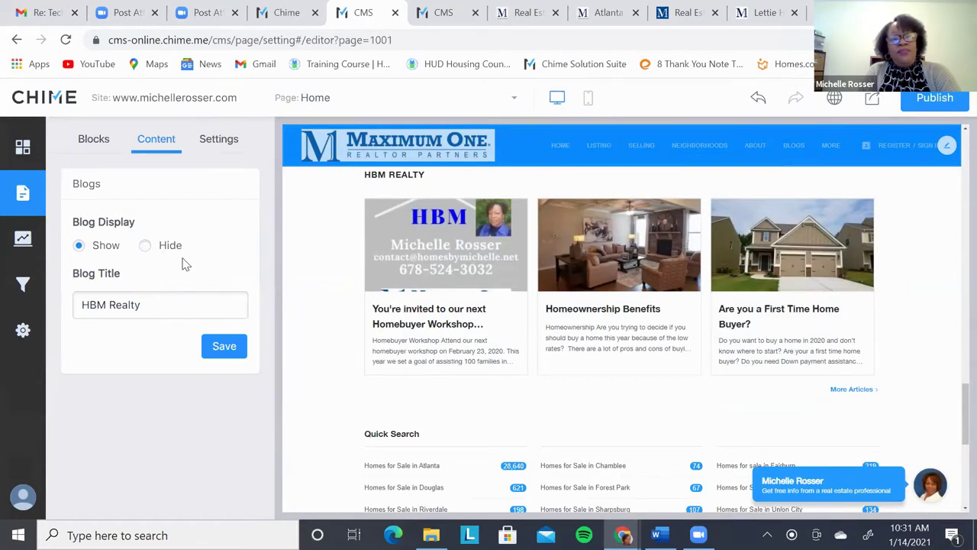
Step: Look through the Quick Searches block's title and its full list of homes-for-sale searches
{"action": "left_click", "coordinate": [93, 146]}
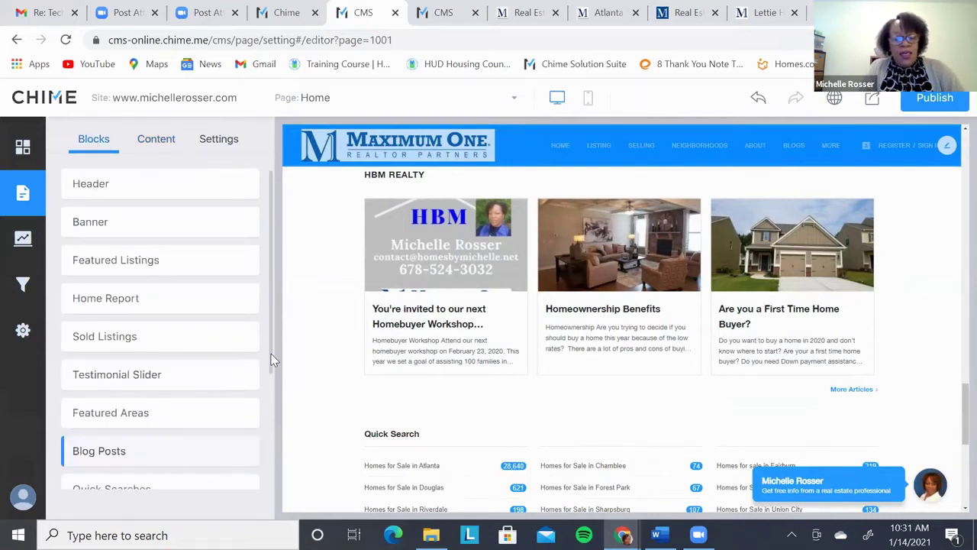
{"action": "scroll", "coordinate": [273, 358], "scroll_direction": "down", "scroll_amount": 3}
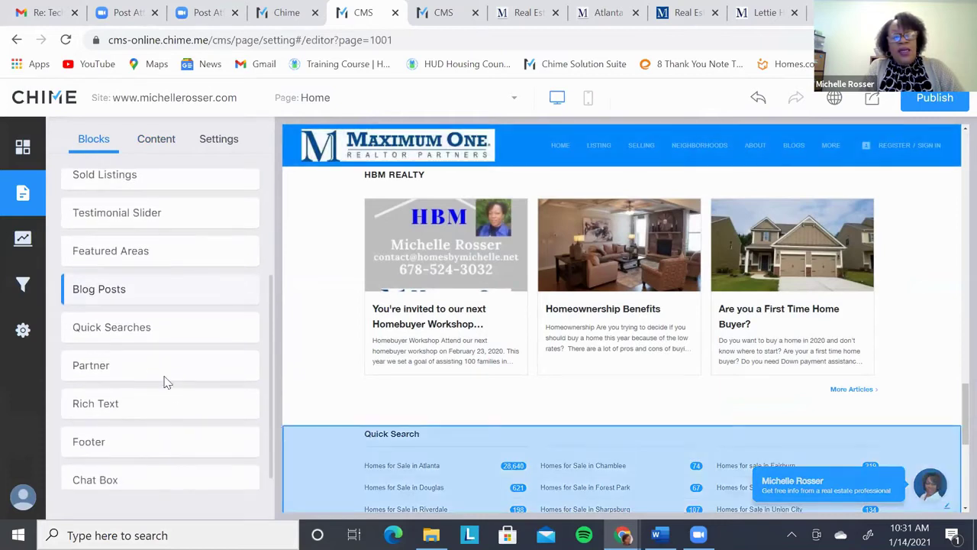
{"action": "left_click", "coordinate": [246, 330]}
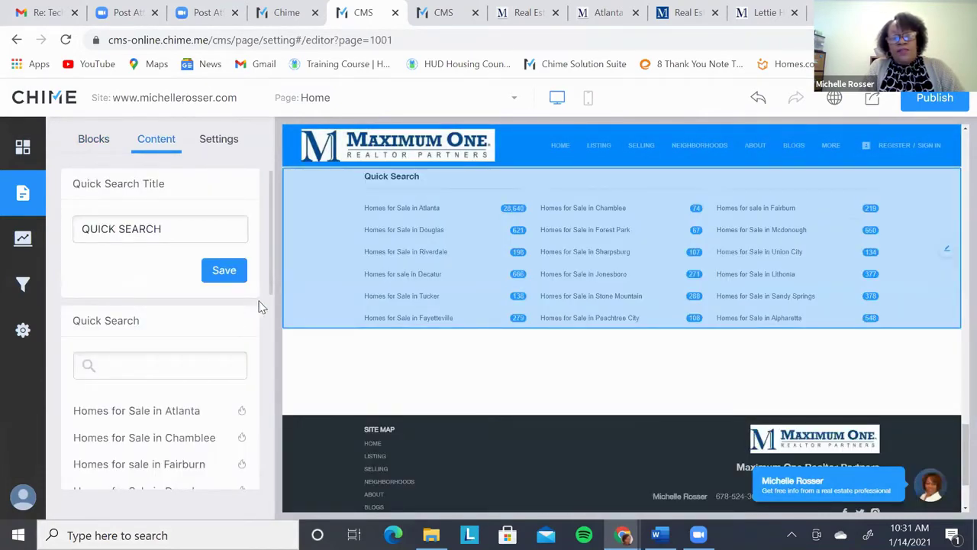
{"action": "left_click_drag", "start_coordinate": [271, 270], "coordinate": [281, 338]}
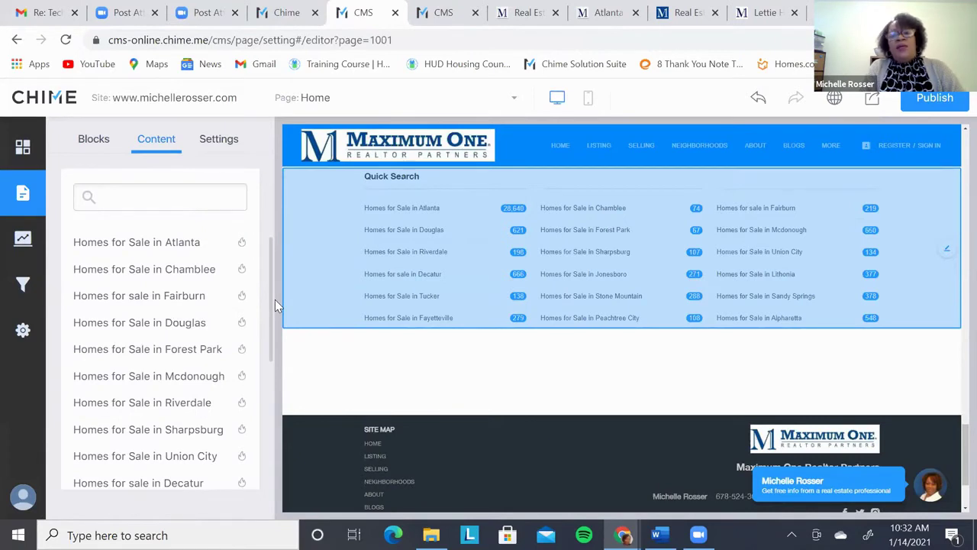
{"action": "left_click_drag", "start_coordinate": [269, 343], "coordinate": [272, 428]}
{"action": "scroll", "coordinate": [176, 460], "scroll_direction": "up", "scroll_amount": 1}
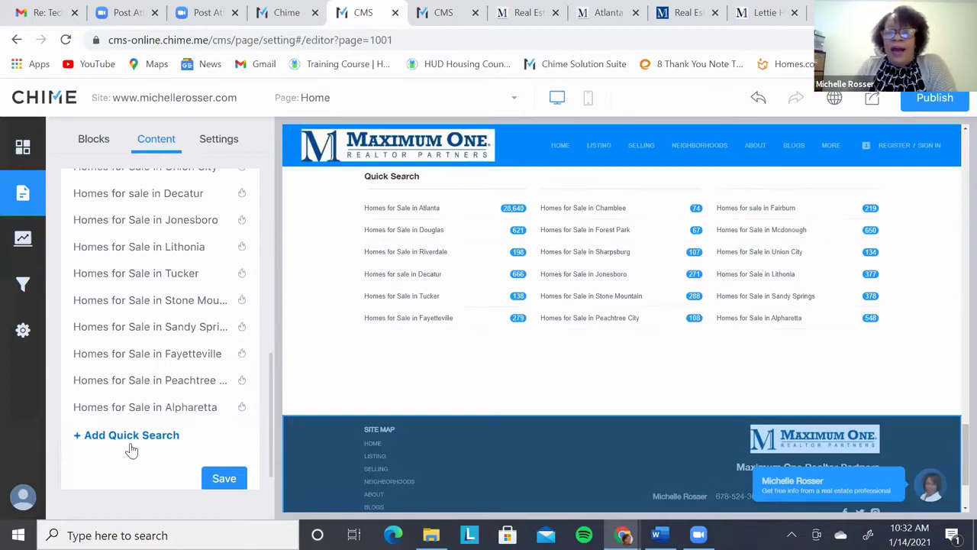
Step: View the options for adding a quick search, cancel without adding one, and check the Partner block's content
{"action": "left_click", "coordinate": [134, 435]}
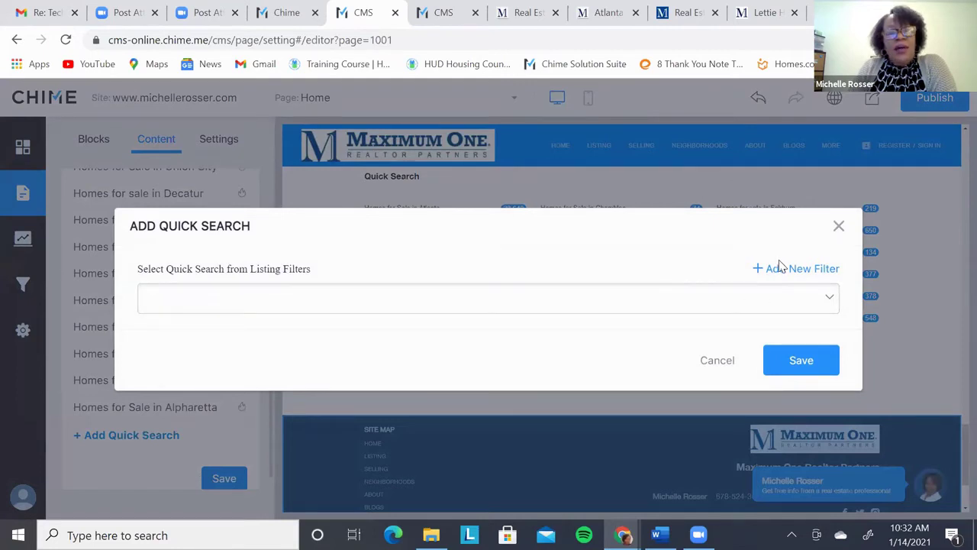
{"action": "left_click", "coordinate": [719, 365]}
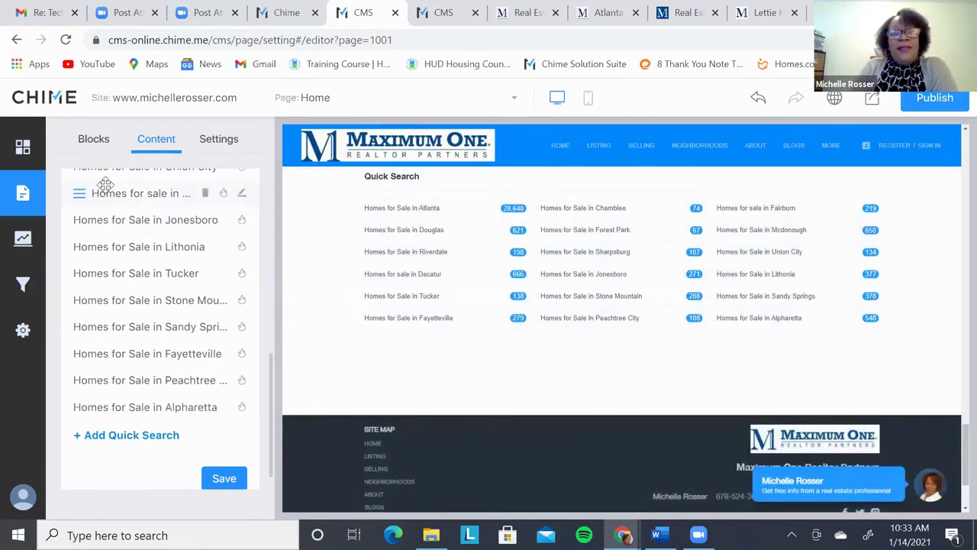
{"action": "left_click", "coordinate": [90, 141]}
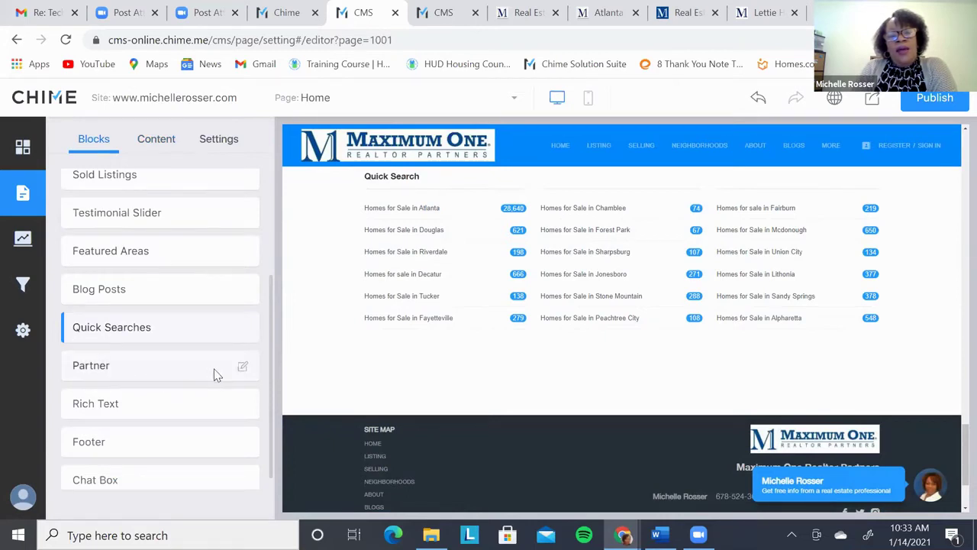
{"action": "left_click", "coordinate": [242, 369]}
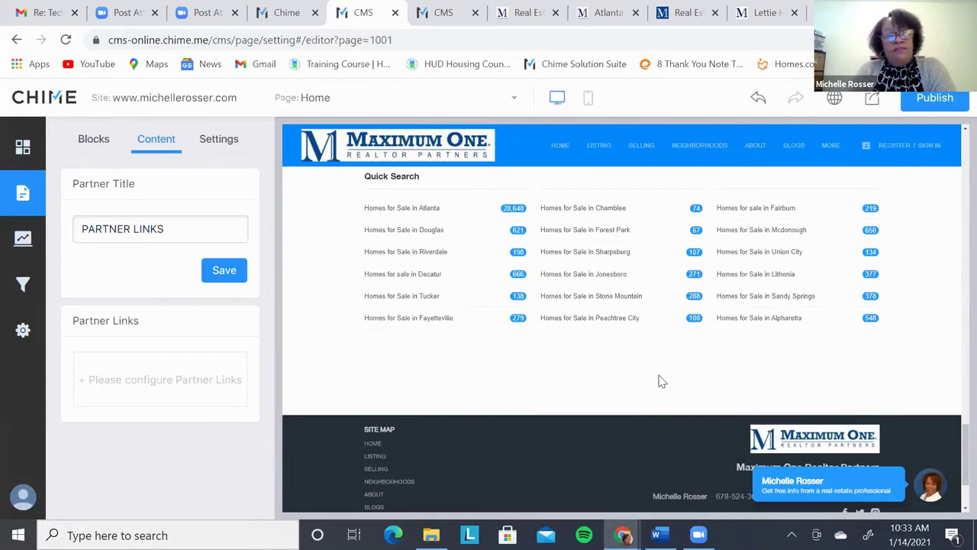
Step: Enter the text "I Love Real Estate" in the Home page's Rich Text block
{"action": "left_click", "coordinate": [93, 140]}
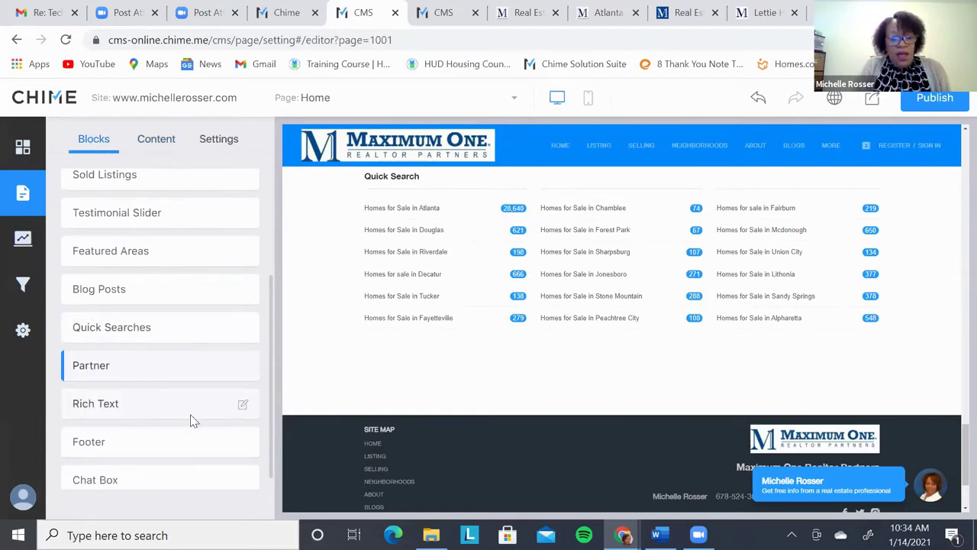
{"action": "left_click", "coordinate": [244, 406]}
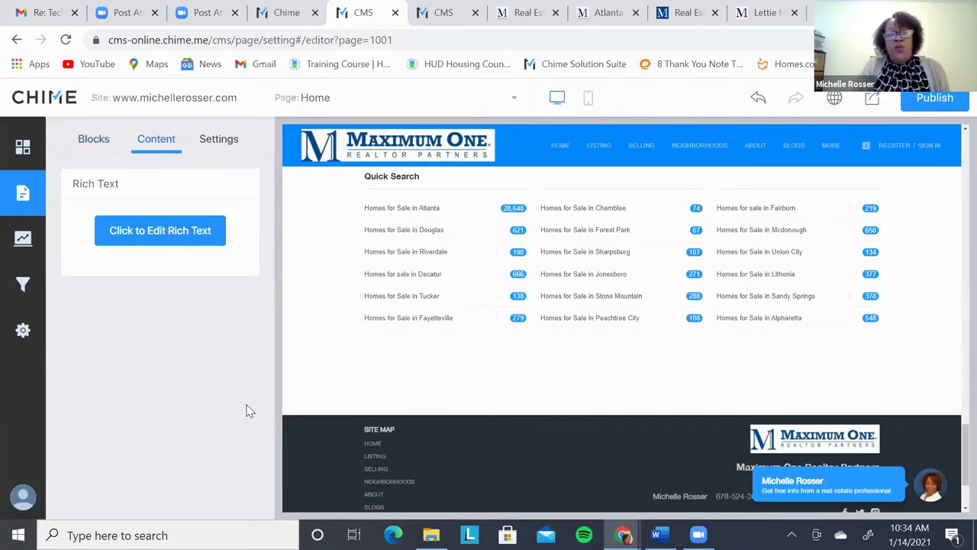
{"action": "left_click", "coordinate": [191, 230]}
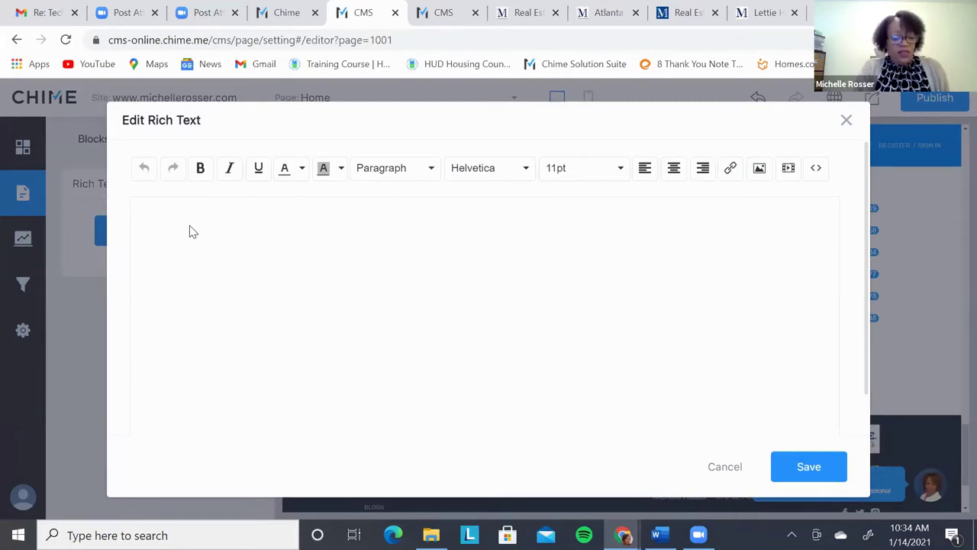
{"action": "left_click", "coordinate": [204, 225]}
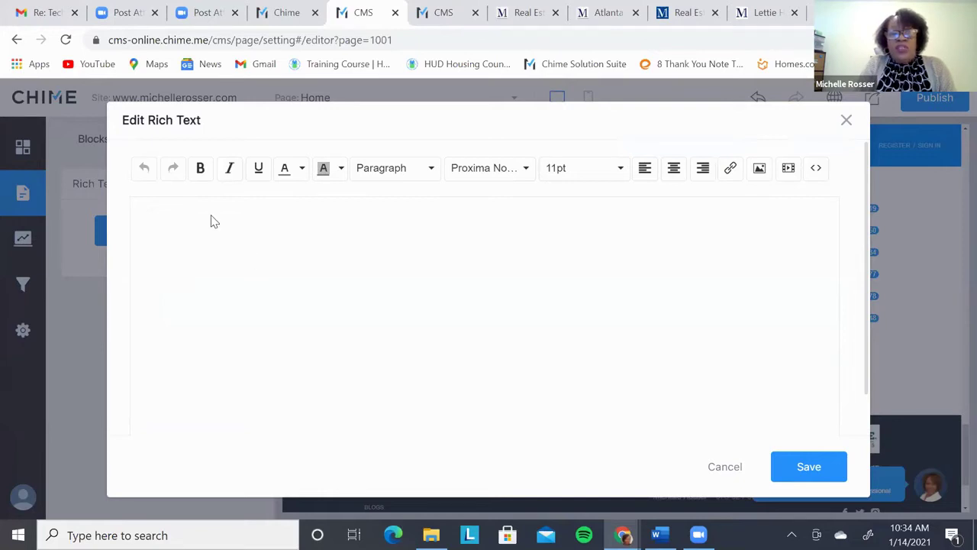
{"action": "type", "text": "I"}
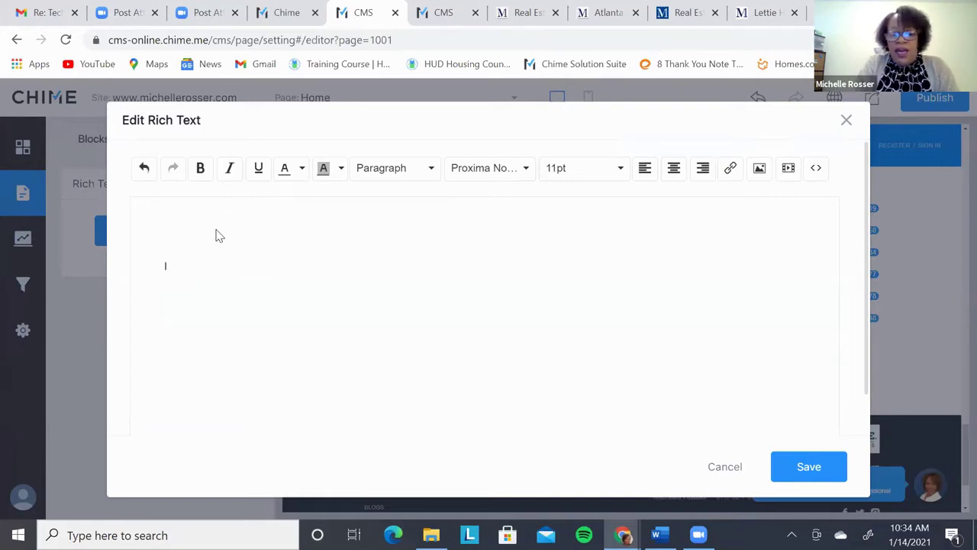
{"action": "type", "text": " Love RealE"}
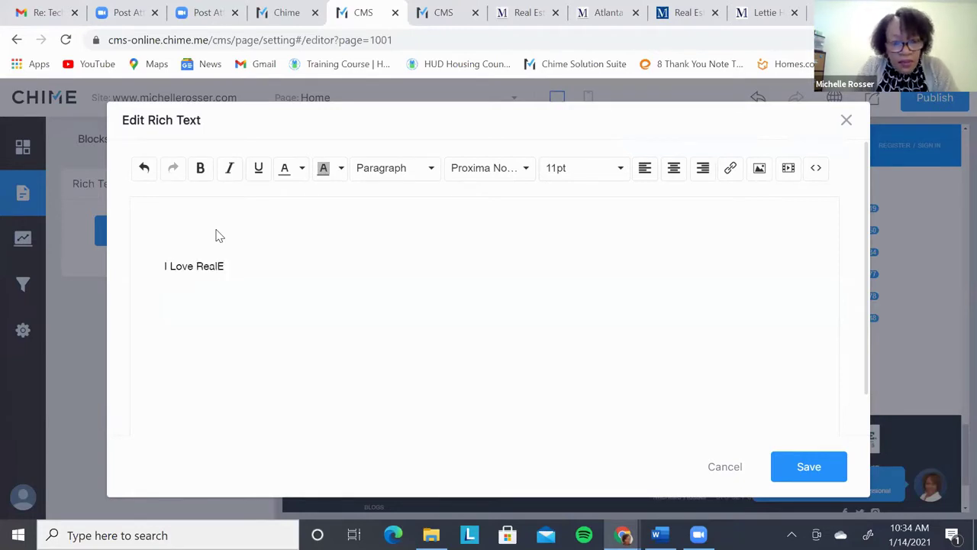
{"action": "key", "text": "BackSpace"}
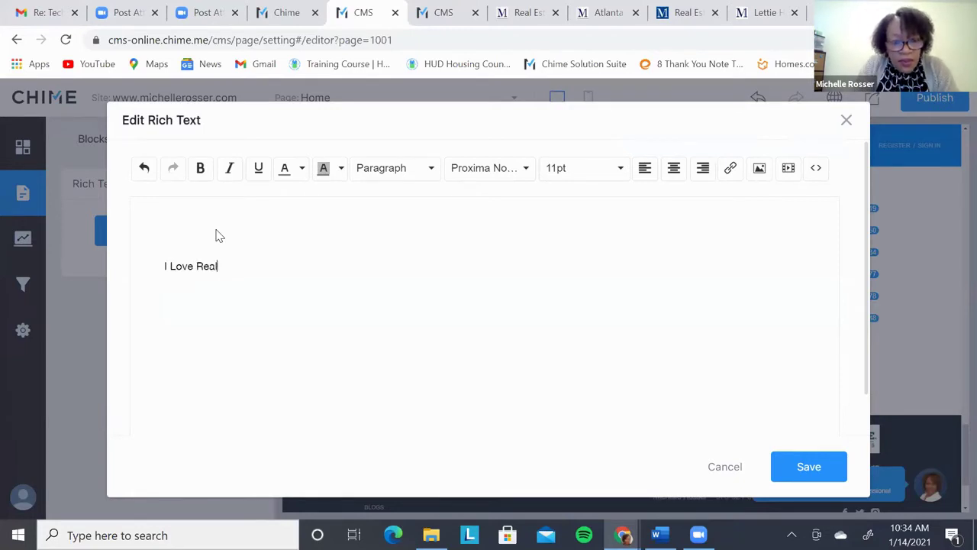
{"action": "type", "text": "Estate"}
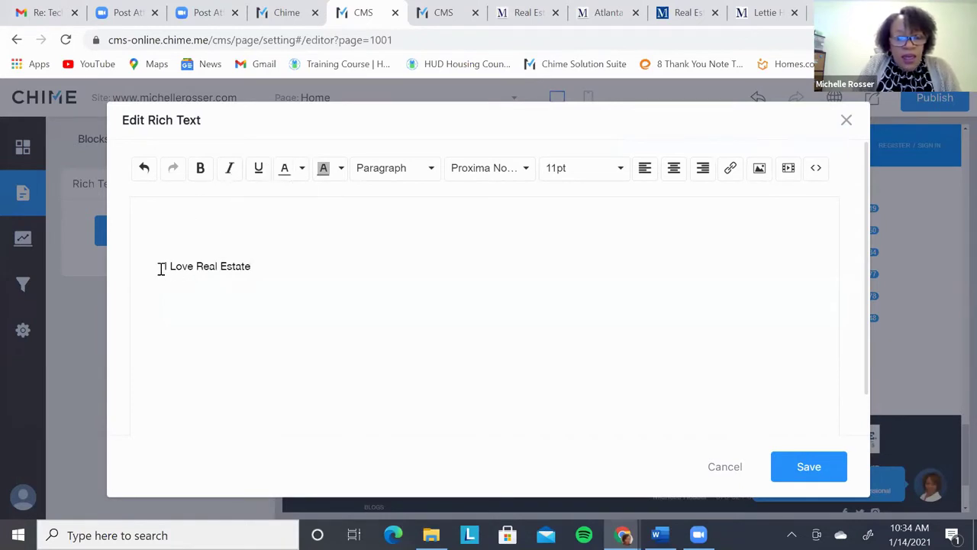
Step: Format the "I Love Real Estate" text as bold, red and 24pt, and save the rich text
{"action": "left_click_drag", "start_coordinate": [160, 267], "coordinate": [273, 267]}
{"action": "left_click", "coordinate": [201, 170]}
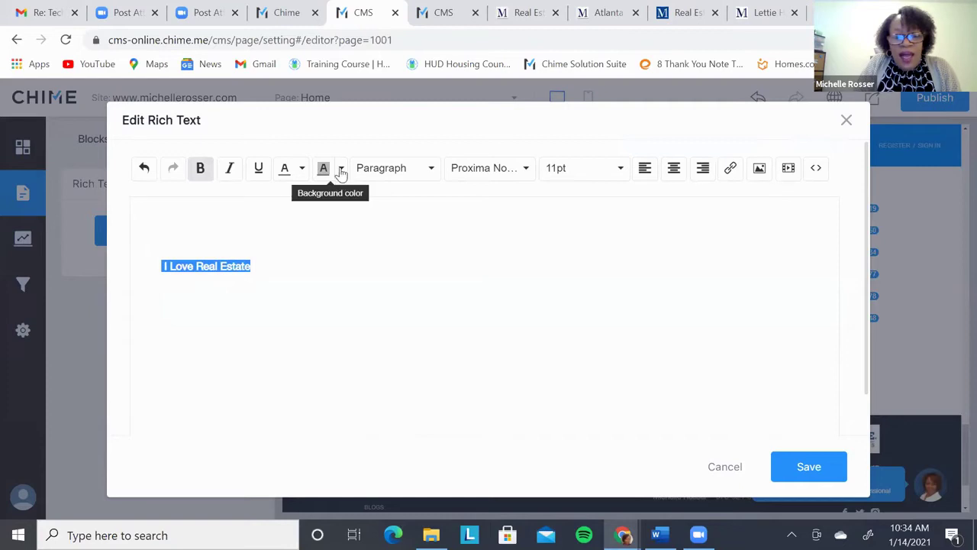
{"action": "left_click", "coordinate": [302, 170]}
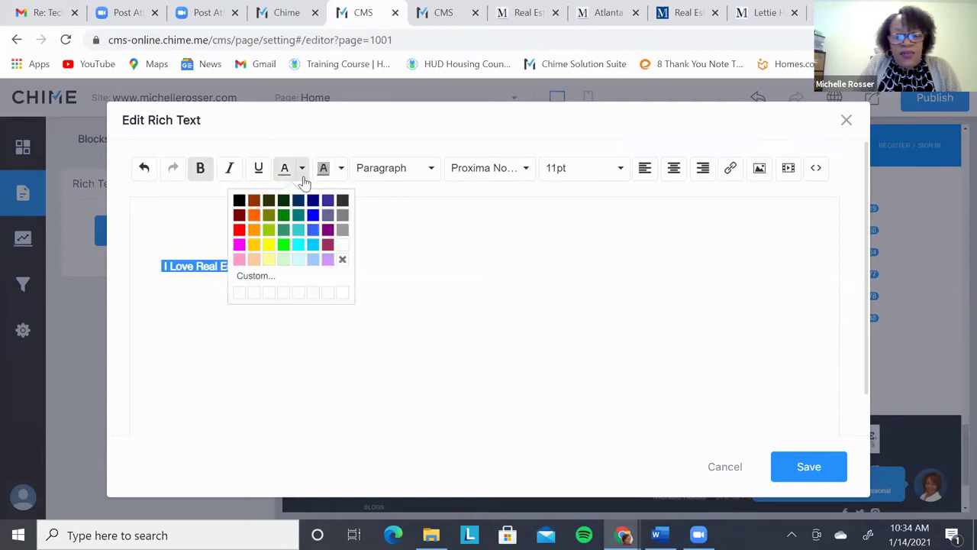
{"action": "left_click", "coordinate": [238, 229]}
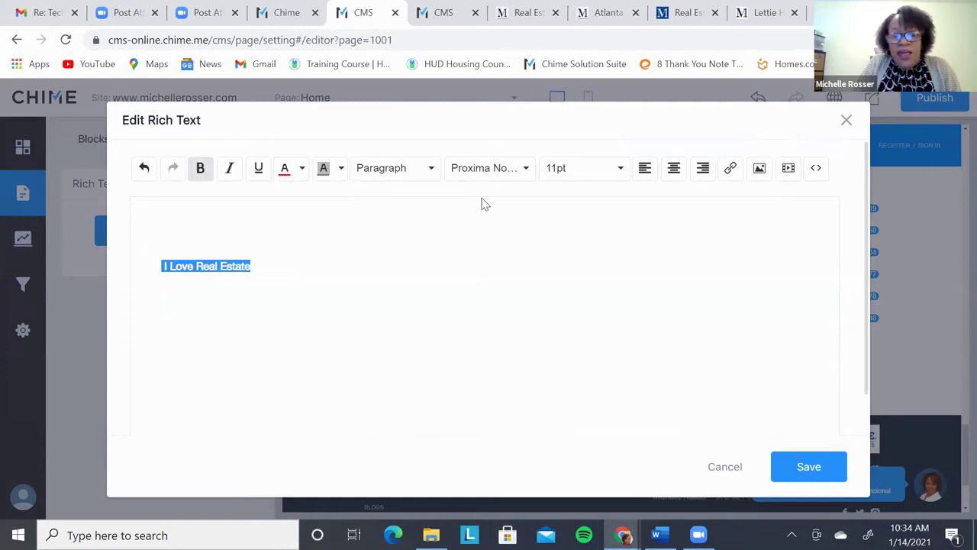
{"action": "left_click", "coordinate": [619, 168]}
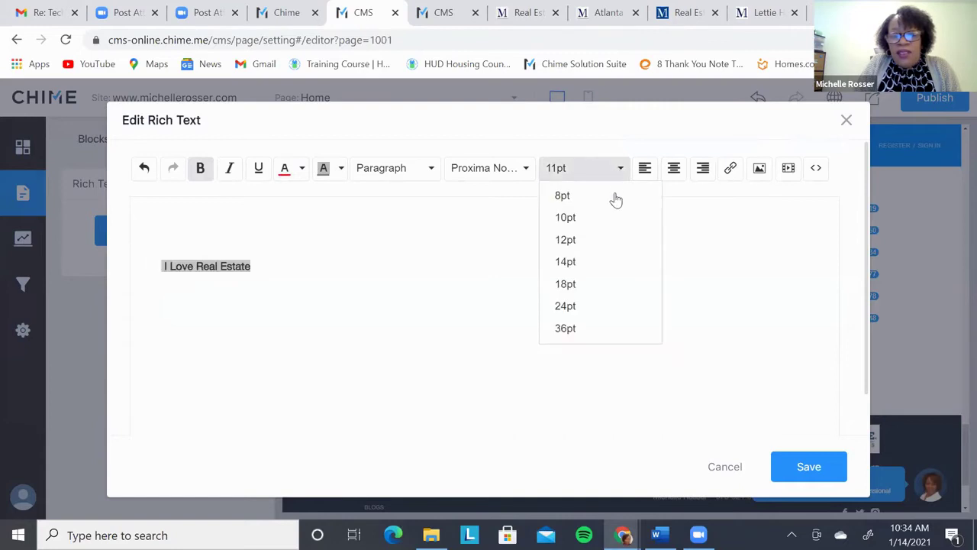
{"action": "left_click", "coordinate": [580, 307]}
{"action": "left_click", "coordinate": [640, 328]}
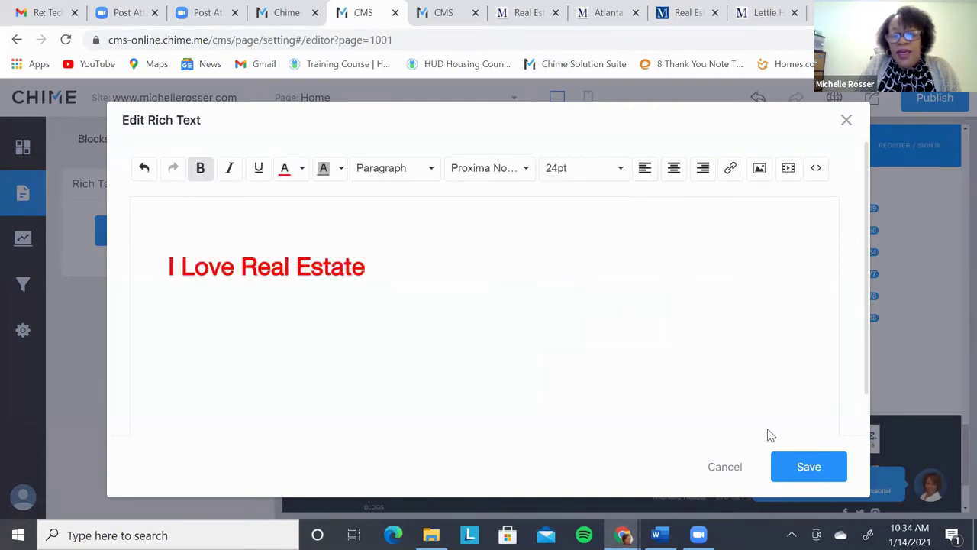
{"action": "left_click", "coordinate": [787, 461]}
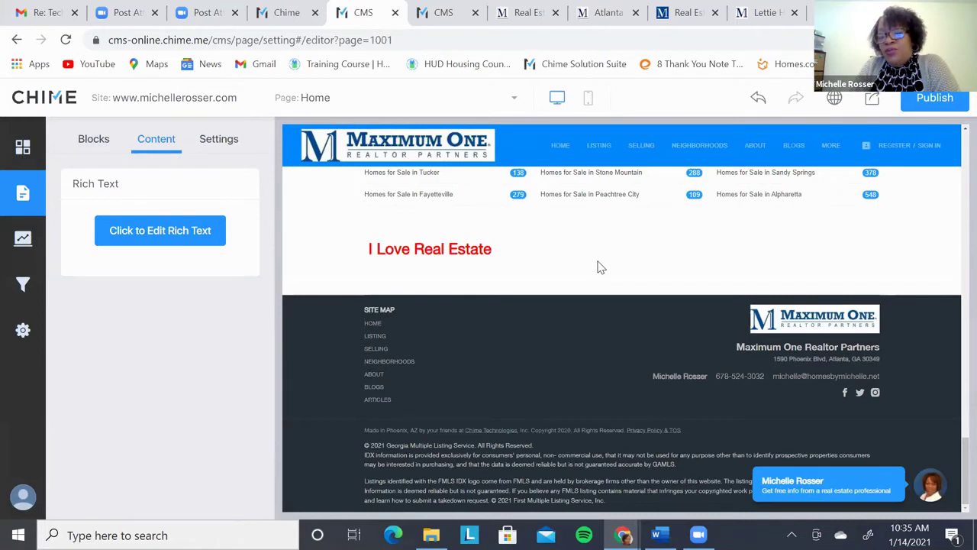
Step: Review the Footer block's background color options and bottom logo size settings
{"action": "left_click", "coordinate": [94, 141]}
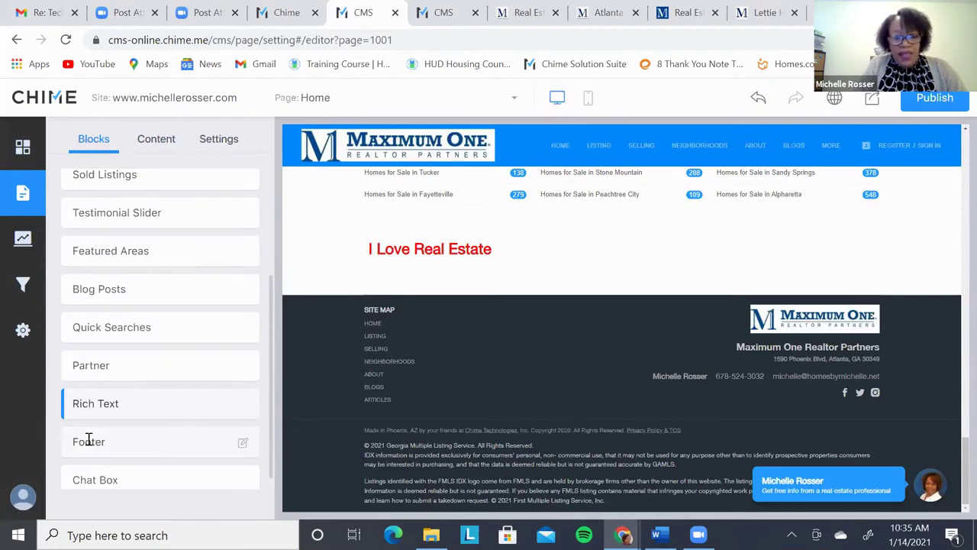
{"action": "left_click", "coordinate": [221, 449]}
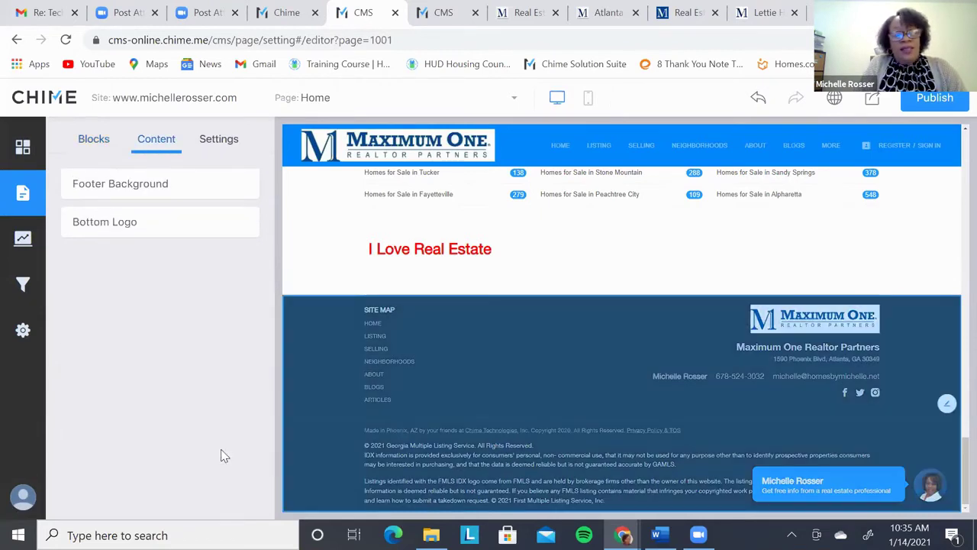
{"action": "left_click_drag", "start_coordinate": [271, 315], "coordinate": [272, 344]}
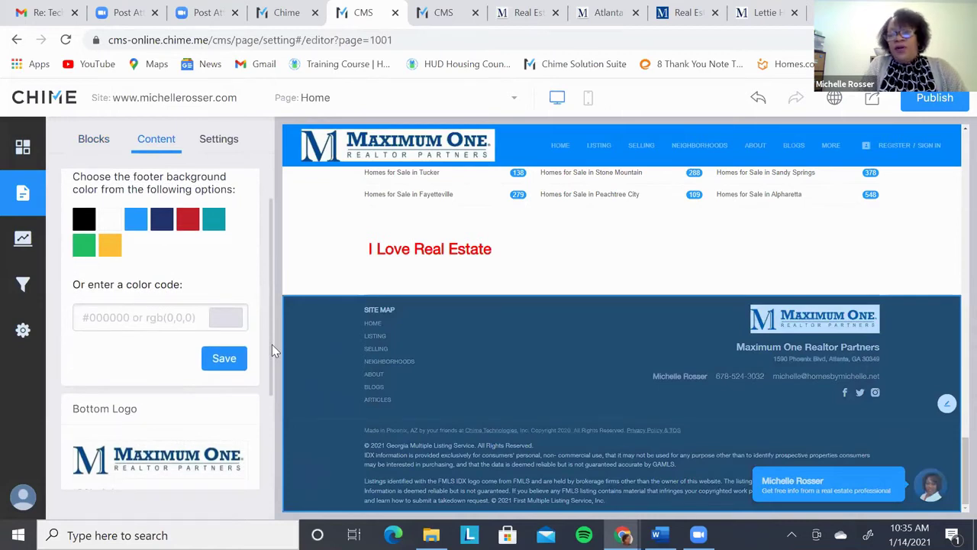
{"action": "left_click_drag", "start_coordinate": [270, 288], "coordinate": [269, 385]}
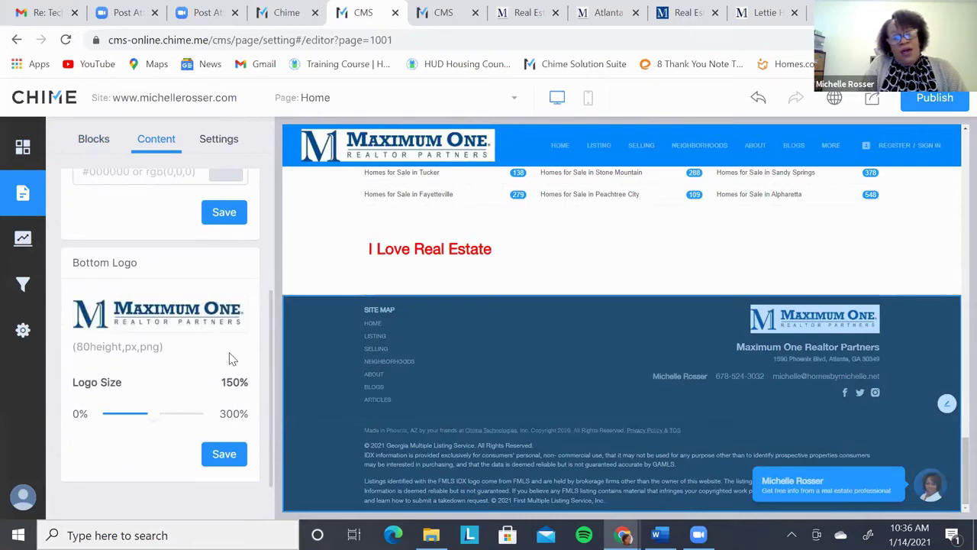
{"action": "mouse_move", "coordinate": [174, 323]}
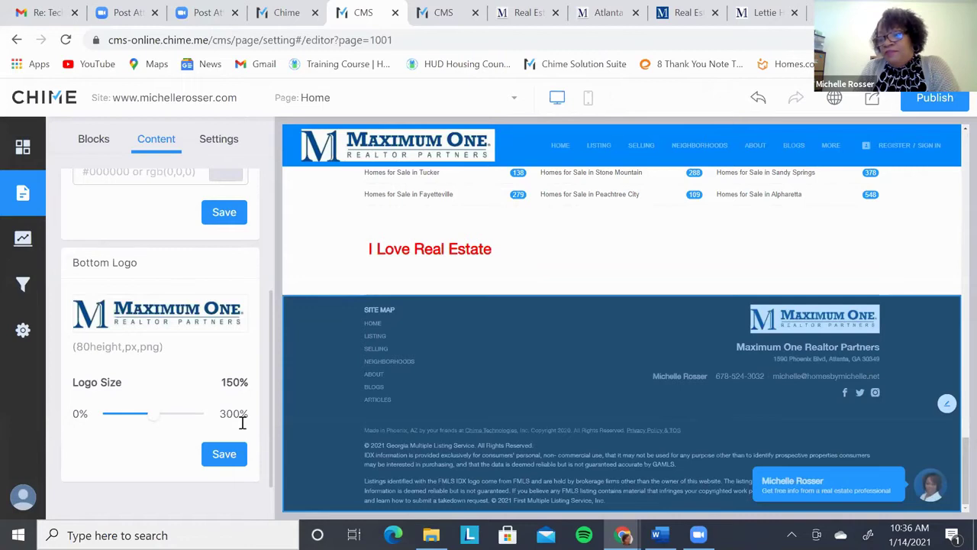
Step: Review the Chat Box block's content, agent and style settings, and return to the block list
{"action": "left_click", "coordinate": [93, 140]}
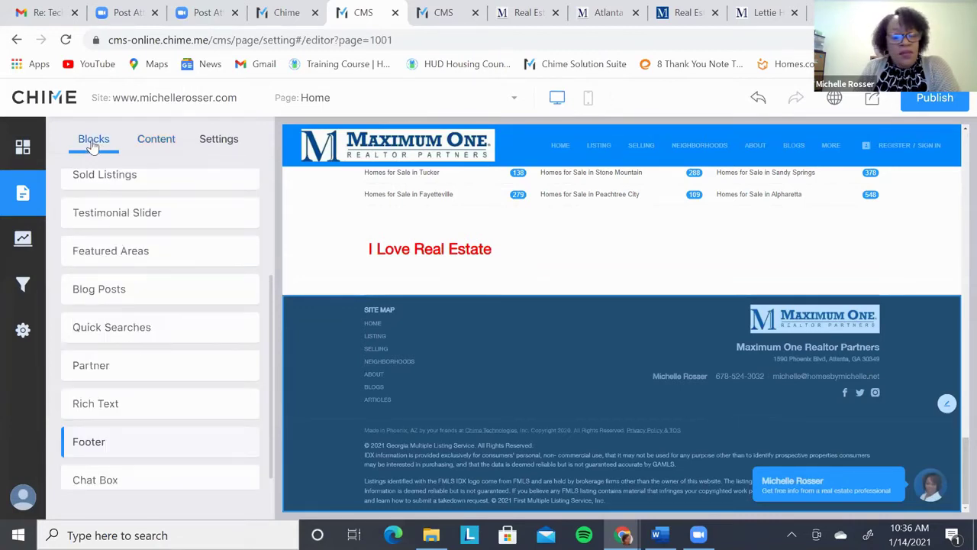
{"action": "left_click", "coordinate": [229, 481]}
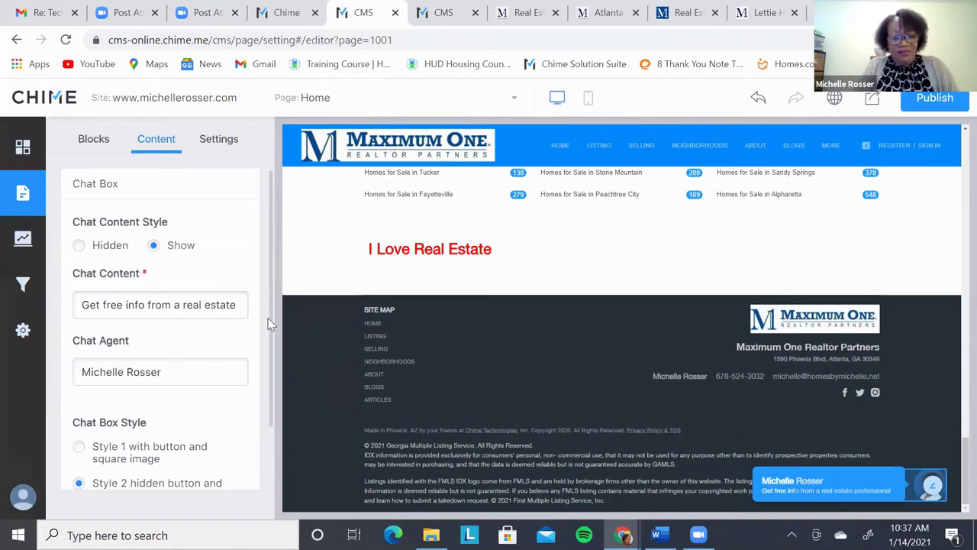
{"action": "key", "text": "Tab"}
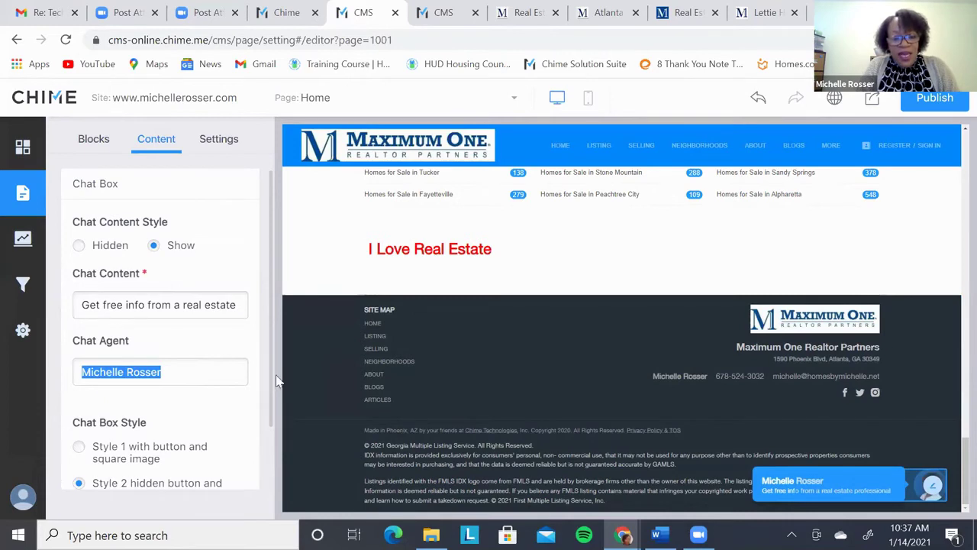
{"action": "scroll", "coordinate": [270, 378], "scroll_direction": "down", "scroll_amount": 1}
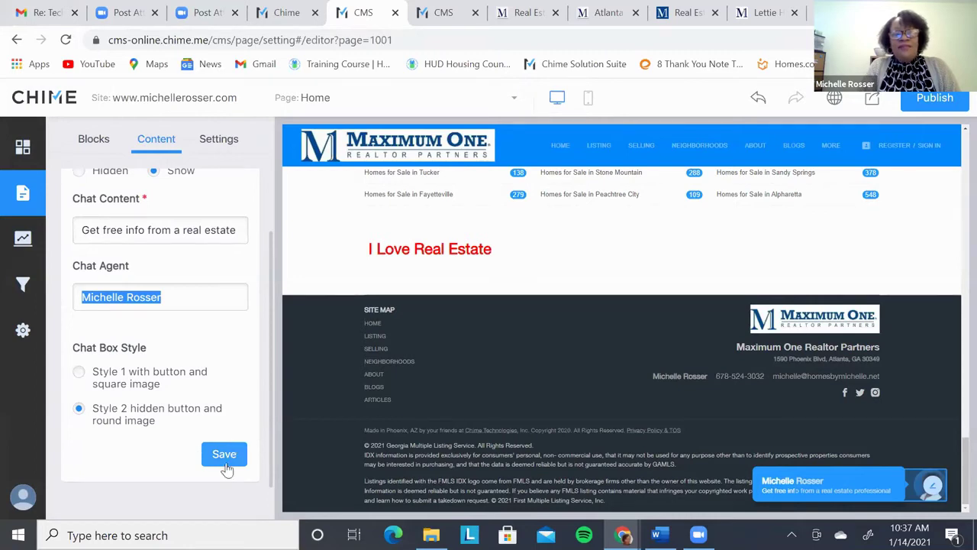
{"action": "left_click", "coordinate": [91, 145]}
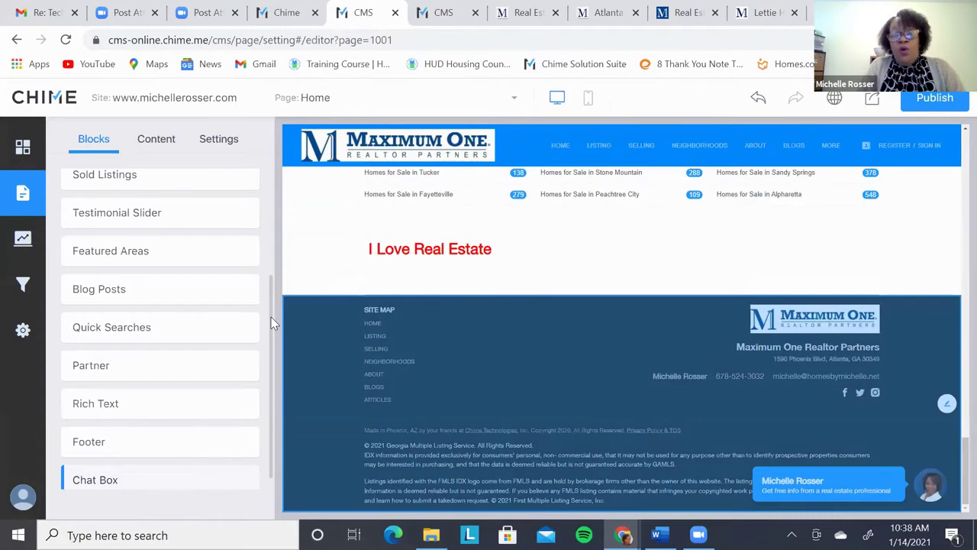
Step: Look over the site's landing pages and the Group #1 criteria of the Featured Listings filter
{"action": "left_click", "coordinate": [23, 240]}
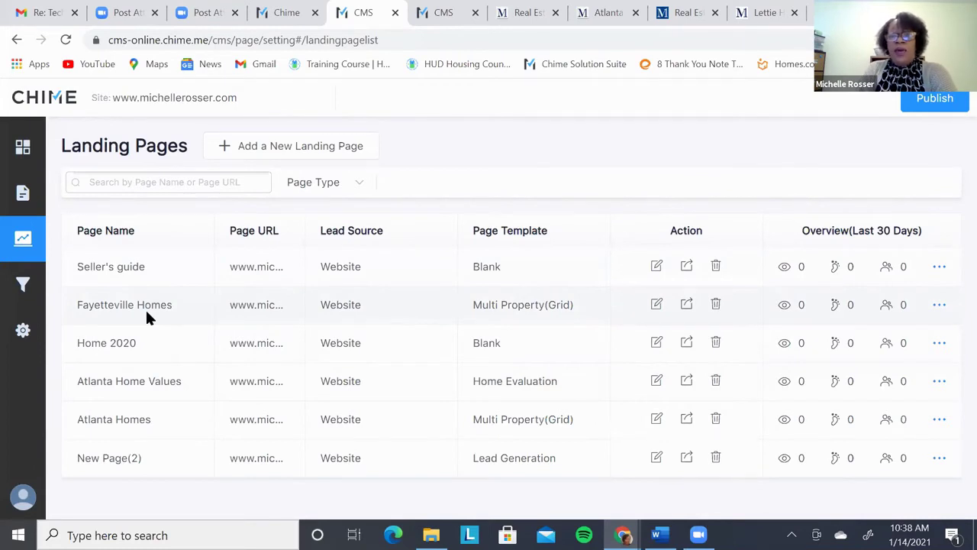
{"action": "left_click", "coordinate": [23, 284]}
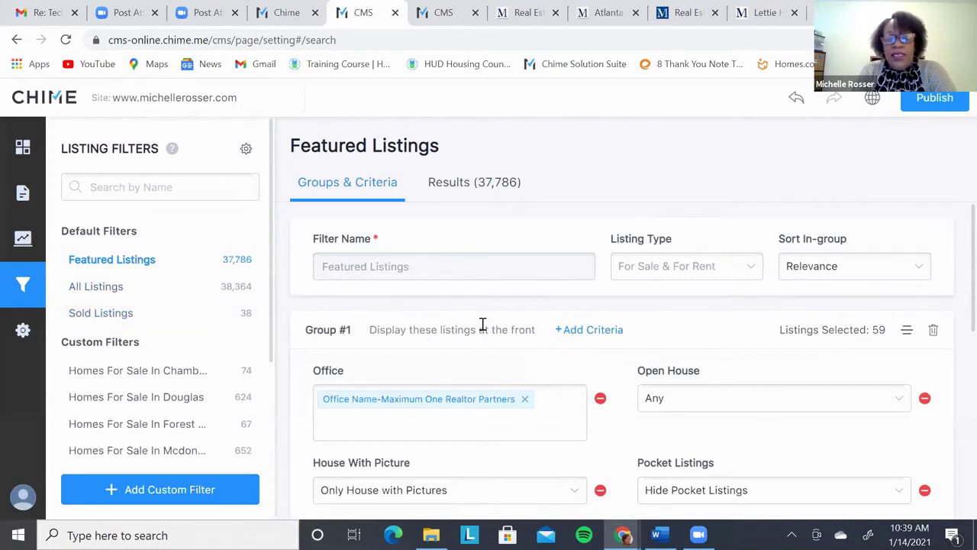
{"action": "scroll", "coordinate": [488, 328], "scroll_direction": "down", "scroll_amount": 1}
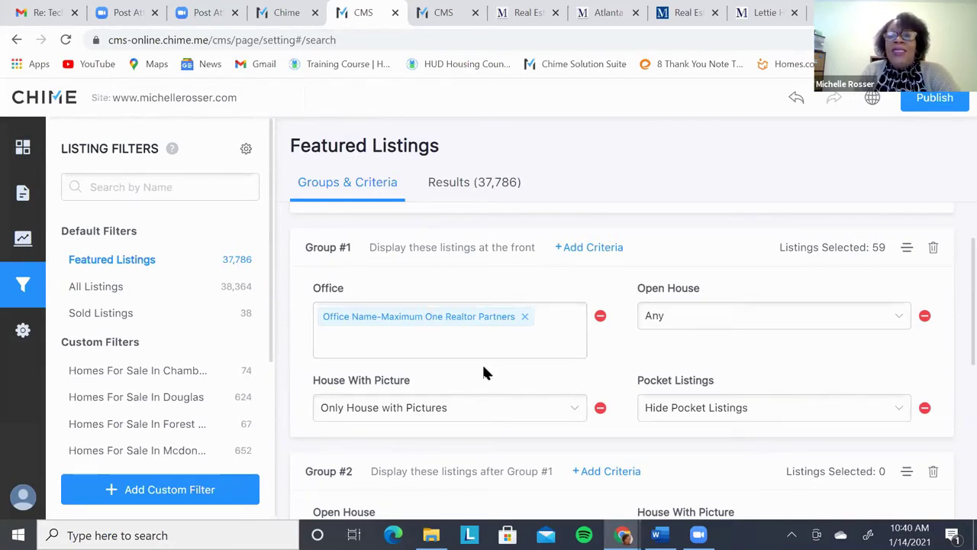
Step: Replace the Office criterion with an empty Agent criterion in Group #1 of the Featured Listings filter
{"action": "left_click", "coordinate": [424, 350]}
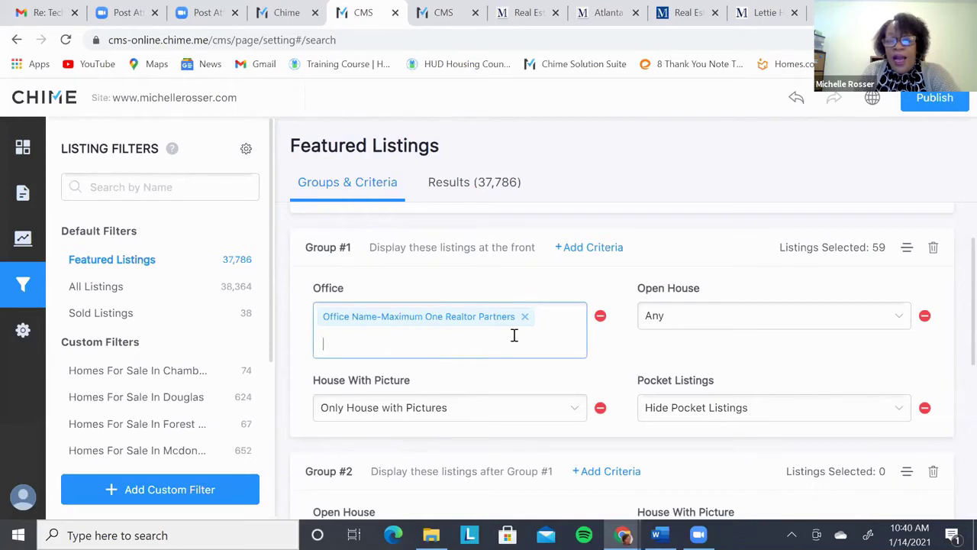
{"action": "left_click", "coordinate": [600, 317]}
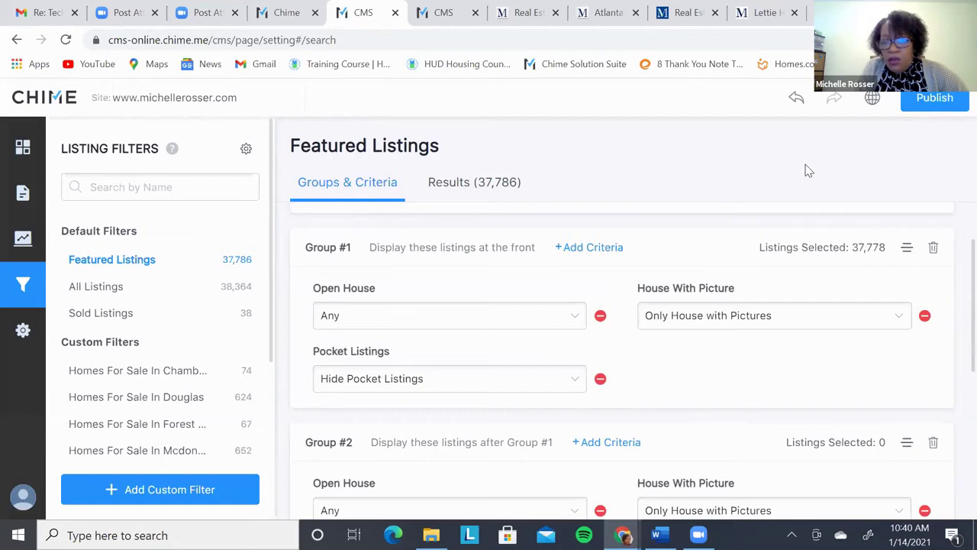
{"action": "left_click", "coordinate": [589, 247]}
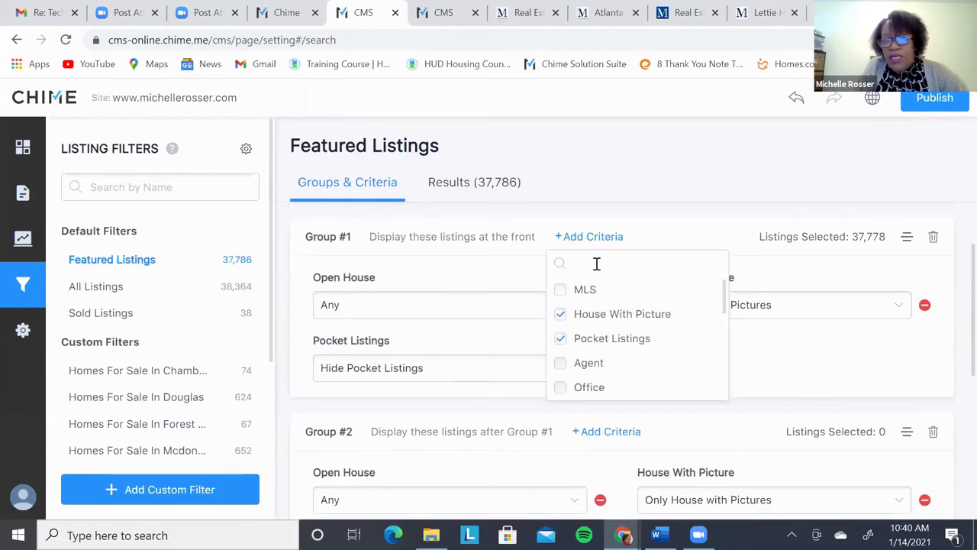
{"action": "left_click", "coordinate": [562, 370]}
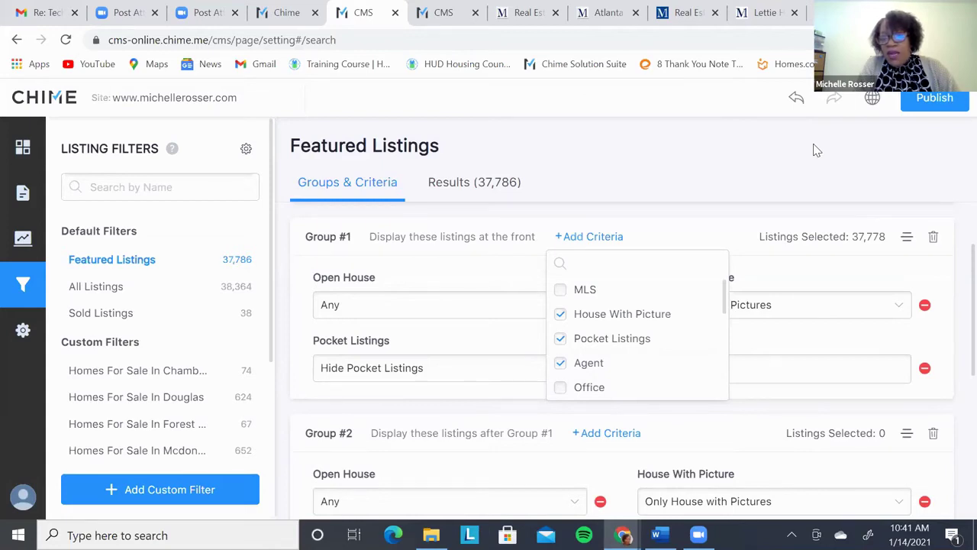
{"action": "left_click", "coordinate": [764, 252]}
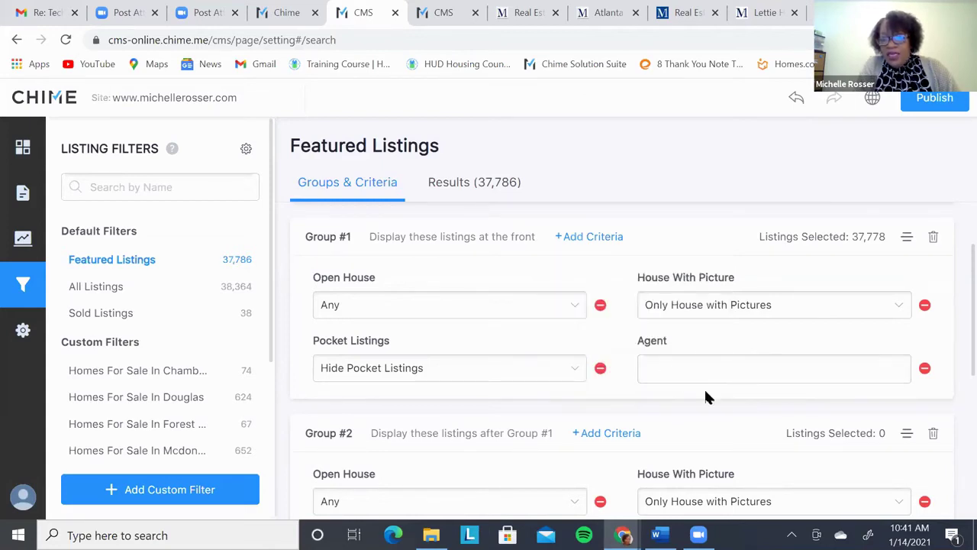
{"action": "left_click", "coordinate": [704, 369]}
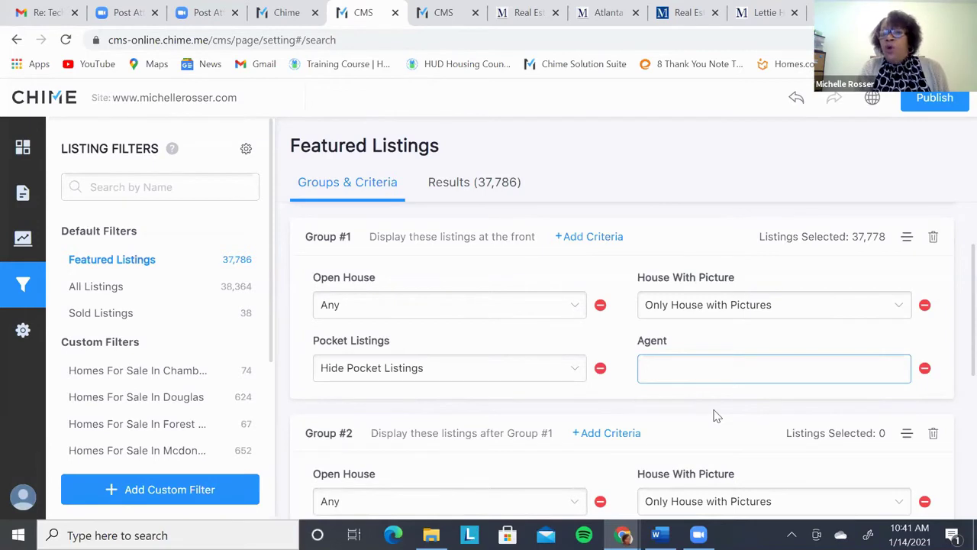
Step: Add a Price criterion with a minimum of $250,000 to Group #1 of the Featured Listings filter
{"action": "left_click", "coordinate": [591, 236]}
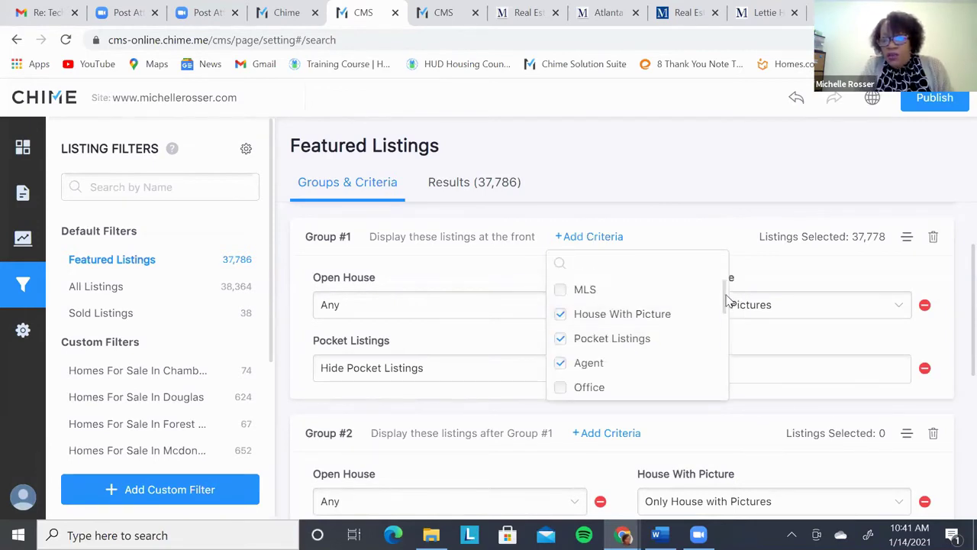
{"action": "left_click_drag", "start_coordinate": [725, 304], "coordinate": [732, 372]}
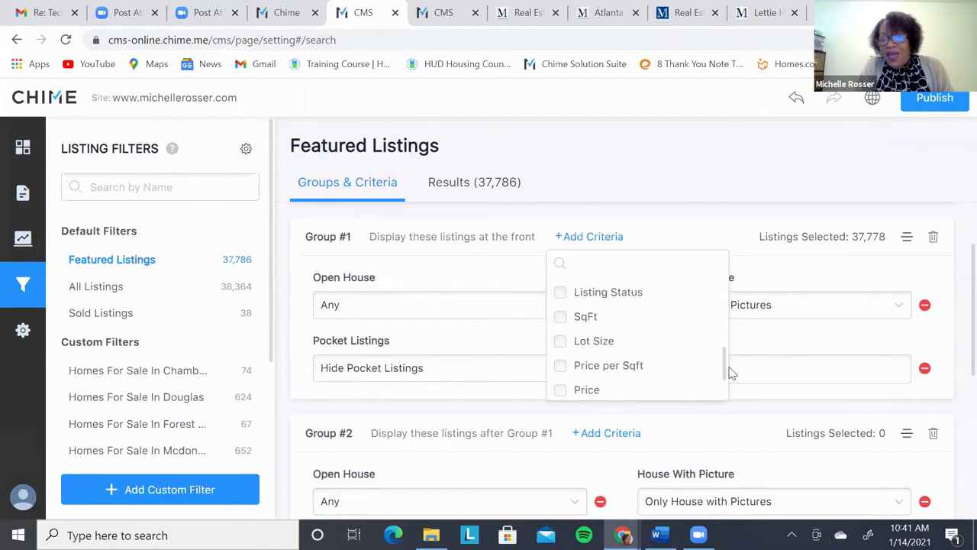
{"action": "left_click", "coordinate": [560, 390]}
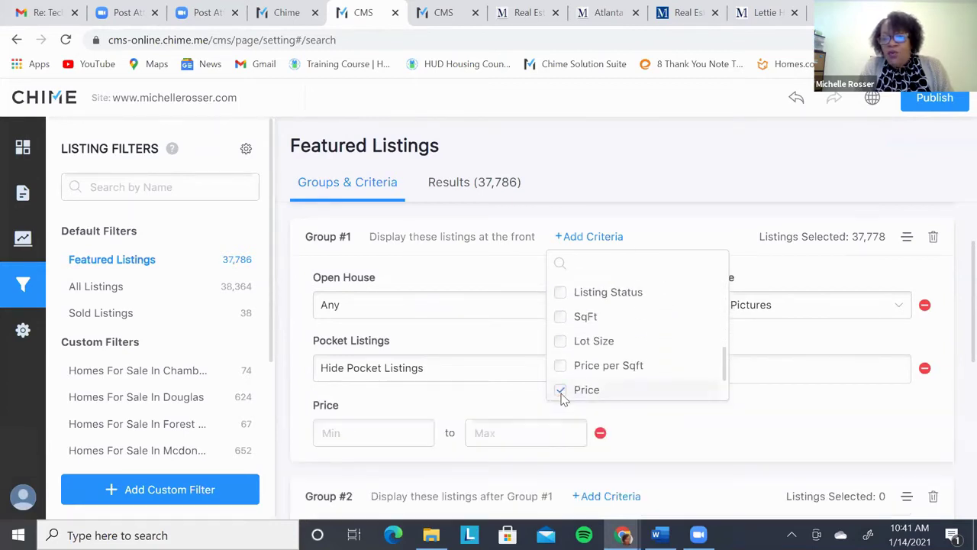
{"action": "left_click", "coordinate": [725, 233]}
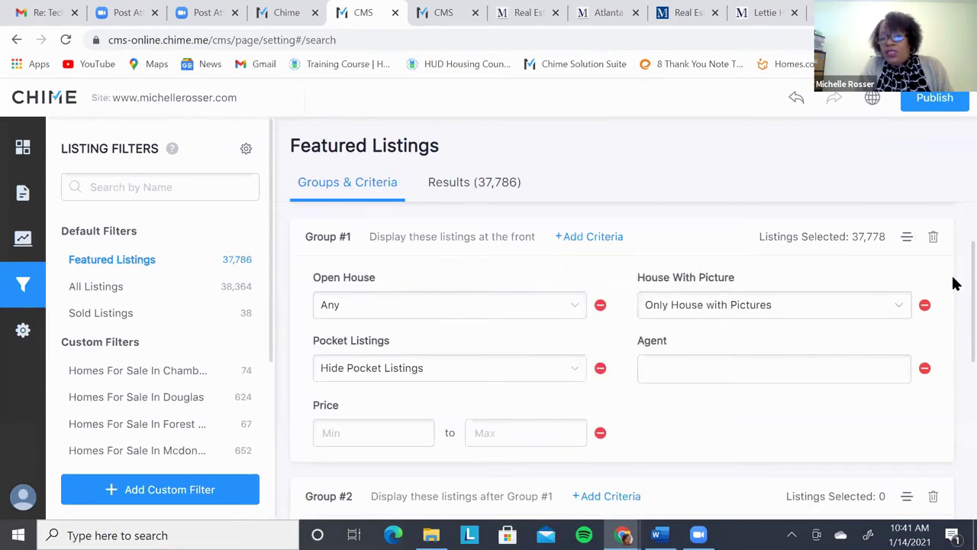
{"action": "scroll", "coordinate": [953, 279], "scroll_direction": "down", "scroll_amount": 2}
{"action": "left_click", "coordinate": [372, 292]}
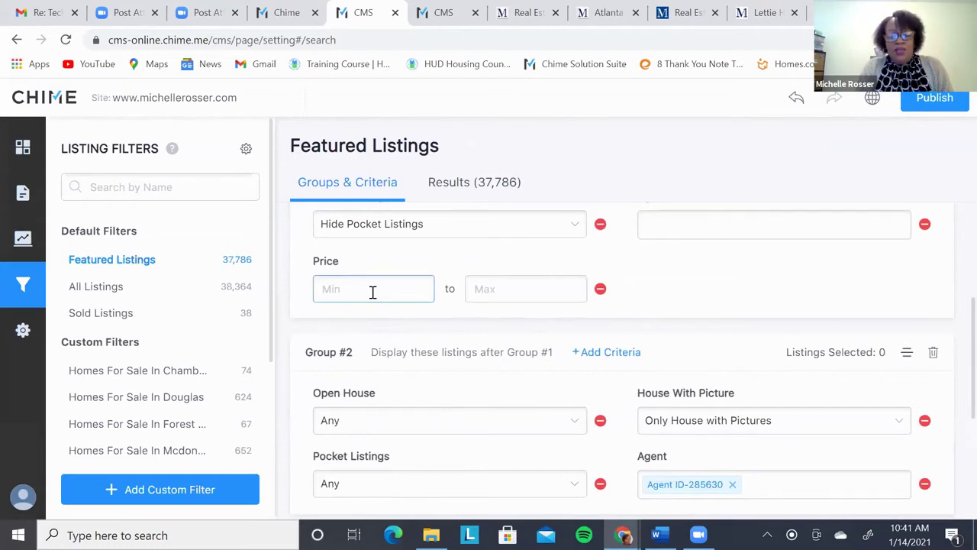
{"action": "type", "text": "250"}
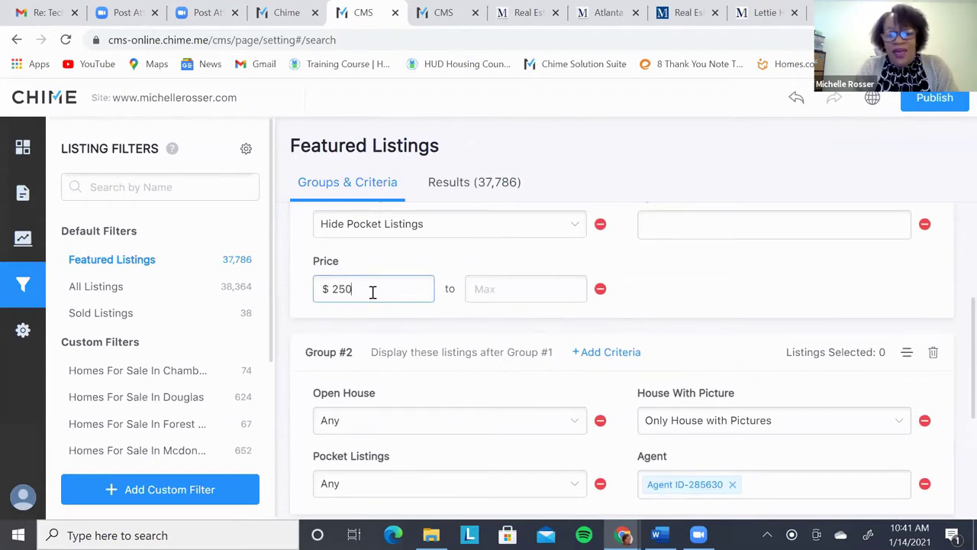
{"action": "type", "text": ",000"}
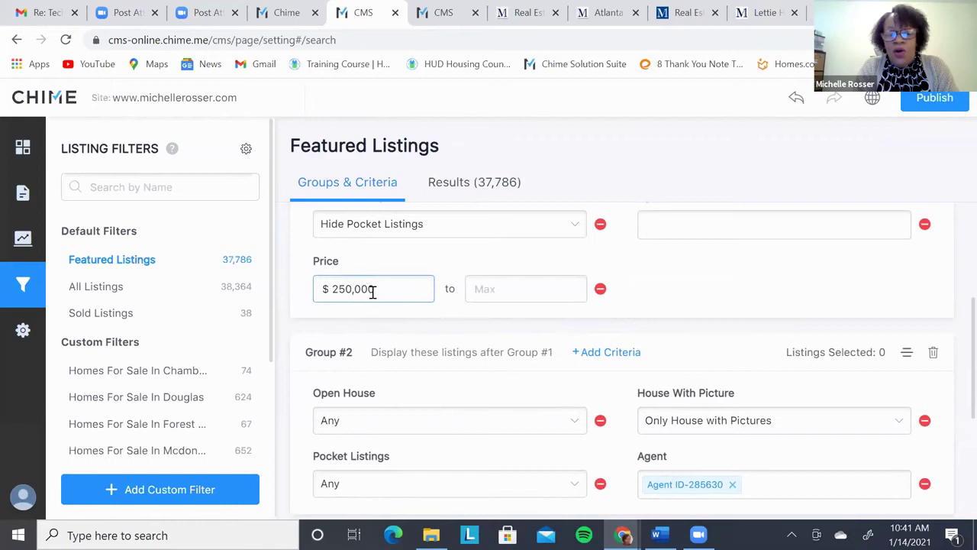
Step: Remove the Open House, Price and Agent criteria from Group #1 of the Featured Listings filter
{"action": "scroll", "coordinate": [708, 282], "scroll_direction": "up", "scroll_amount": 2}
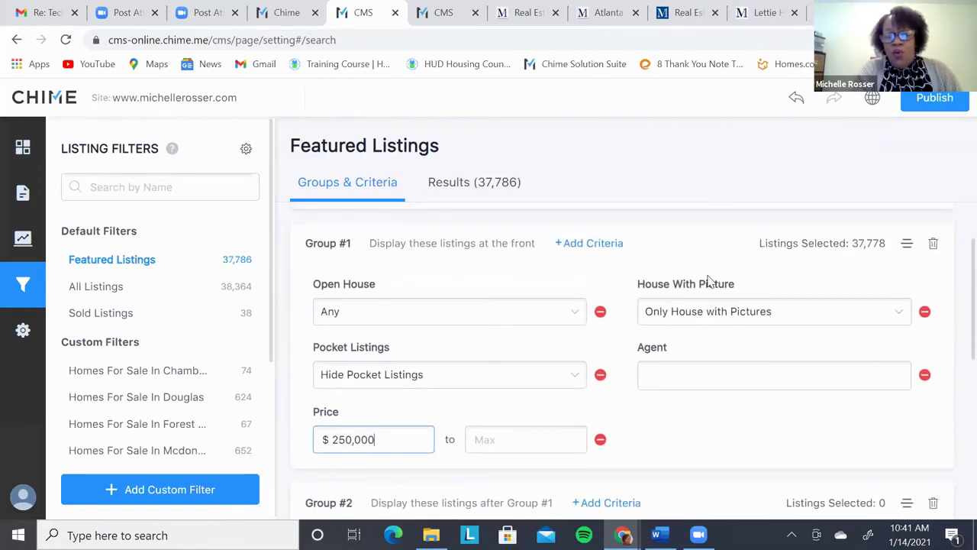
{"action": "scroll", "coordinate": [708, 281], "scroll_direction": "down", "scroll_amount": 1}
{"action": "scroll", "coordinate": [708, 281], "scroll_direction": "down", "scroll_amount": 1}
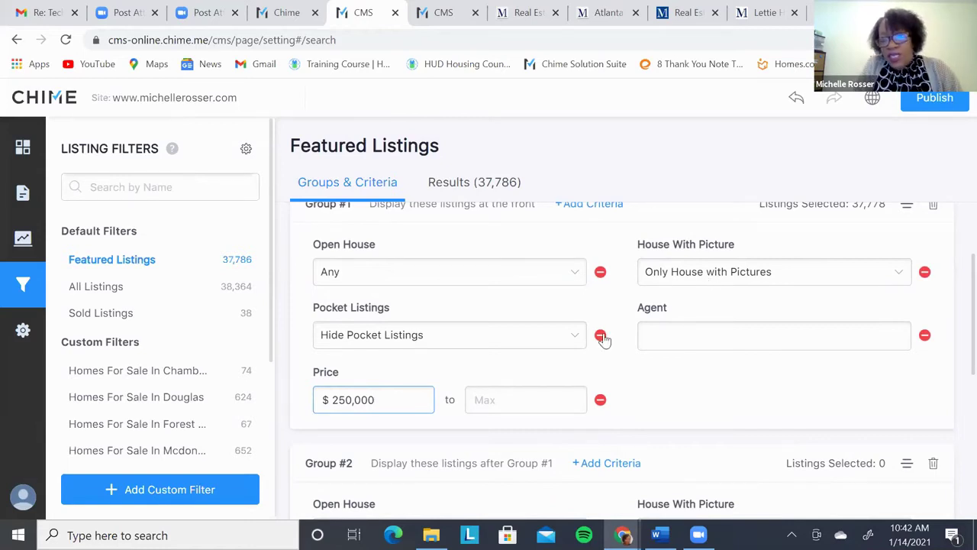
{"action": "left_click", "coordinate": [600, 272]}
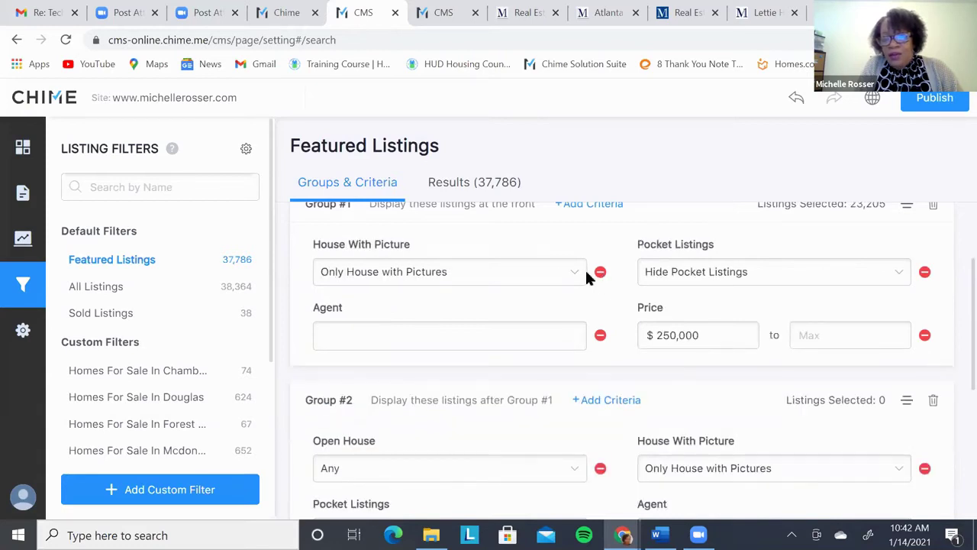
{"action": "scroll", "coordinate": [955, 332], "scroll_direction": "down", "scroll_amount": 1}
{"action": "scroll", "coordinate": [954, 305], "scroll_direction": "up", "scroll_amount": 2}
{"action": "scroll", "coordinate": [952, 271], "scroll_direction": "down", "scroll_amount": 2}
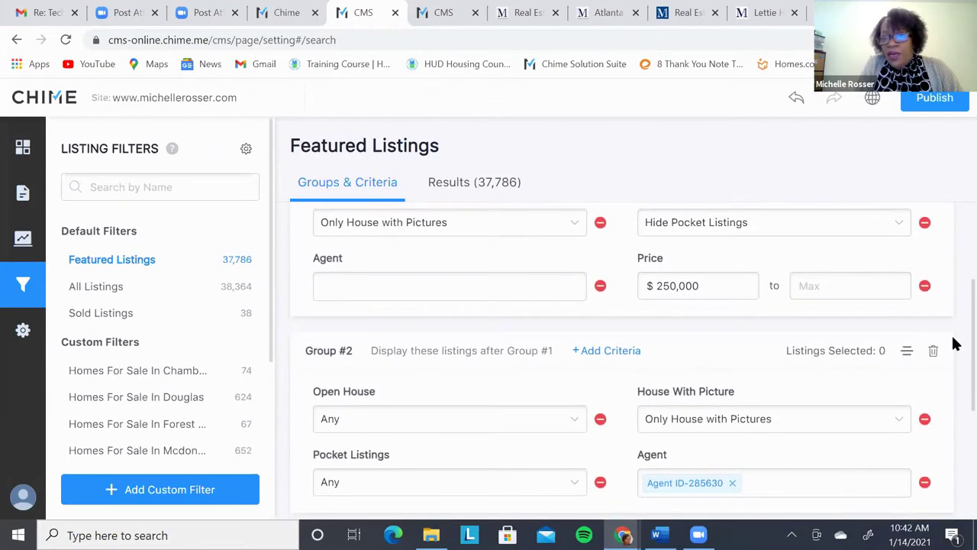
{"action": "left_click", "coordinate": [925, 285]}
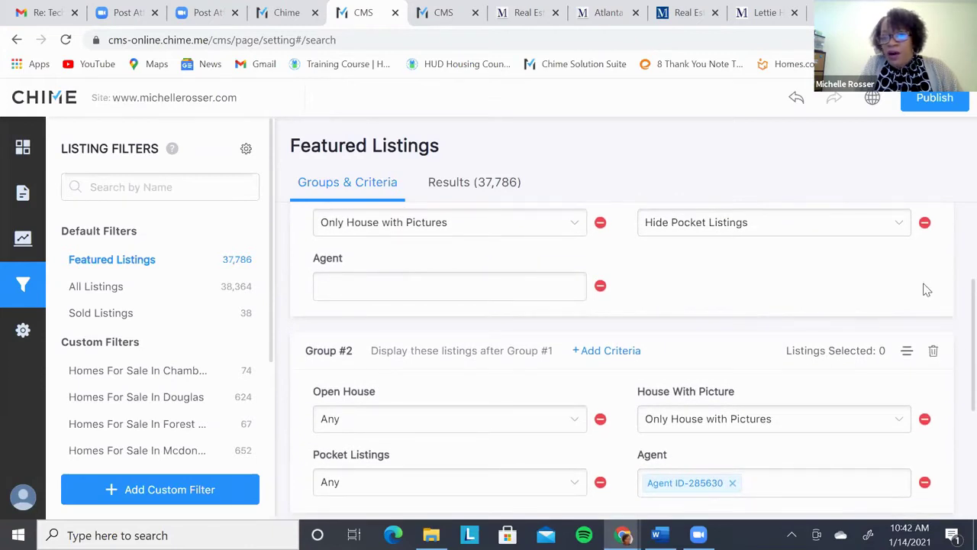
{"action": "scroll", "coordinate": [954, 321], "scroll_direction": "up", "scroll_amount": 2}
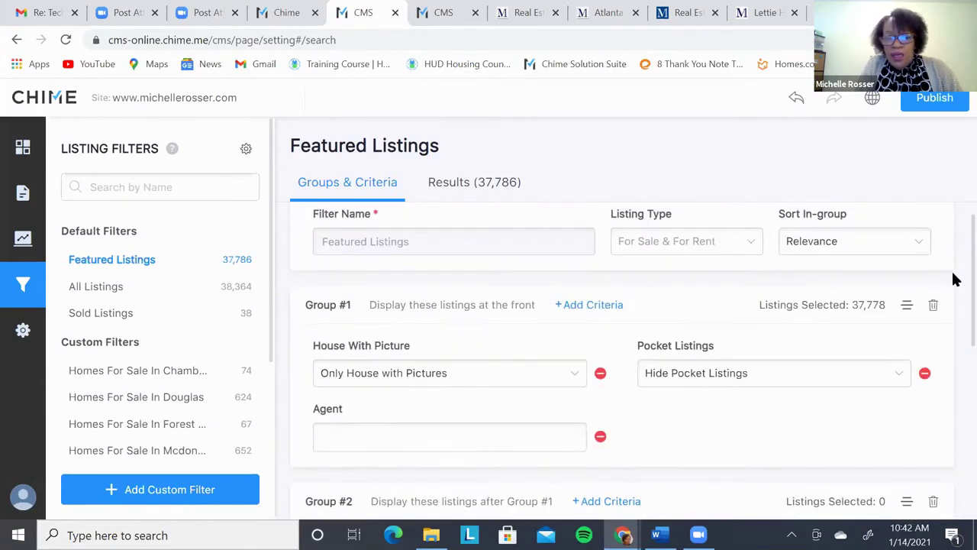
{"action": "scroll", "coordinate": [954, 275], "scroll_direction": "up", "scroll_amount": 1}
{"action": "scroll", "coordinate": [954, 275], "scroll_direction": "down", "scroll_amount": 3}
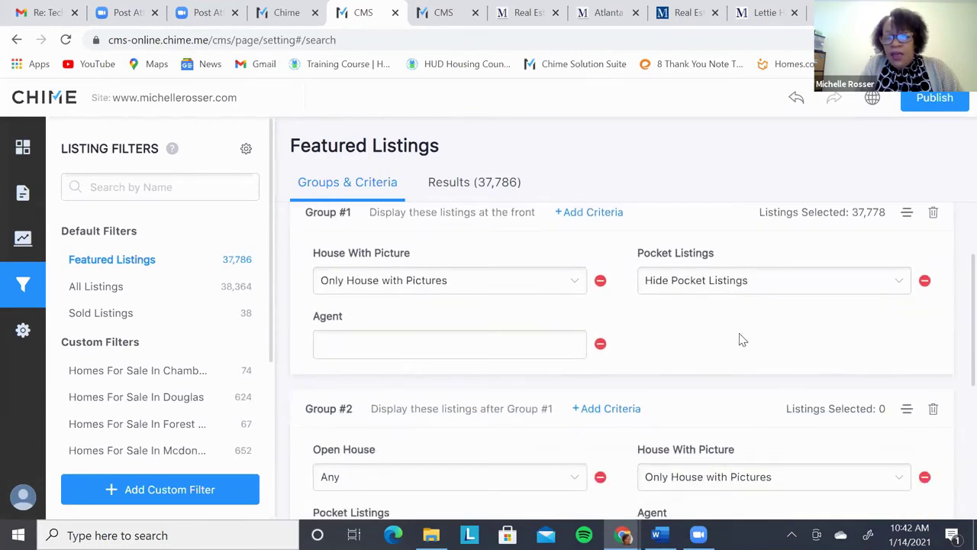
{"action": "left_click", "coordinate": [599, 346]}
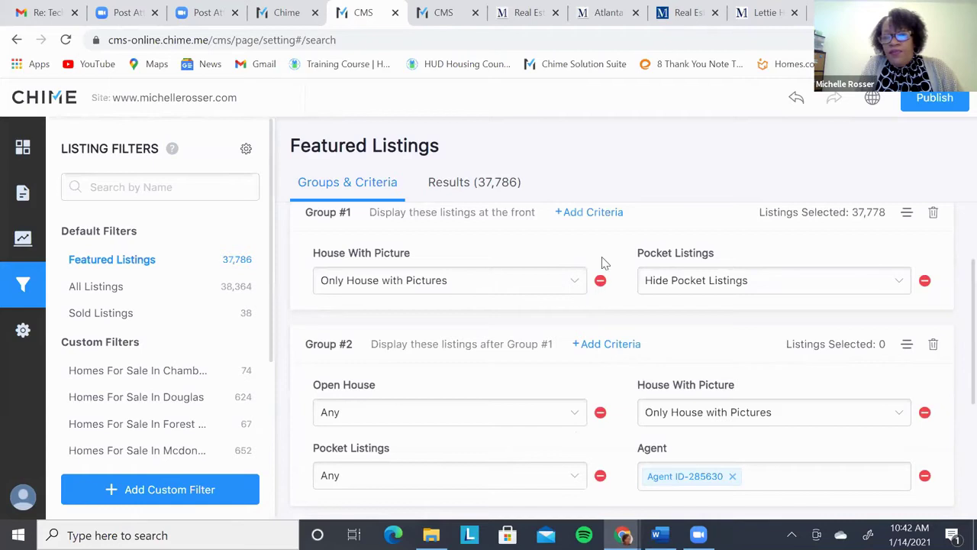
Step: Add an Office criterion to Group #1 with the office name Maximum One Realtor Partners
{"action": "left_click", "coordinate": [592, 214]}
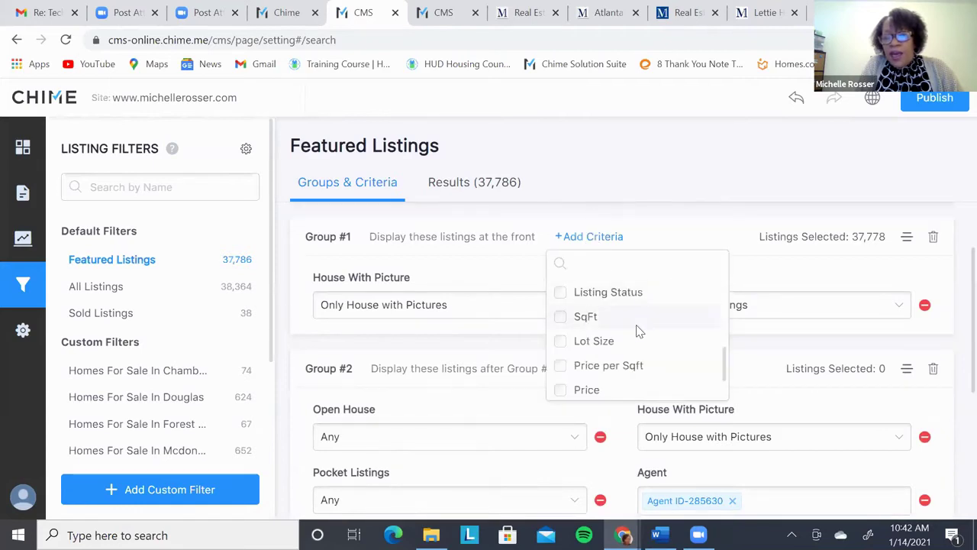
{"action": "left_click_drag", "start_coordinate": [722, 366], "coordinate": [725, 317]}
{"action": "mouse_move", "coordinate": [722, 305]}
{"action": "left_mouse_down"}
{"action": "mouse_move", "coordinate": [744, 397]}
{"action": "mouse_move", "coordinate": [737, 305]}
{"action": "left_mouse_up"}
{"action": "left_click", "coordinate": [561, 336]}
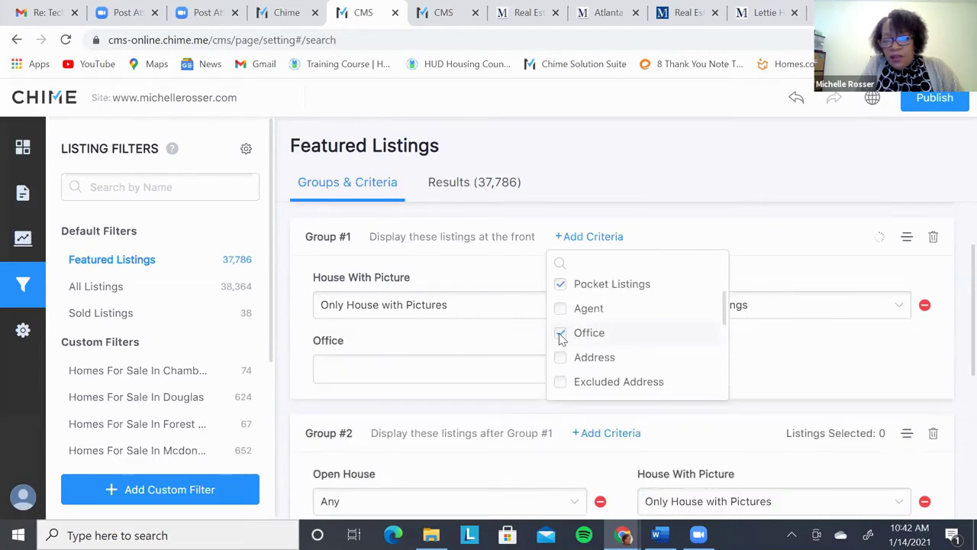
{"action": "left_click", "coordinate": [462, 369]}
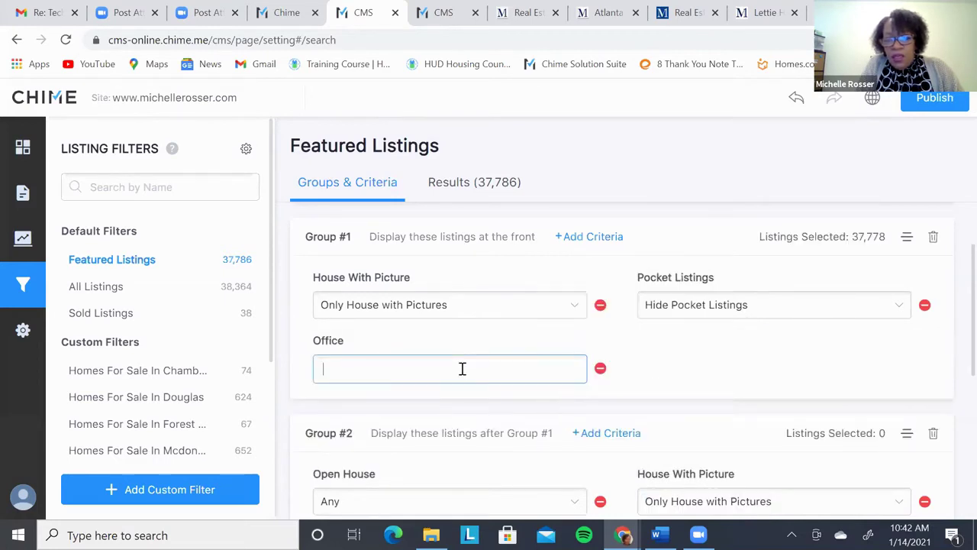
{"action": "type", "text": "maximu"}
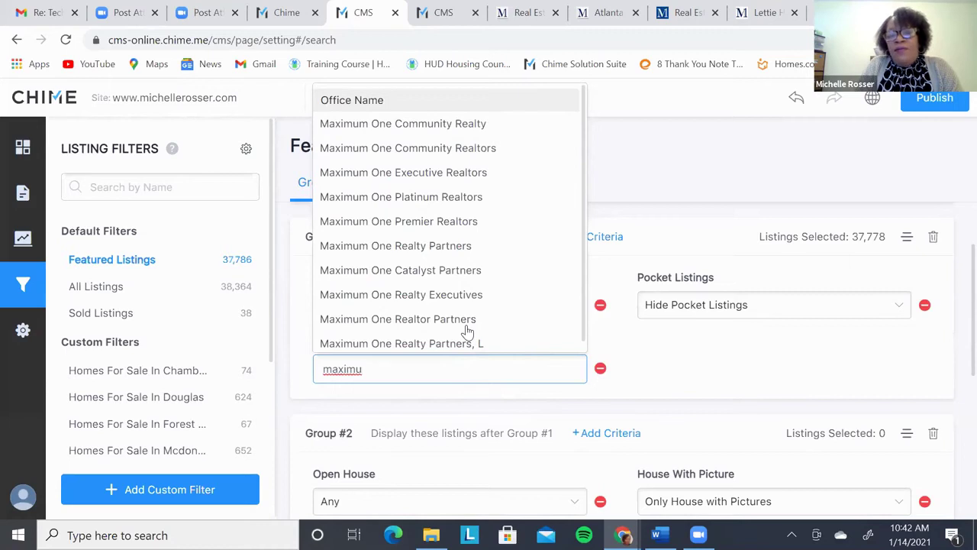
{"action": "left_click", "coordinate": [466, 327]}
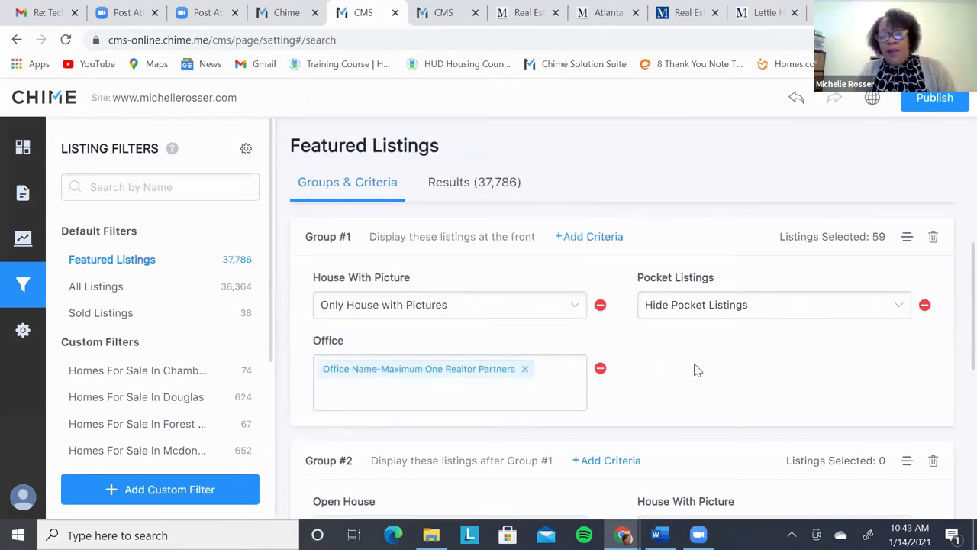
Step: Move the group with the agent ID criterion ahead of the Maximum One Realtor Partners office group
{"action": "scroll", "coordinate": [696, 370], "scroll_direction": "down", "scroll_amount": 2}
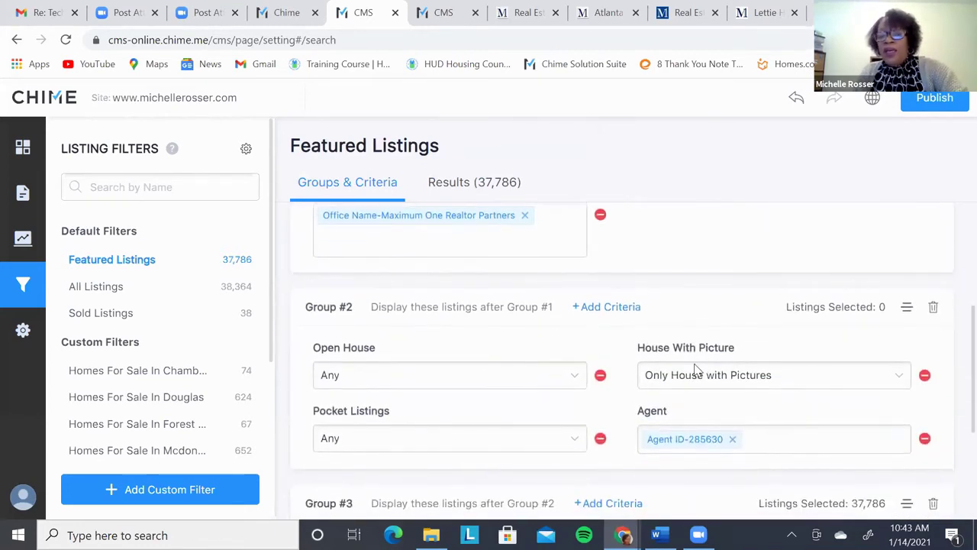
{"action": "scroll", "coordinate": [696, 370], "scroll_direction": "down", "scroll_amount": 1}
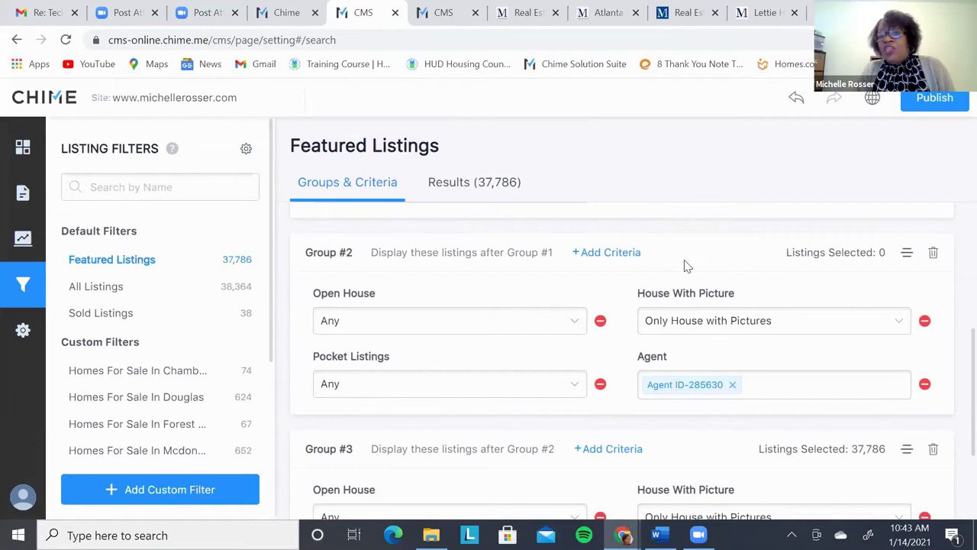
{"action": "left_click_drag", "start_coordinate": [685, 267], "coordinate": [838, 266]}
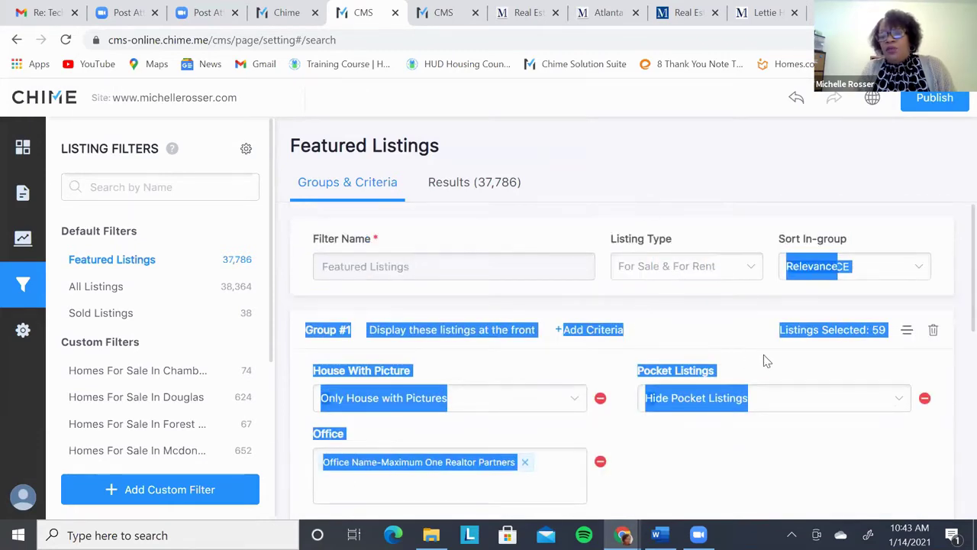
{"action": "left_click", "coordinate": [815, 379]}
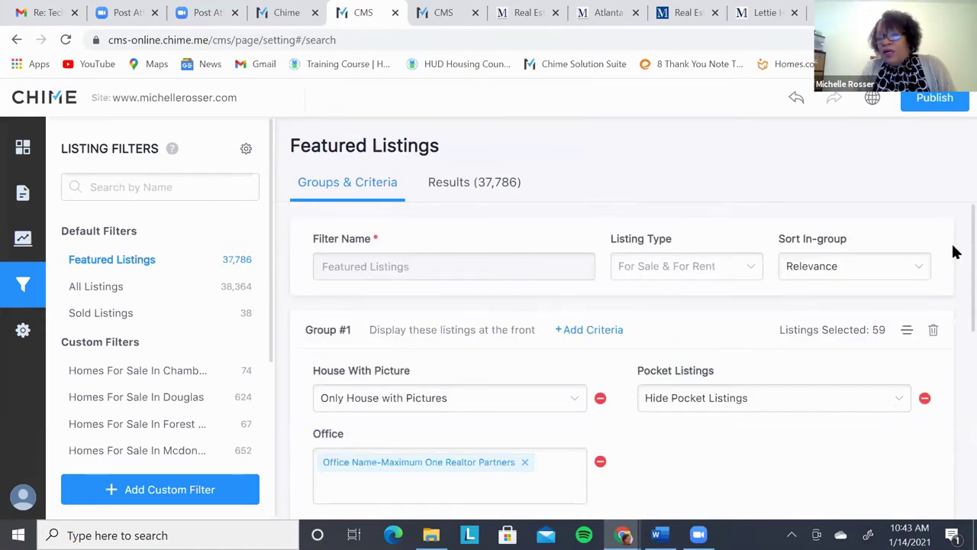
{"action": "scroll", "coordinate": [954, 305], "scroll_direction": "down", "scroll_amount": 2}
{"action": "scroll", "coordinate": [954, 305], "scroll_direction": "down", "scroll_amount": 2}
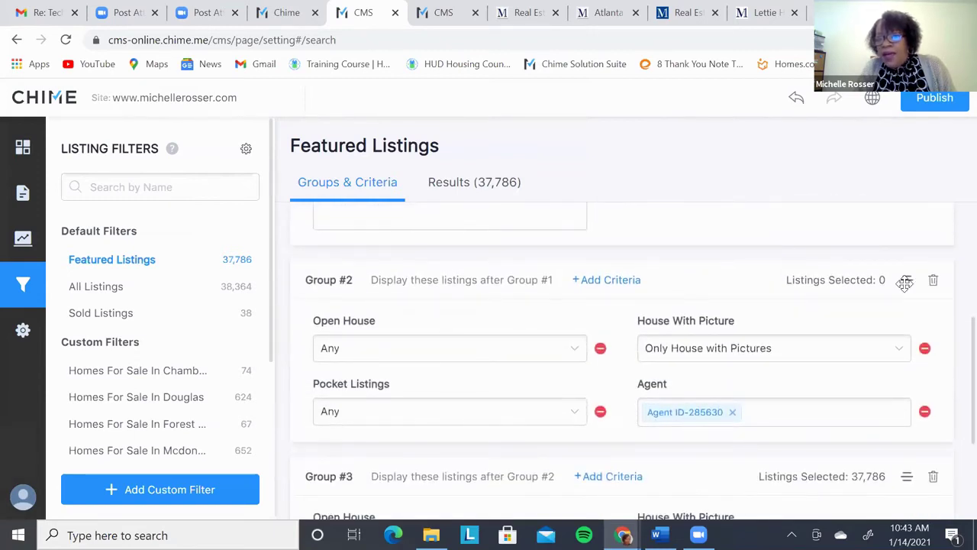
{"action": "left_click_drag", "start_coordinate": [895, 253], "coordinate": [905, 191]}
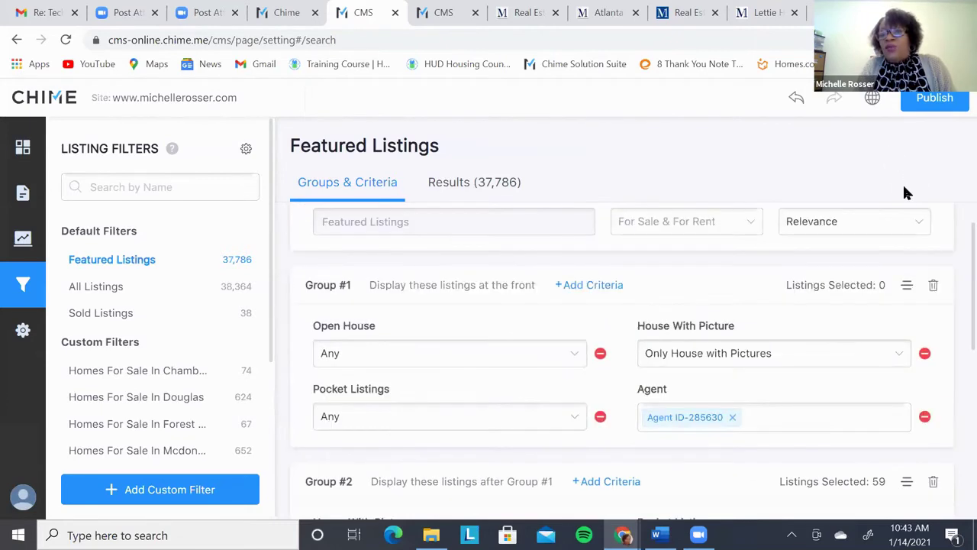
Step: Review the order and criteria of Groups #1 to #3 in the Featured Listings filter
{"action": "scroll", "coordinate": [954, 290], "scroll_direction": "down", "scroll_amount": 3}
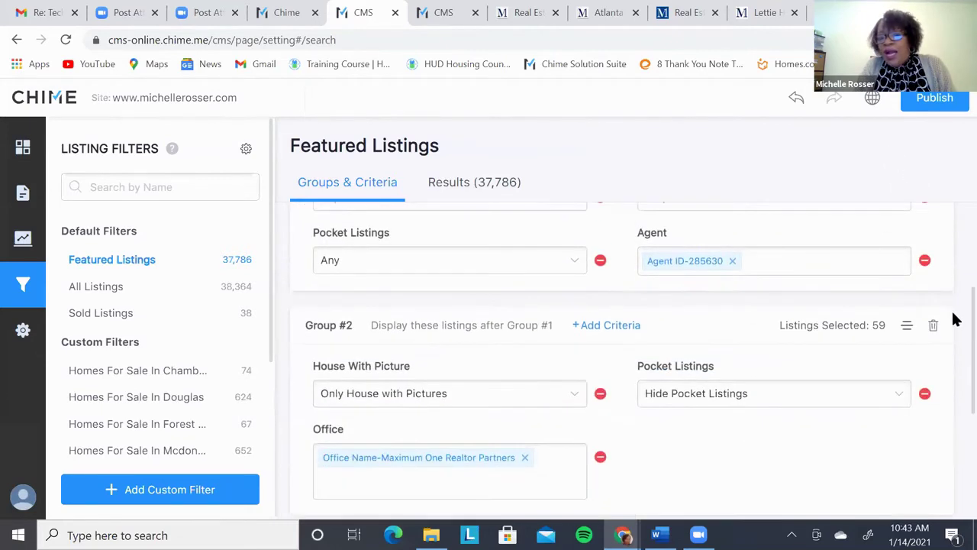
{"action": "scroll", "coordinate": [953, 290], "scroll_direction": "up", "scroll_amount": 3}
{"action": "scroll", "coordinate": [953, 229], "scroll_direction": "down", "scroll_amount": 2}
{"action": "scroll", "coordinate": [954, 305], "scroll_direction": "down", "scroll_amount": 3}
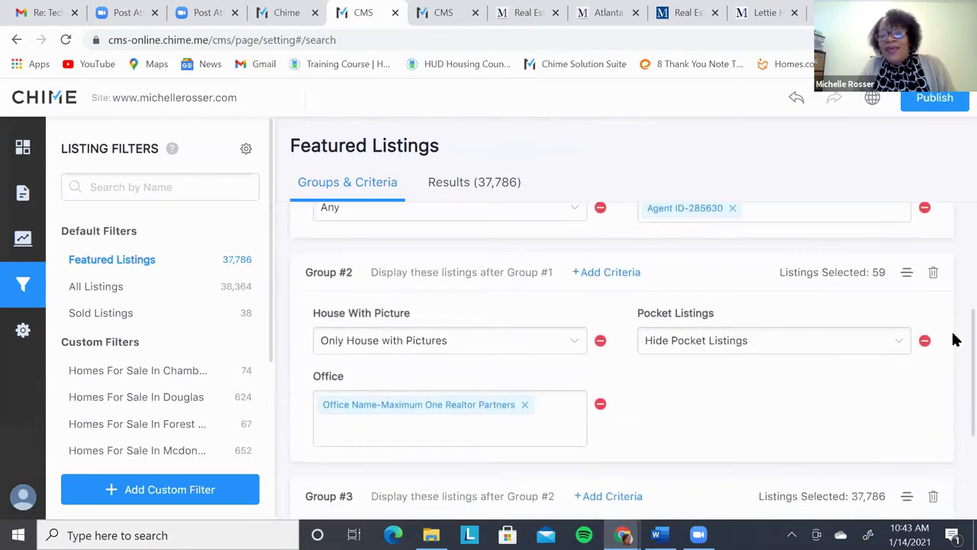
{"action": "scroll", "coordinate": [954, 289], "scroll_direction": "up", "scroll_amount": 3}
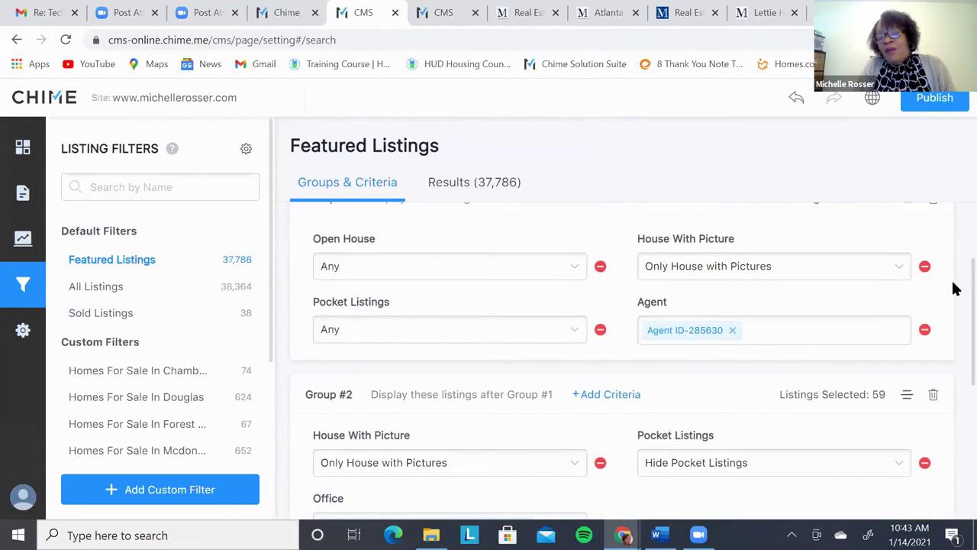
{"action": "scroll", "coordinate": [953, 288], "scroll_direction": "down", "scroll_amount": 3}
{"action": "scroll", "coordinate": [953, 336], "scroll_direction": "up", "scroll_amount": 1}
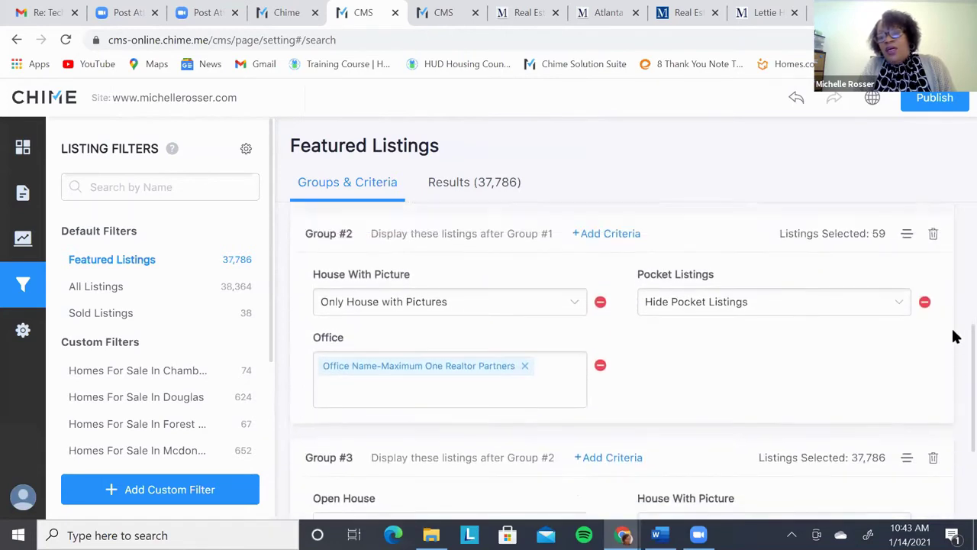
{"action": "scroll", "coordinate": [954, 320], "scroll_direction": "up", "scroll_amount": 2}
{"action": "scroll", "coordinate": [954, 320], "scroll_direction": "down", "scroll_amount": 2}
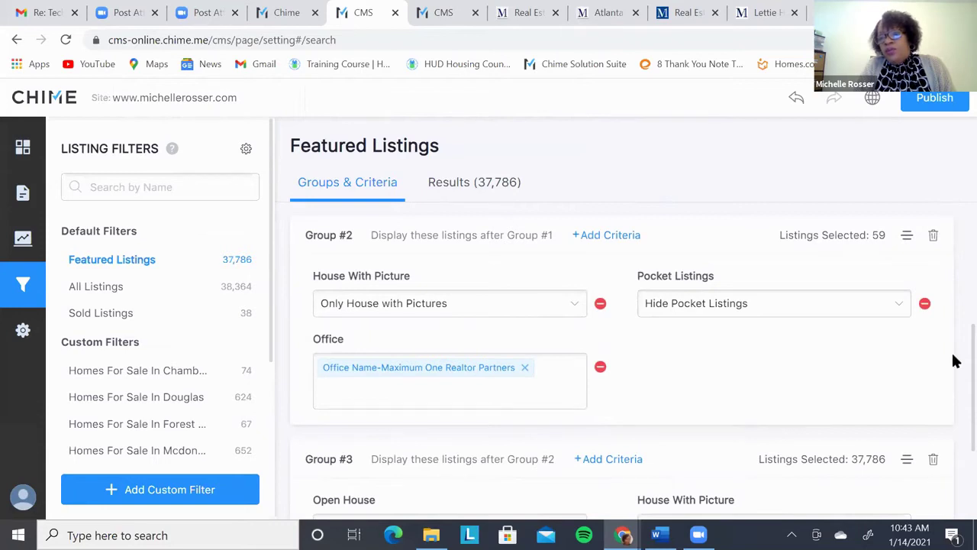
{"action": "scroll", "coordinate": [953, 374], "scroll_direction": "down", "scroll_amount": 2}
{"action": "scroll", "coordinate": [954, 428], "scroll_direction": "down", "scroll_amount": 1}
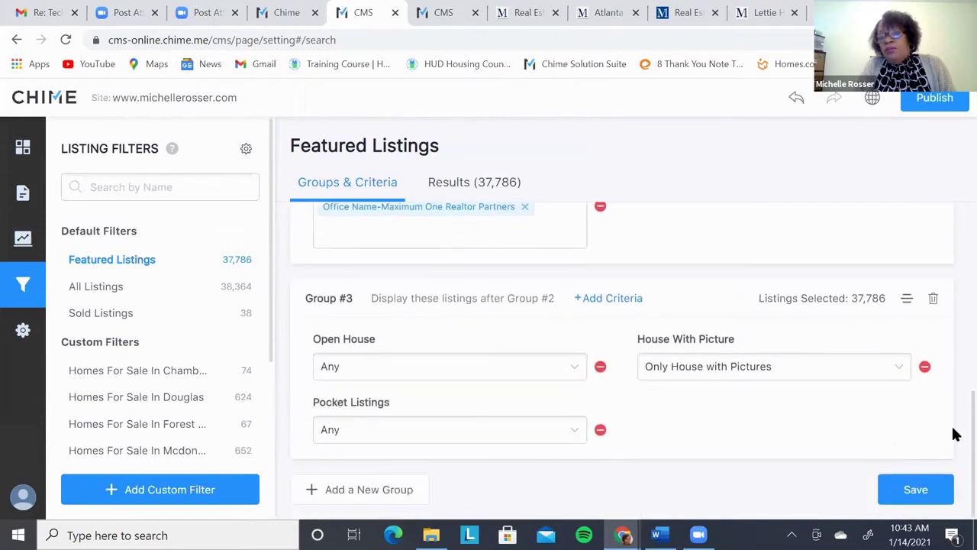
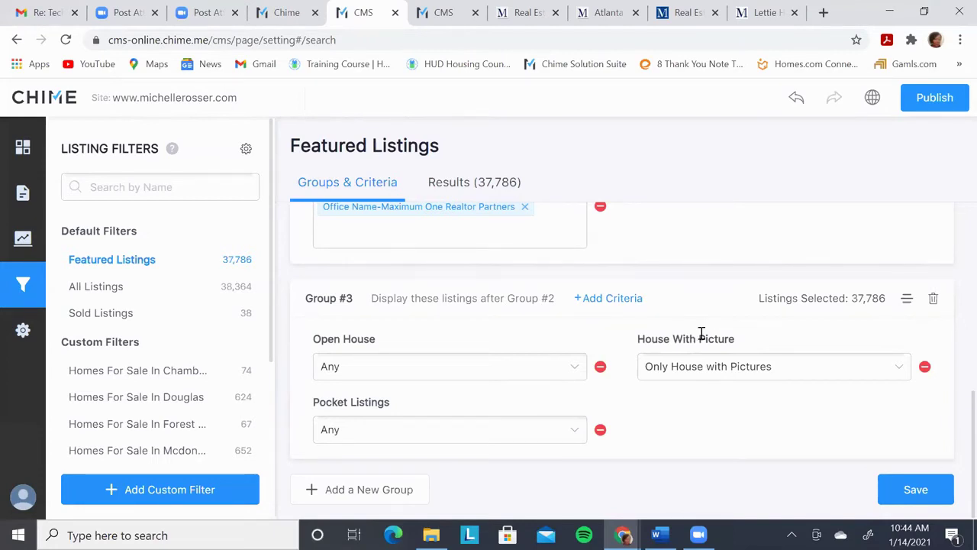
{"action": "scroll", "coordinate": [702, 333], "scroll_direction": "up", "scroll_amount": 3}
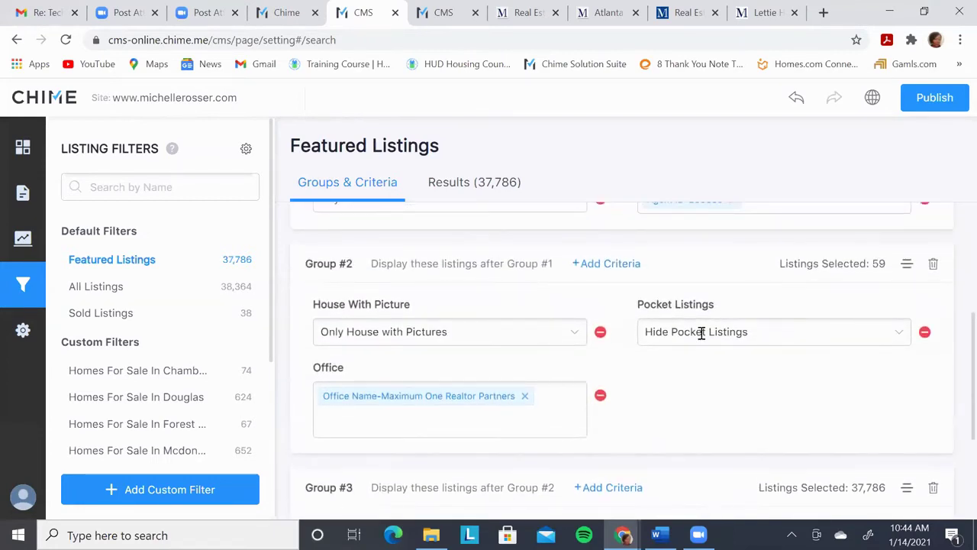
{"action": "scroll", "coordinate": [702, 333], "scroll_direction": "down", "scroll_amount": 1}
{"action": "scroll", "coordinate": [701, 334], "scroll_direction": "down", "scroll_amount": 1}
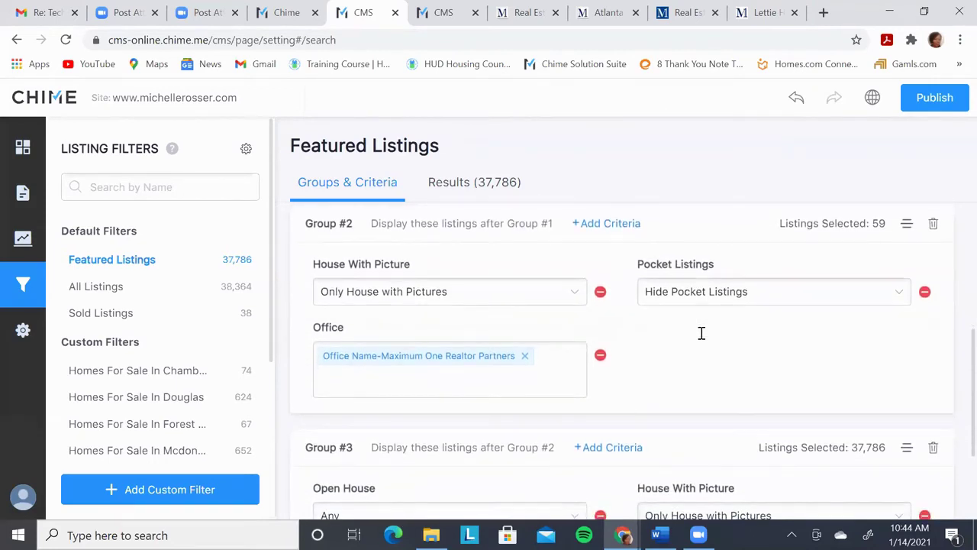
Step: Examine the Featured Listings filter's name and general settings along with the criteria of its three listing groups
{"action": "scroll", "coordinate": [701, 334], "scroll_direction": "up", "scroll_amount": 3}
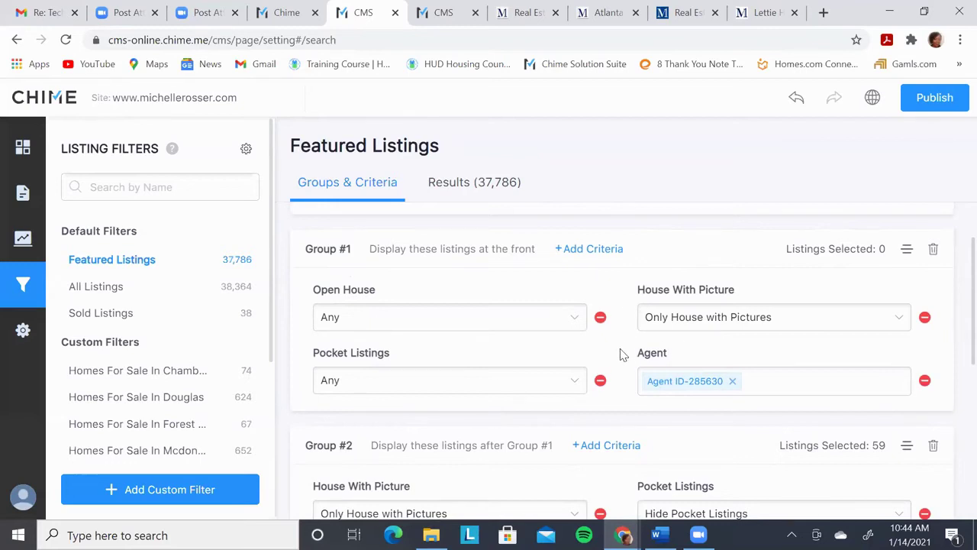
{"action": "scroll", "coordinate": [620, 373], "scroll_direction": "up", "scroll_amount": 1}
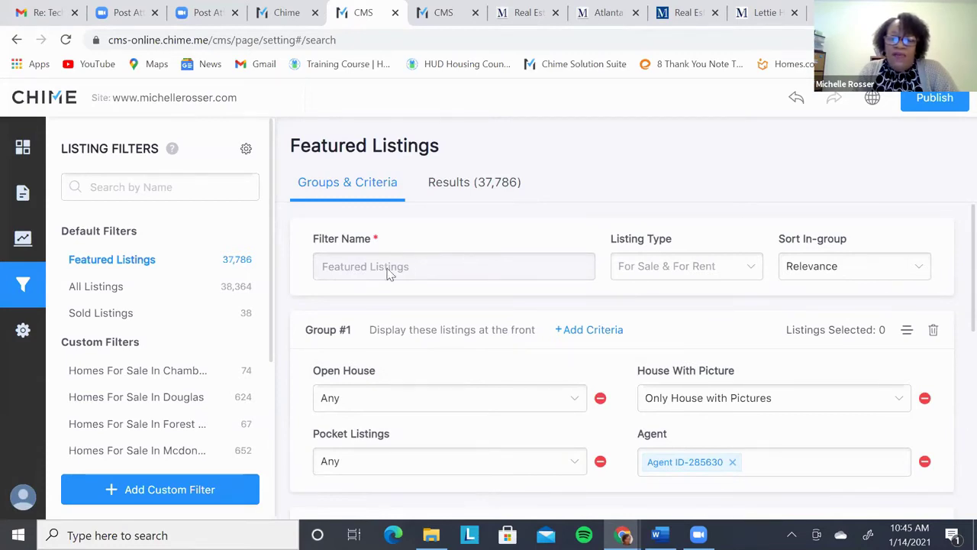
{"action": "double_click", "coordinate": [468, 261]}
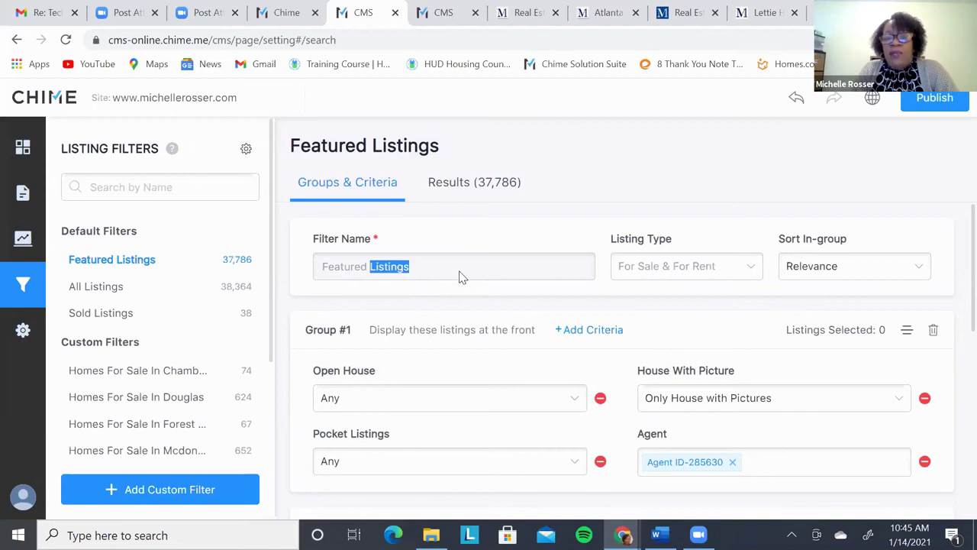
{"action": "left_click", "coordinate": [461, 276]}
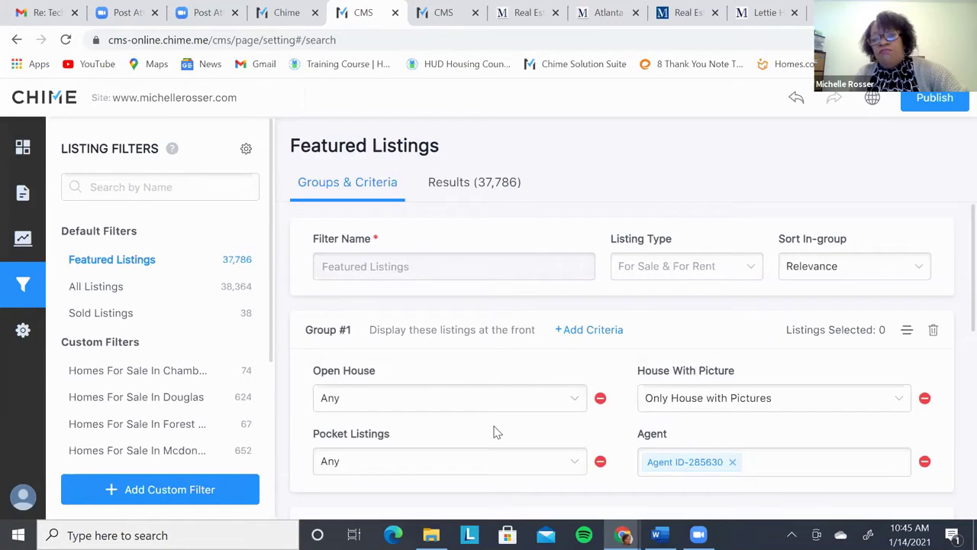
{"action": "scroll", "coordinate": [494, 432], "scroll_direction": "down", "scroll_amount": 4}
{"action": "scroll", "coordinate": [494, 432], "scroll_direction": "down", "scroll_amount": 2}
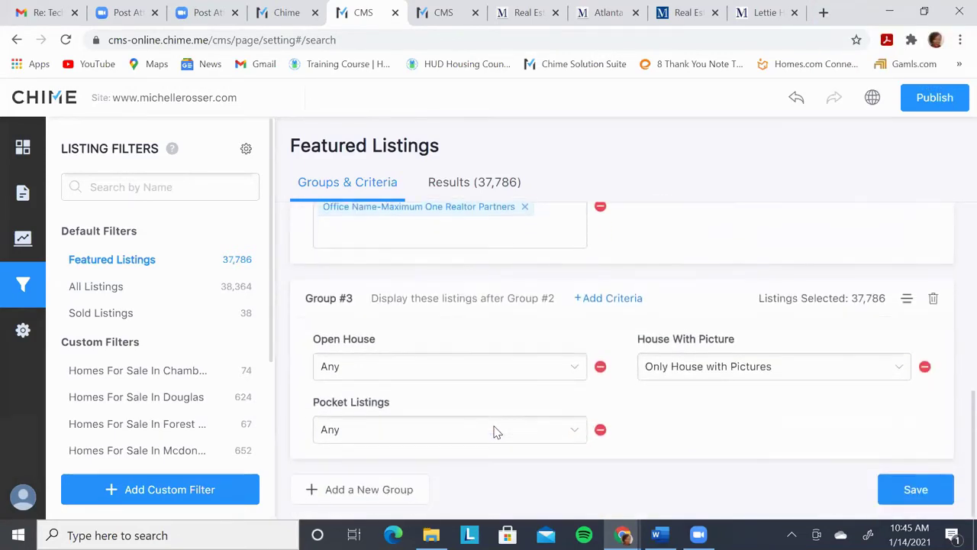
{"action": "scroll", "coordinate": [494, 431], "scroll_direction": "up", "scroll_amount": 5}
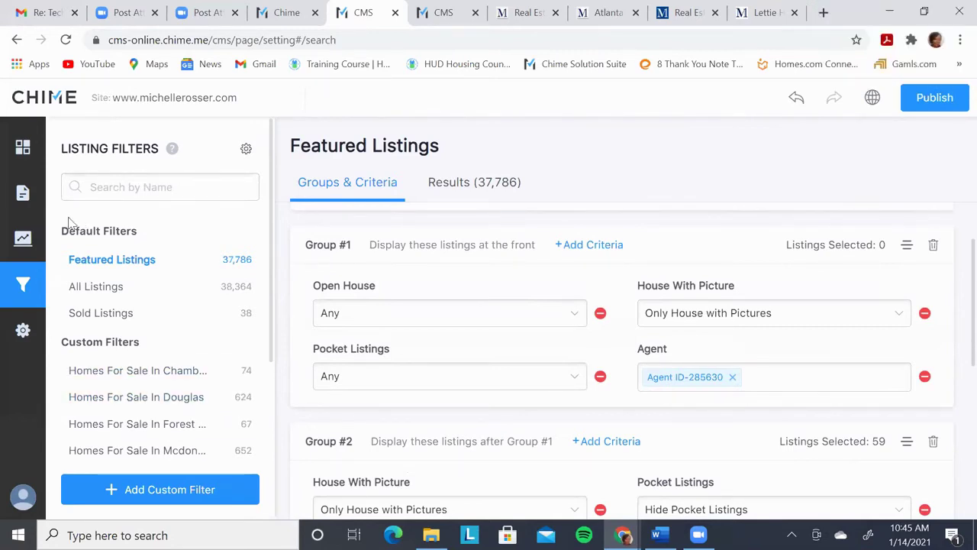
Step: Try to reopen the listing filters section, first declining and on the second attempt agreeing to discard unsaved changes
{"action": "left_click", "coordinate": [23, 286]}
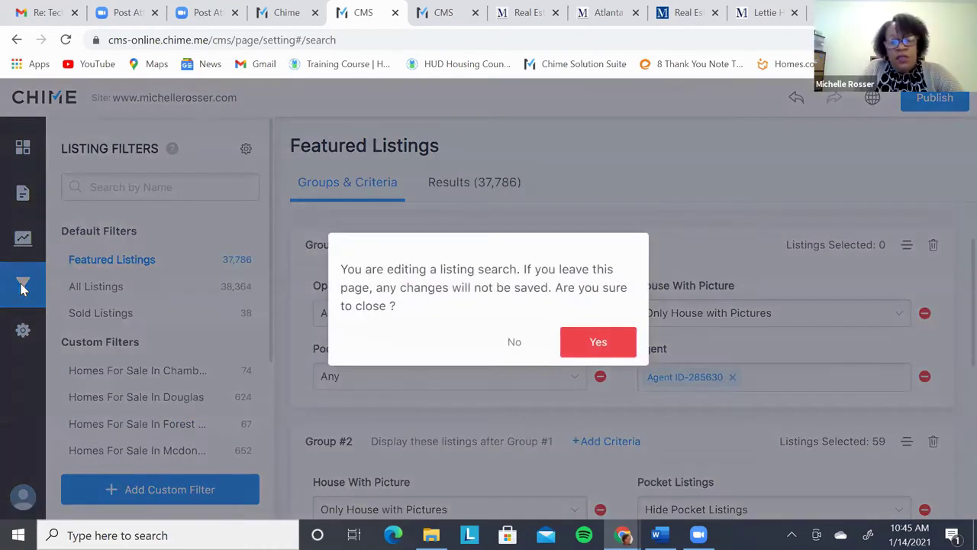
{"action": "left_click", "coordinate": [526, 345]}
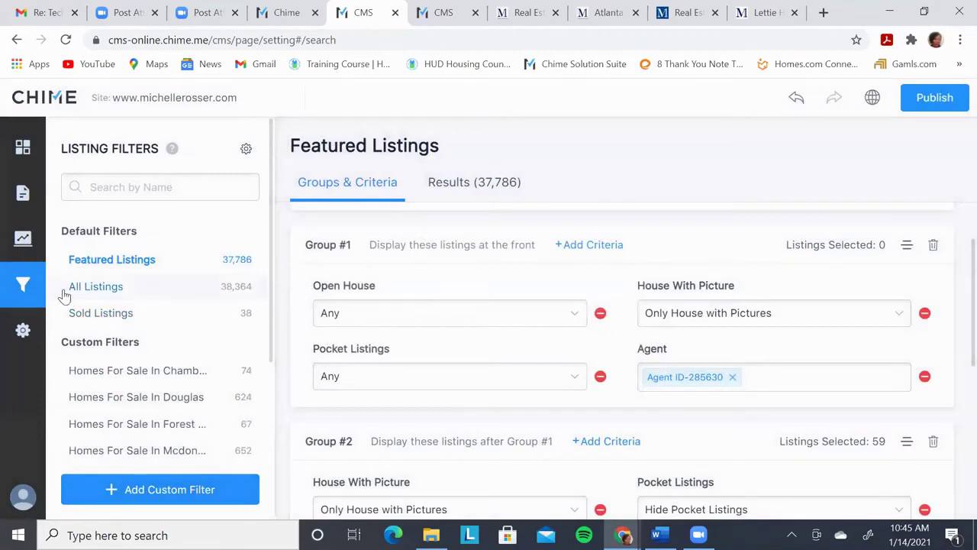
{"action": "left_click", "coordinate": [22, 291]}
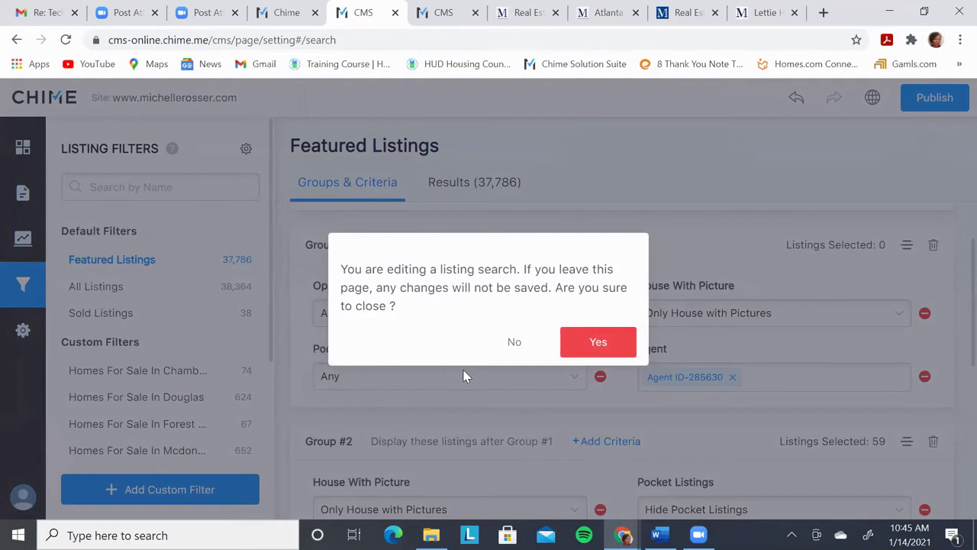
{"action": "left_click", "coordinate": [600, 344]}
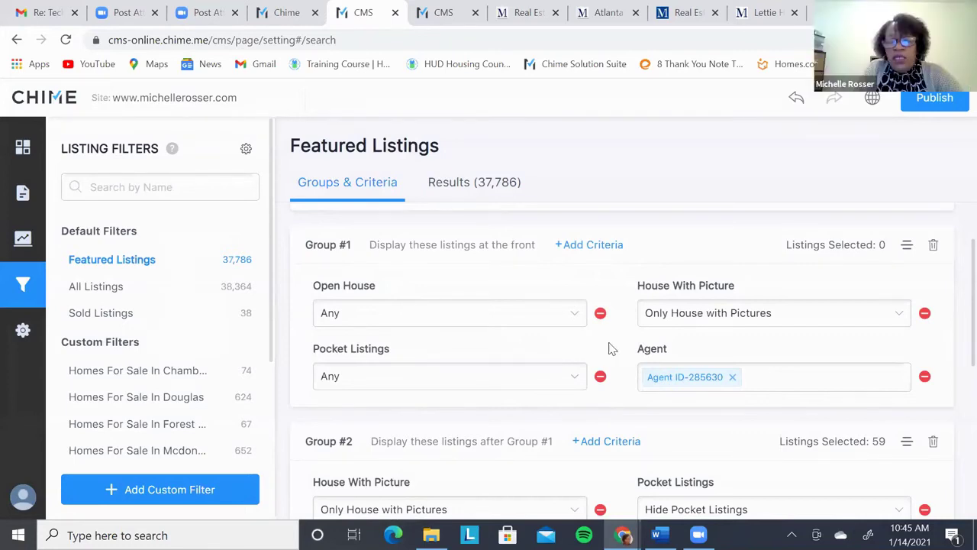
Step: Add an empty Office criterion to Group #1 of the Featured Listings filter and remove it again
{"action": "scroll", "coordinate": [650, 267], "scroll_direction": "up", "scroll_amount": 2}
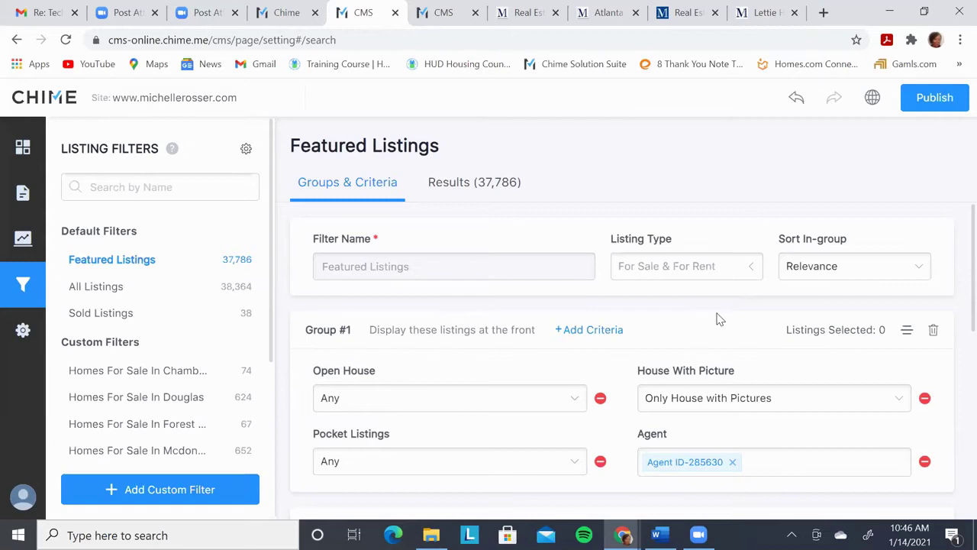
{"action": "scroll", "coordinate": [718, 319], "scroll_direction": "down", "scroll_amount": 3}
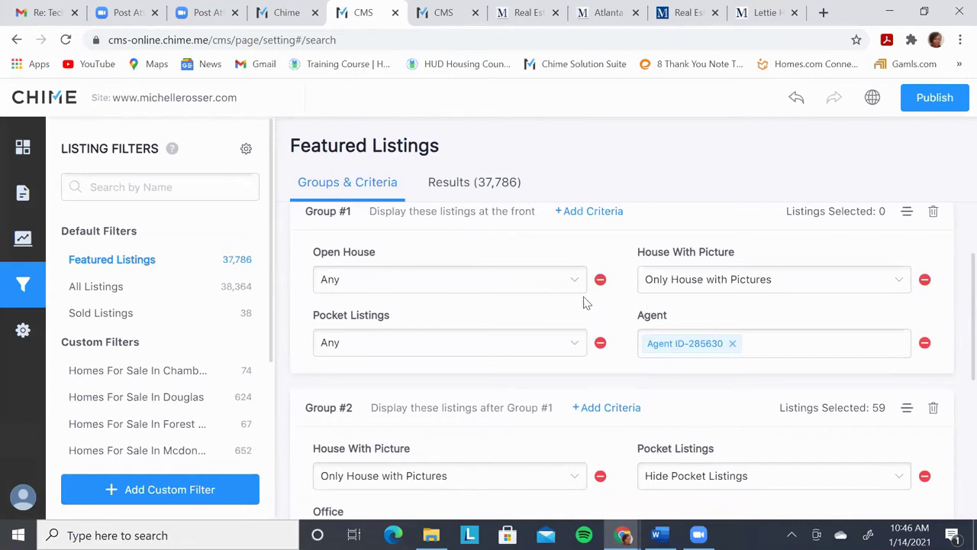
{"action": "left_click", "coordinate": [577, 214]}
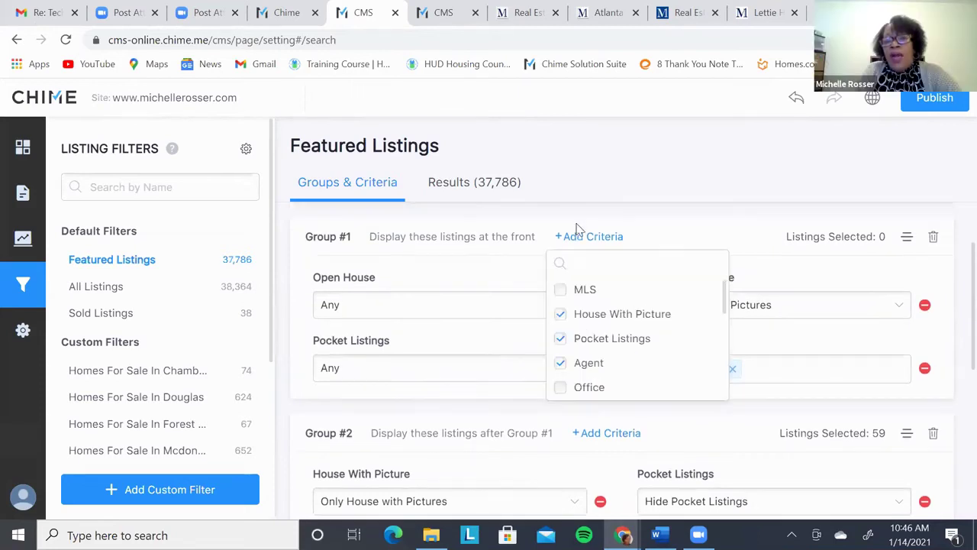
{"action": "left_click", "coordinate": [560, 387]}
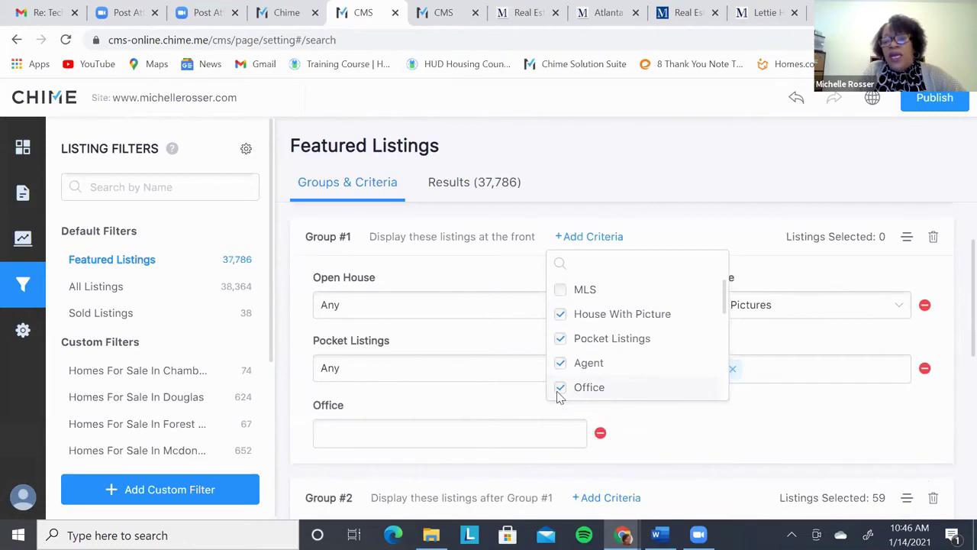
{"action": "left_click", "coordinate": [661, 239]}
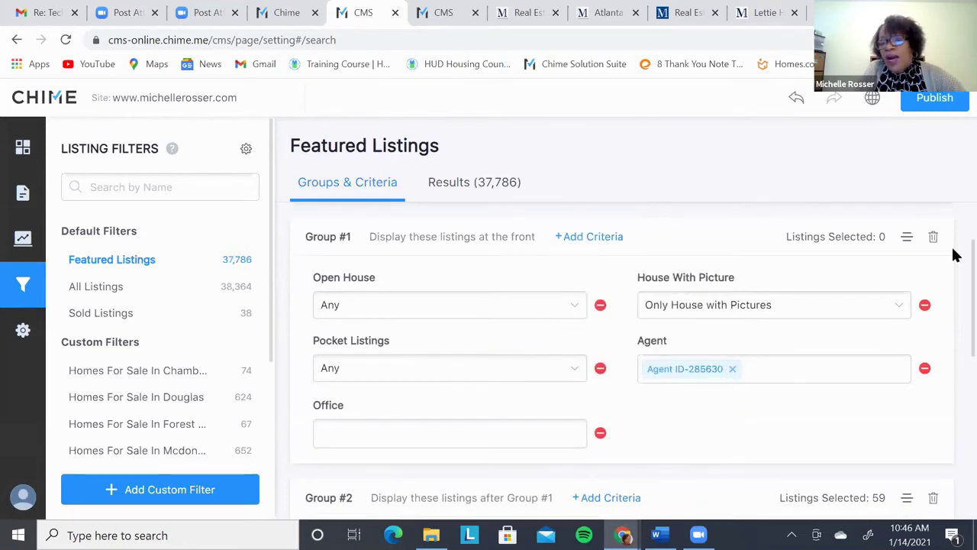
{"action": "scroll", "coordinate": [953, 284], "scroll_direction": "down", "scroll_amount": 2}
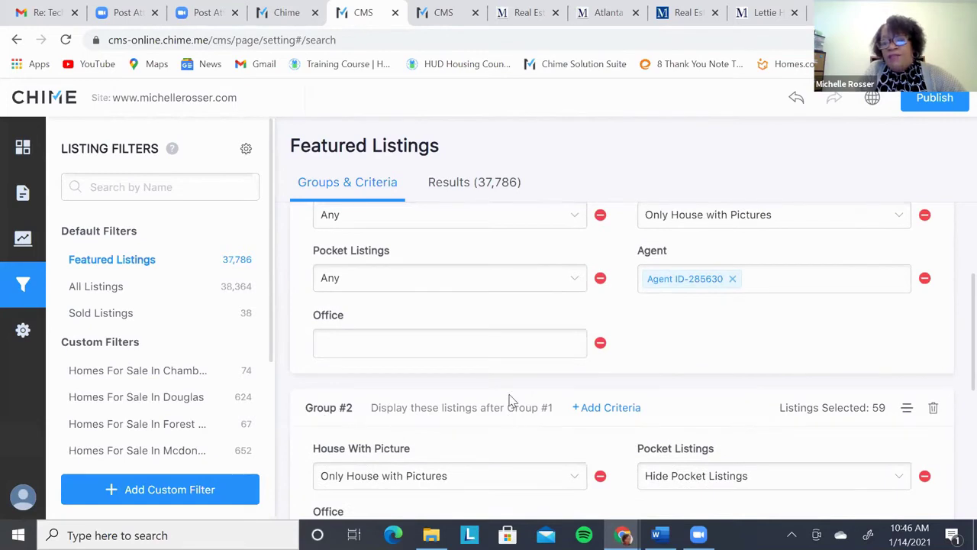
{"action": "left_click", "coordinate": [600, 345]}
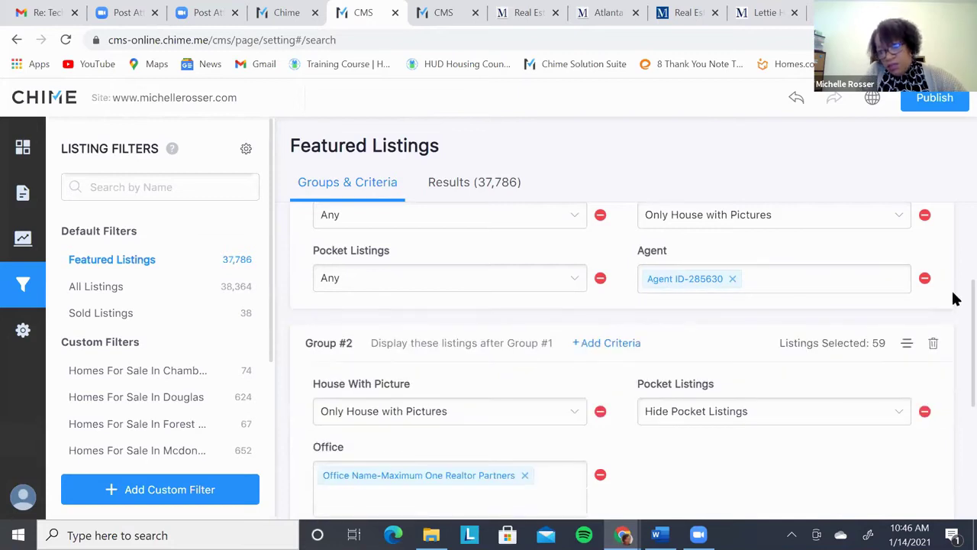
Step: Clear the Office criterion of Group #2 and set it to the office name Maximum One Realtor Partners
{"action": "scroll", "coordinate": [954, 300], "scroll_direction": "down", "scroll_amount": 1}
{"action": "scroll", "coordinate": [953, 331], "scroll_direction": "down", "scroll_amount": 1}
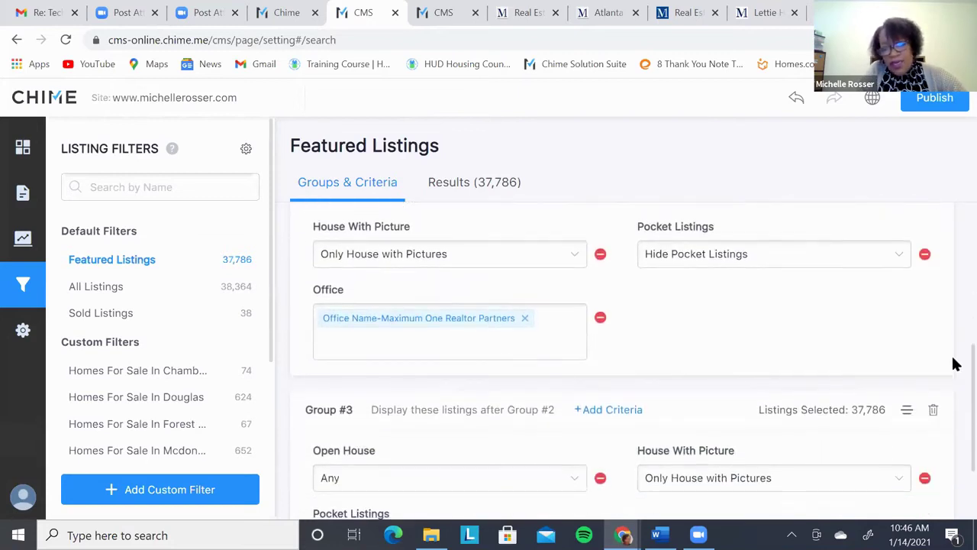
{"action": "left_click", "coordinate": [525, 318]}
{"action": "left_click", "coordinate": [510, 315]}
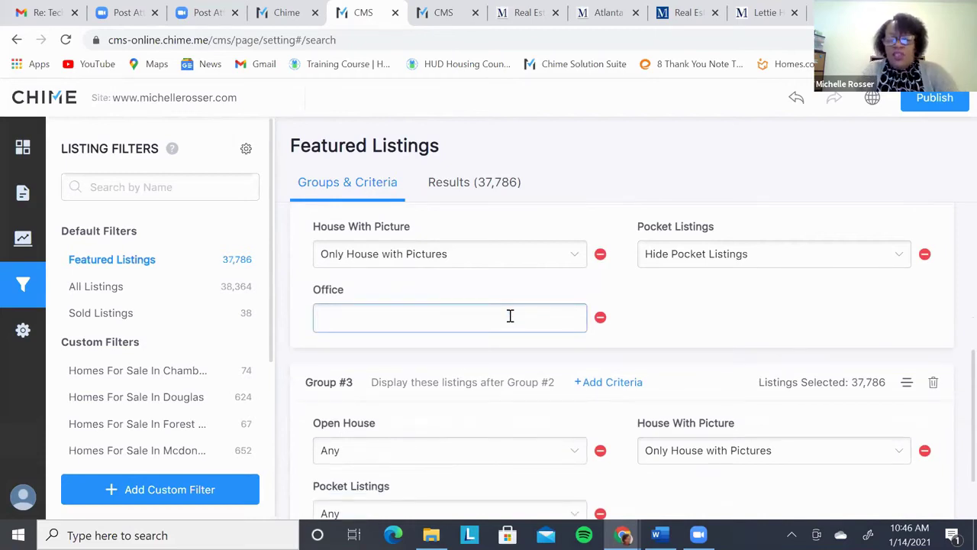
{"action": "type", "text": "maximum"}
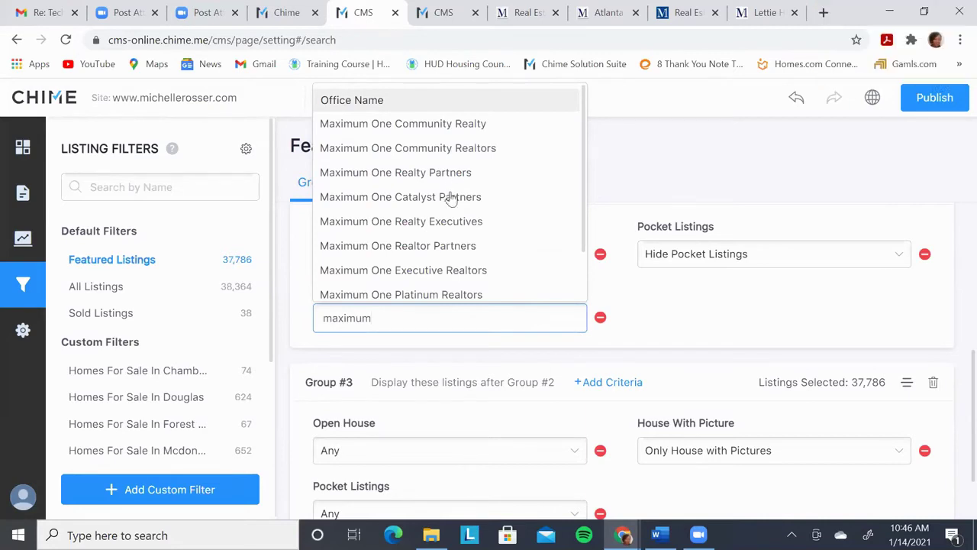
{"action": "left_click", "coordinate": [443, 248]}
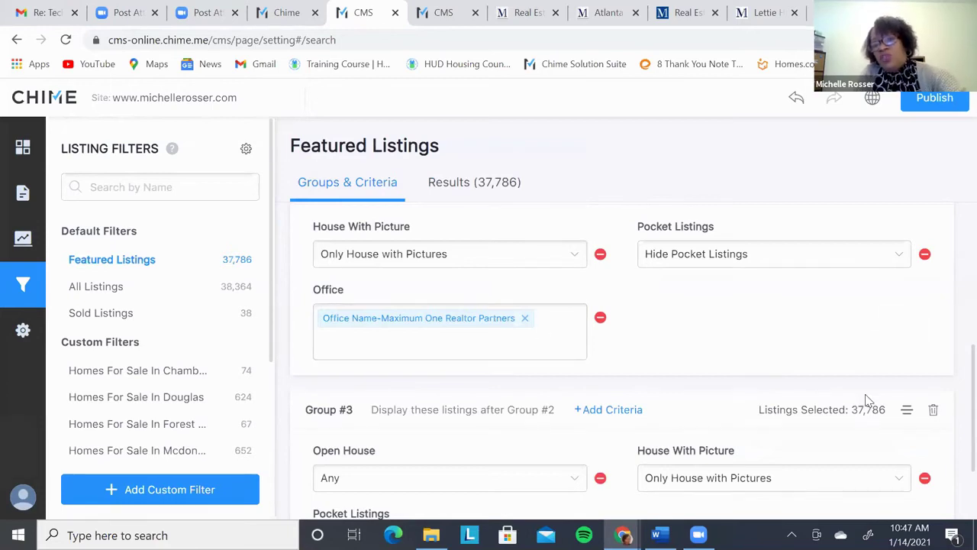
Step: Leave the Featured Listings filter without saving its changes and open the website's settings
{"action": "scroll", "coordinate": [866, 399], "scroll_direction": "down", "scroll_amount": 2}
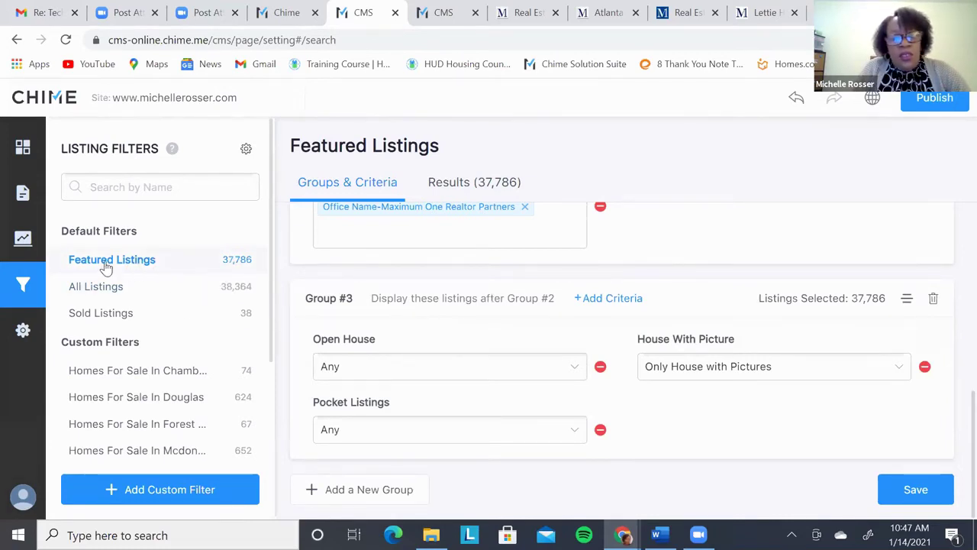
{"action": "left_click", "coordinate": [26, 292]}
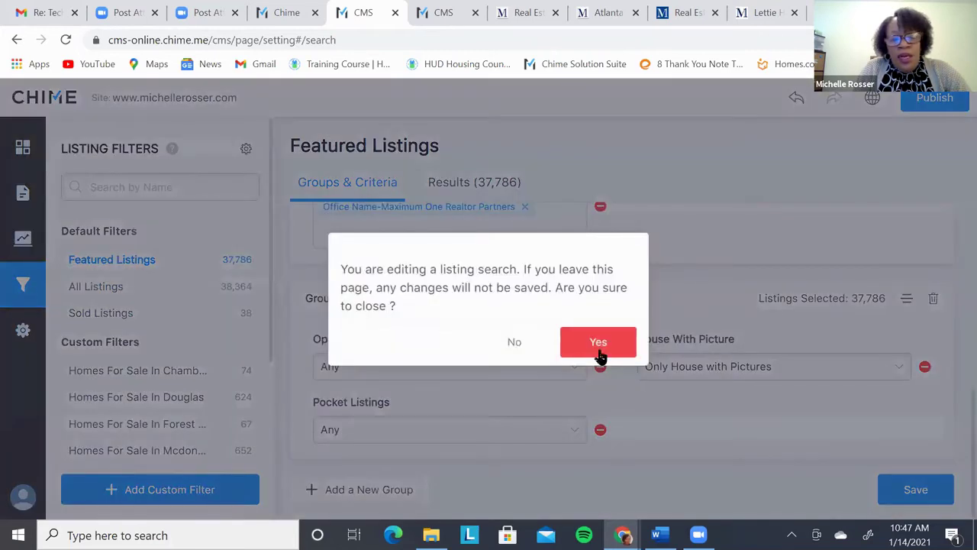
{"action": "left_click", "coordinate": [609, 352]}
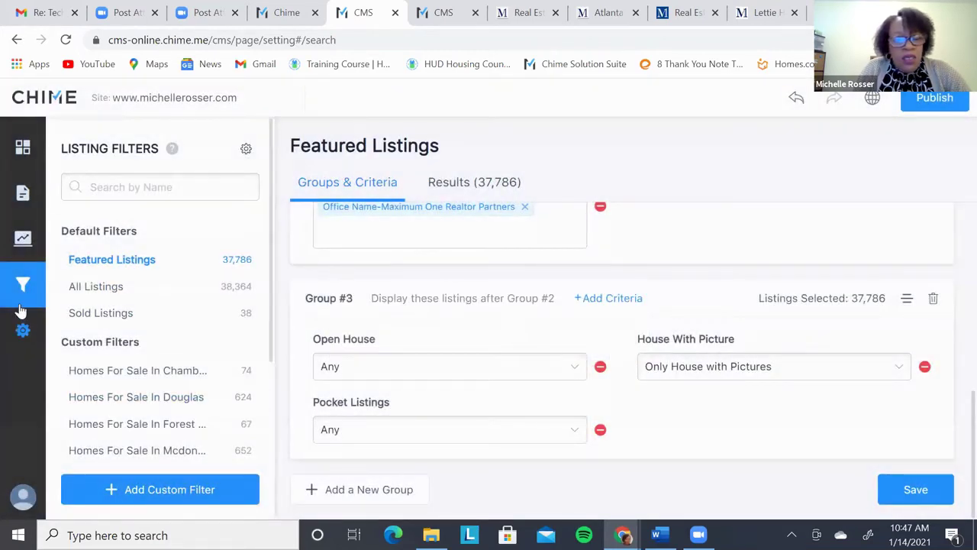
{"action": "left_click_drag", "start_coordinate": [271, 292], "coordinate": [273, 395]}
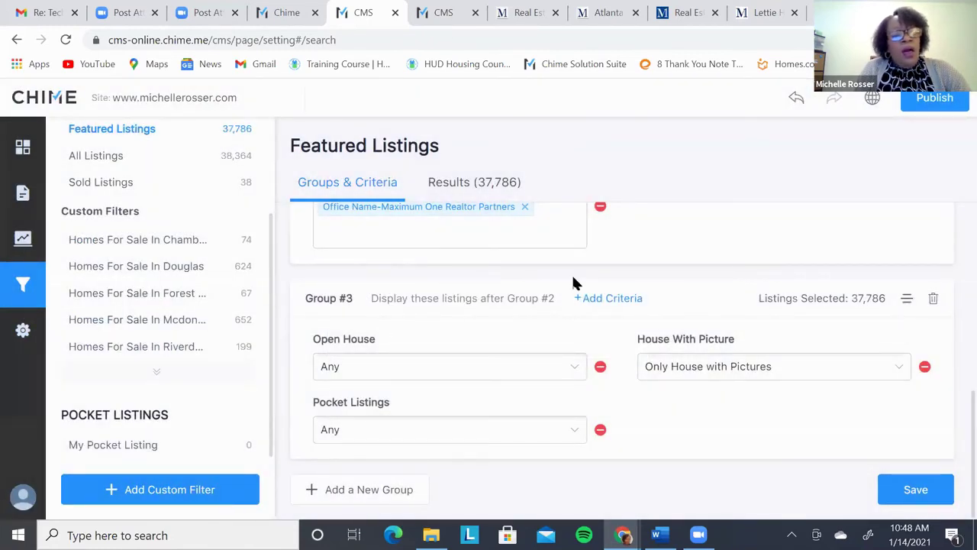
{"action": "left_click", "coordinate": [25, 334]}
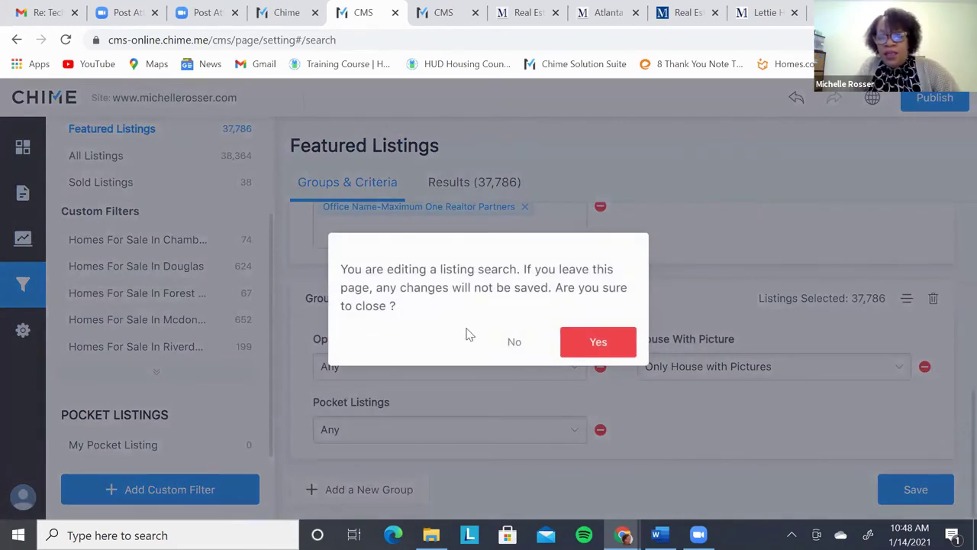
{"action": "left_click", "coordinate": [612, 353]}
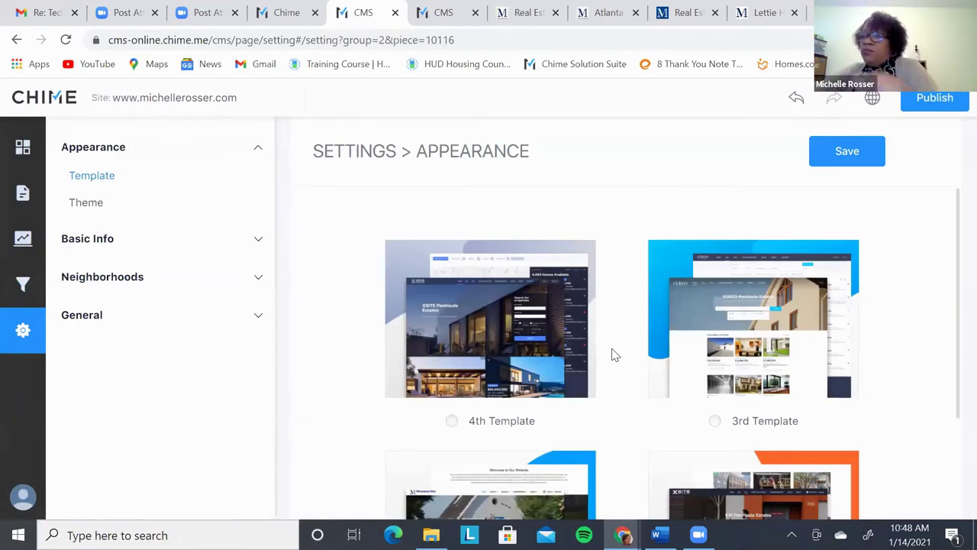
Step: Look through the available website templates and the theme color options in the Appearance settings
{"action": "mouse_move", "coordinate": [492, 296]}
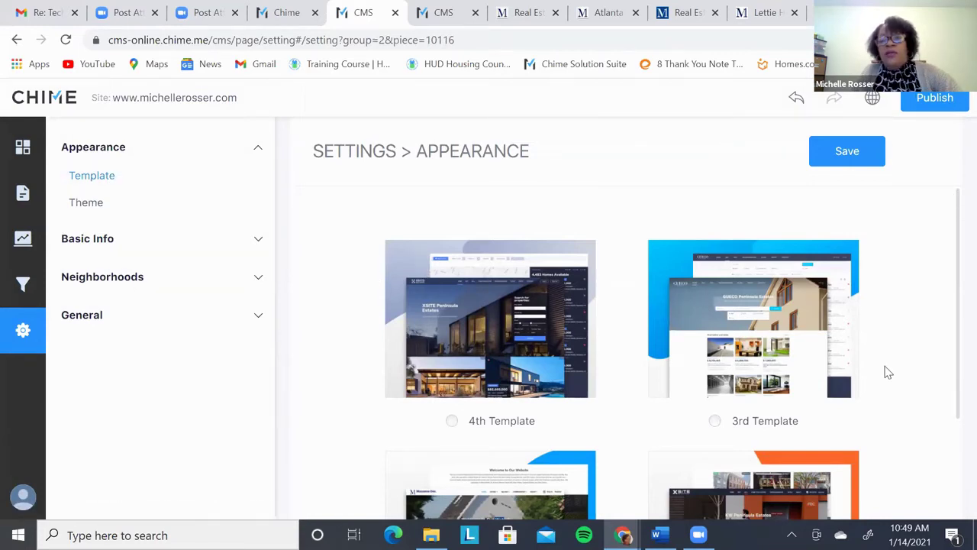
{"action": "scroll", "coordinate": [888, 368], "scroll_direction": "down", "scroll_amount": 3}
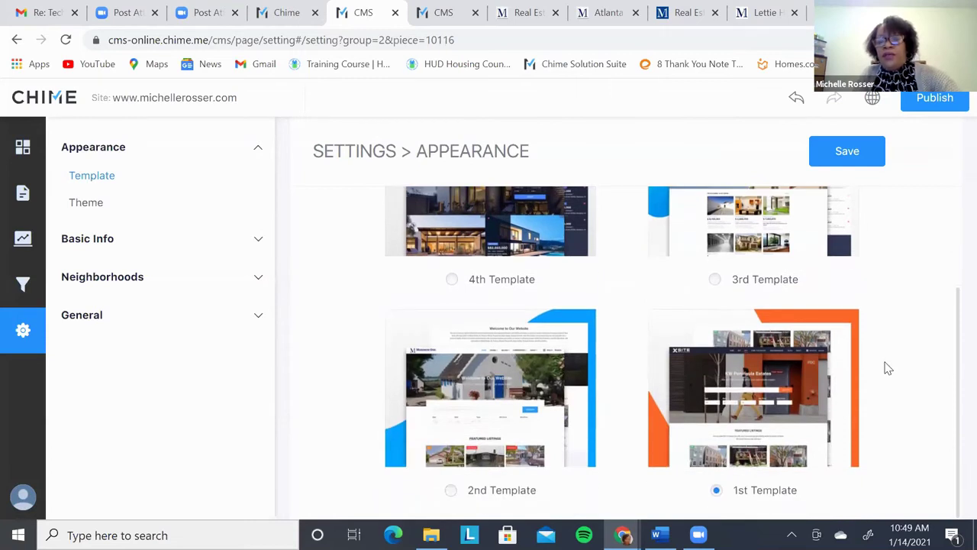
{"action": "scroll", "coordinate": [888, 368], "scroll_direction": "up", "scroll_amount": 2}
{"action": "mouse_move", "coordinate": [855, 343]}
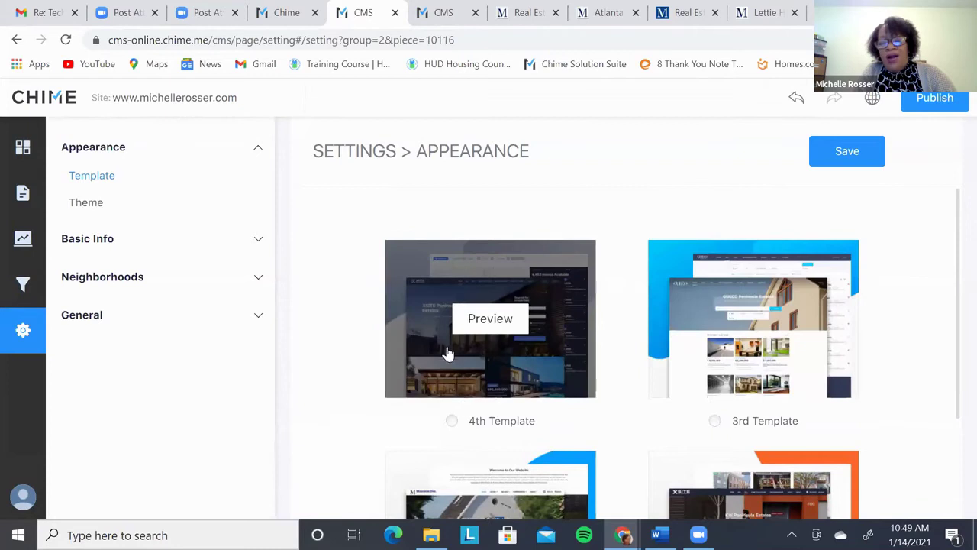
{"action": "mouse_move", "coordinate": [414, 386]}
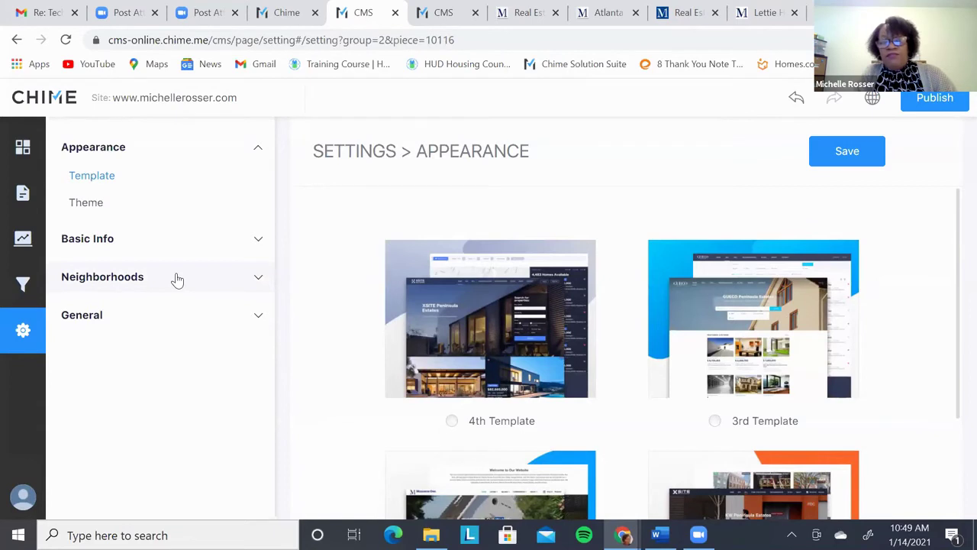
{"action": "left_click", "coordinate": [84, 205]}
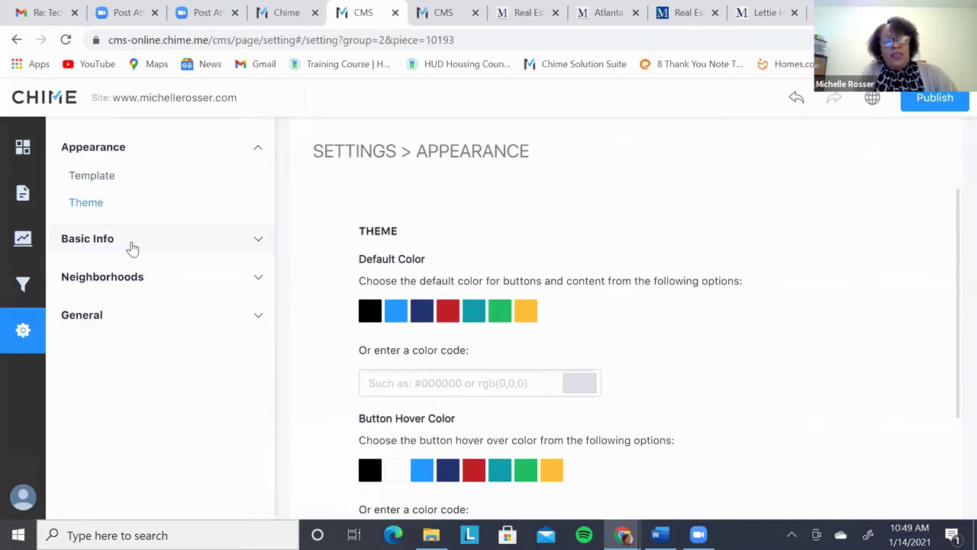
Step: View the Favicon and Company settings in the website's Basic Info section
{"action": "left_click", "coordinate": [257, 241]}
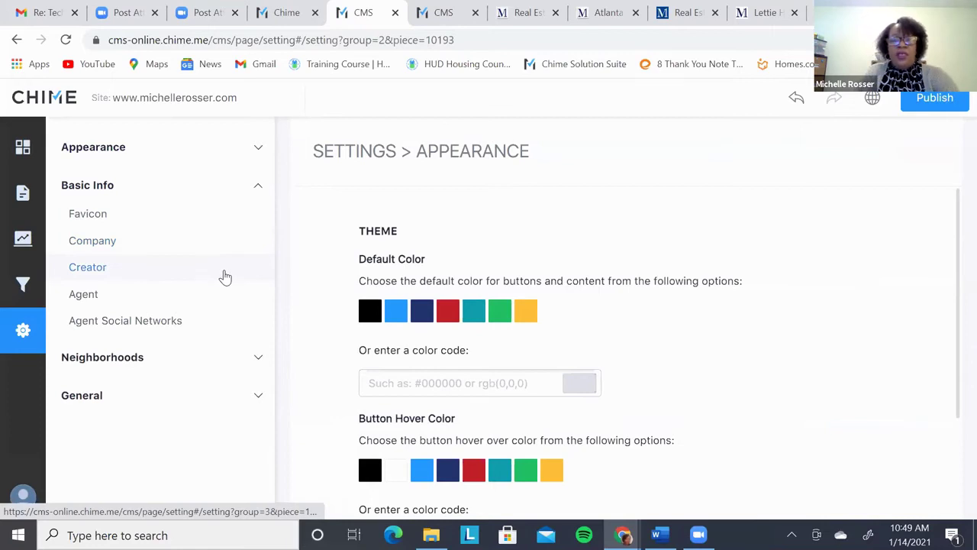
{"action": "left_click", "coordinate": [104, 219]}
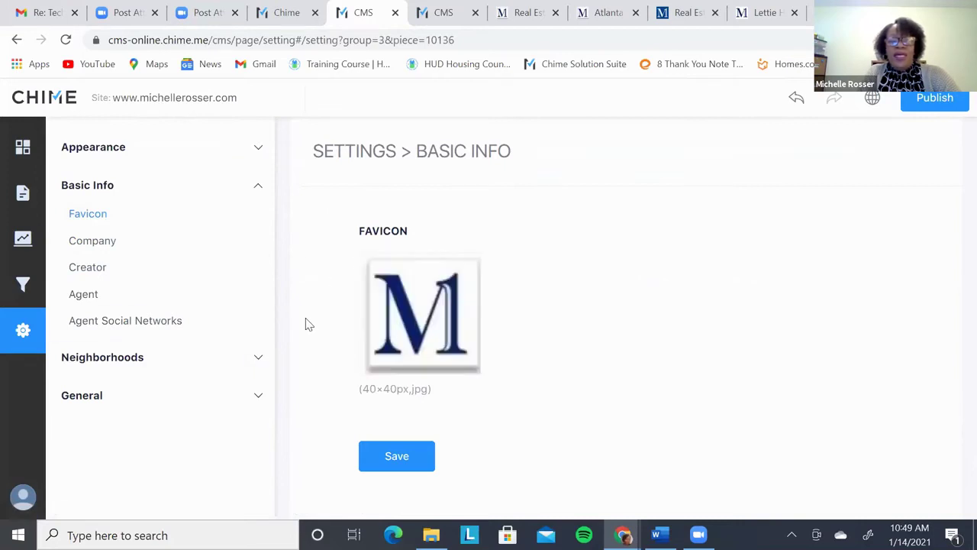
{"action": "left_click", "coordinate": [178, 252]}
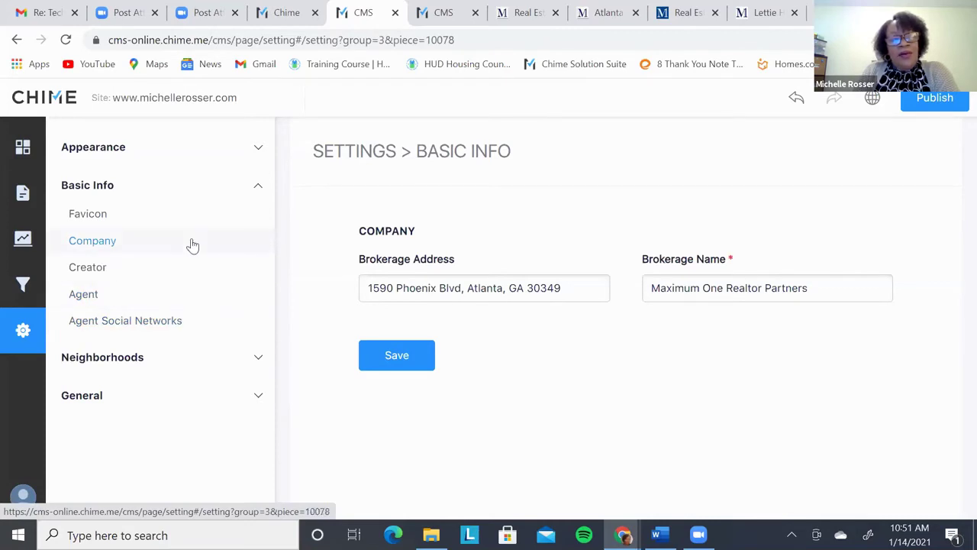
Step: Open the Creator settings in Basic Info and review the agent image, name, contact and license fields
{"action": "left_click", "coordinate": [88, 267]}
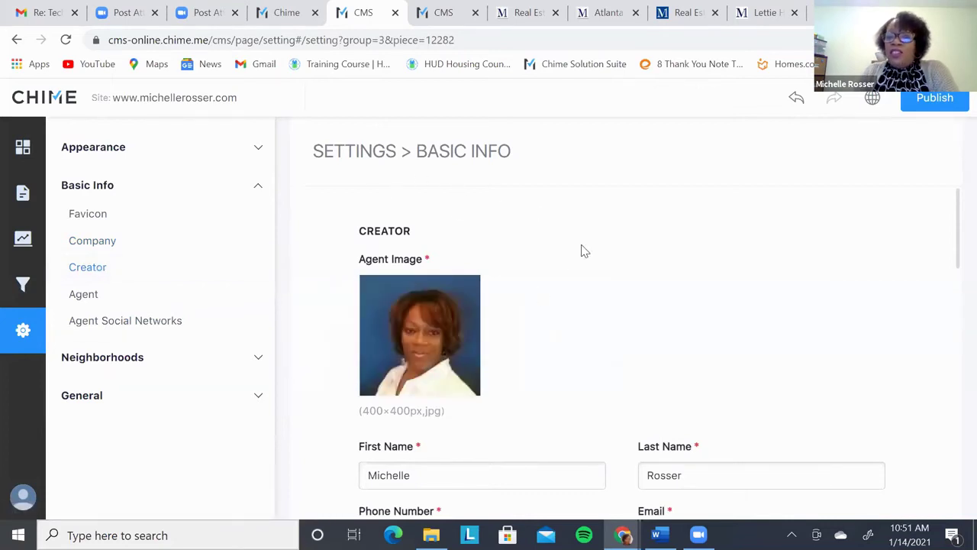
{"action": "mouse_move", "coordinate": [465, 342]}
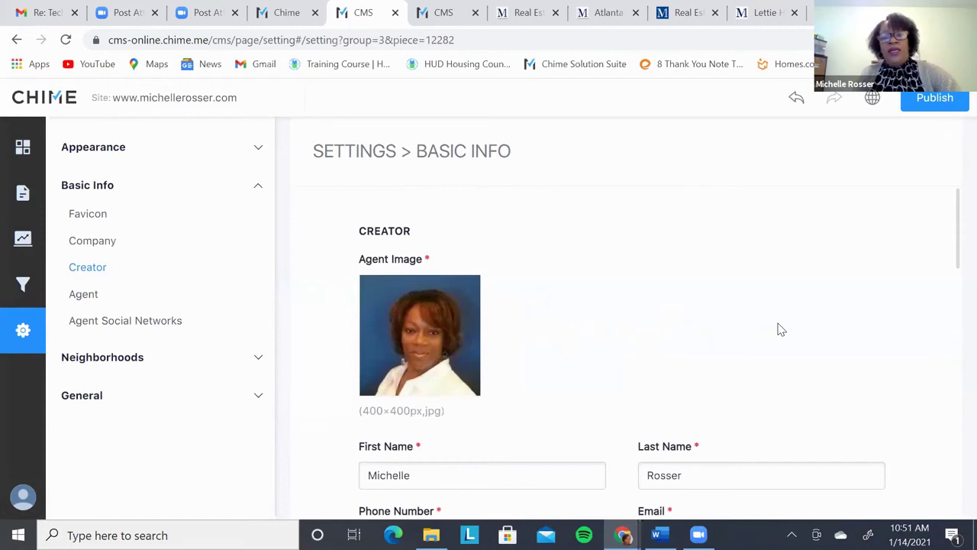
{"action": "scroll", "coordinate": [781, 329], "scroll_direction": "down", "scroll_amount": 1}
{"action": "scroll", "coordinate": [781, 329], "scroll_direction": "up", "scroll_amount": 1}
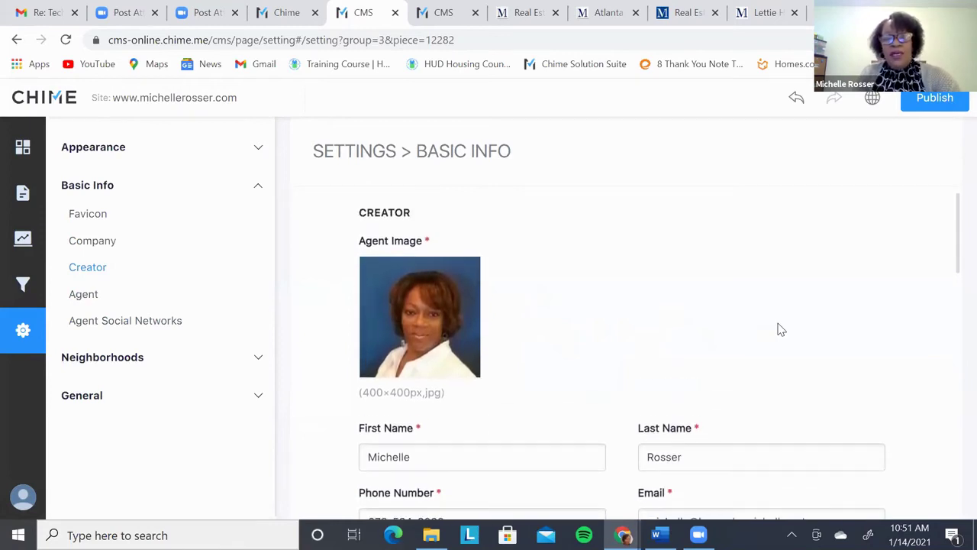
{"action": "scroll", "coordinate": [781, 329], "scroll_direction": "up", "scroll_amount": 1}
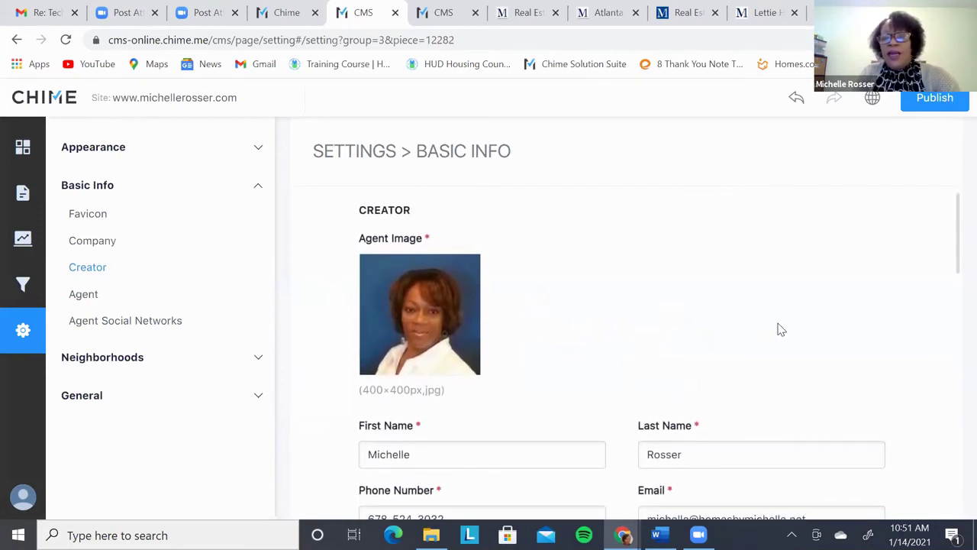
{"action": "scroll", "coordinate": [781, 329], "scroll_direction": "down", "scroll_amount": 1}
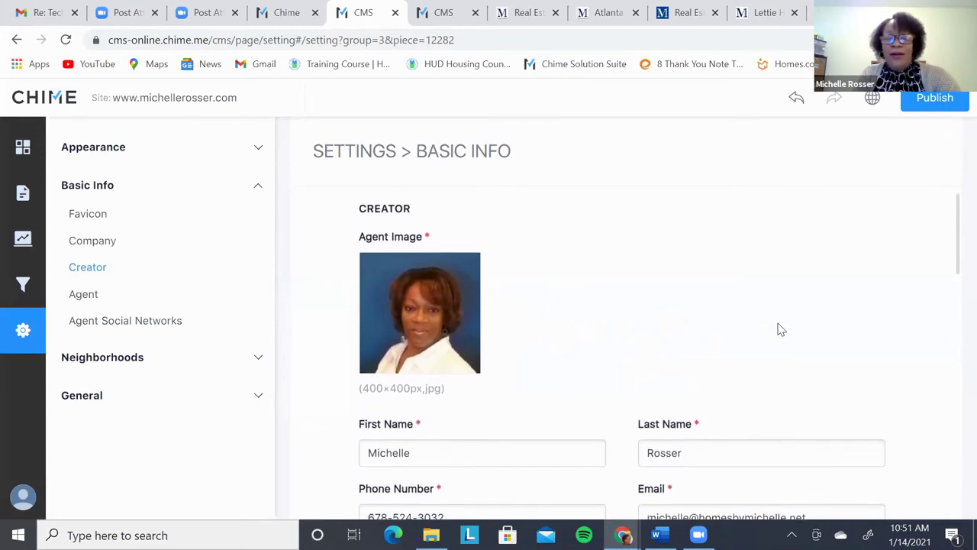
{"action": "scroll", "coordinate": [781, 329], "scroll_direction": "down", "scroll_amount": 1}
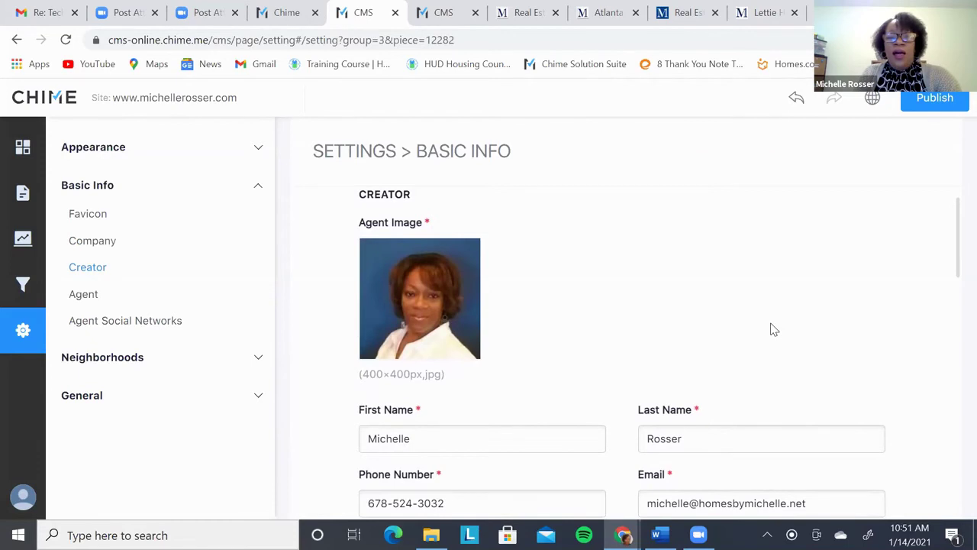
{"action": "scroll", "coordinate": [771, 329], "scroll_direction": "down", "scroll_amount": 3}
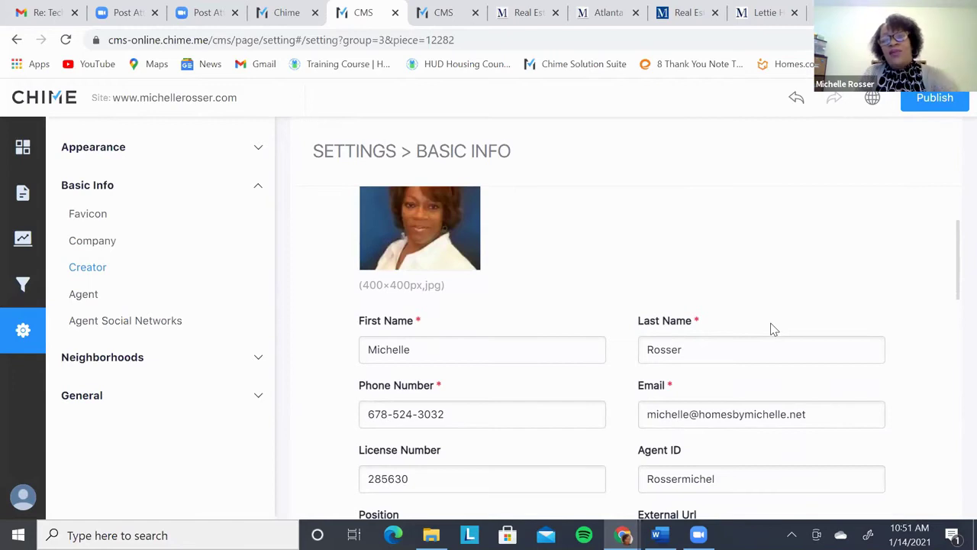
{"action": "mouse_move", "coordinate": [472, 260]}
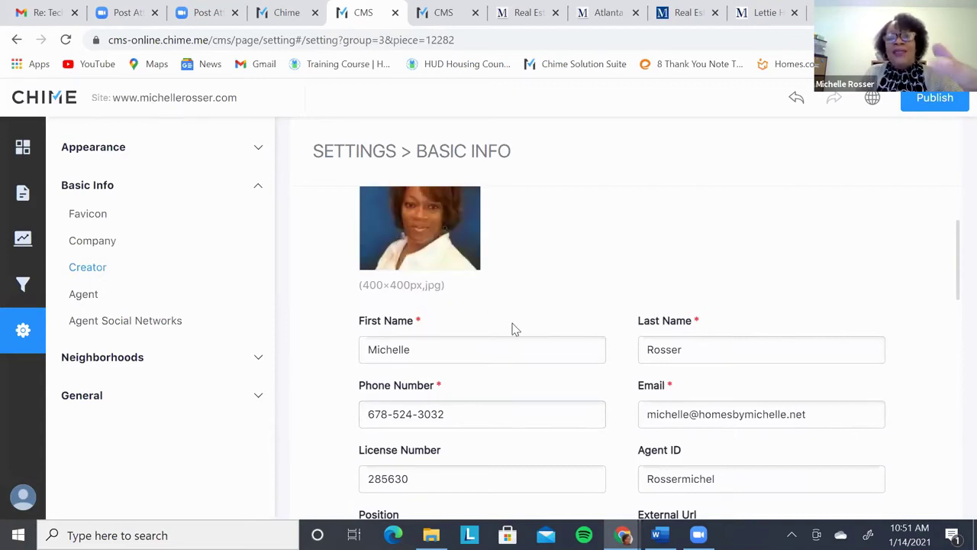
{"action": "scroll", "coordinate": [513, 328], "scroll_direction": "down", "scroll_amount": 1}
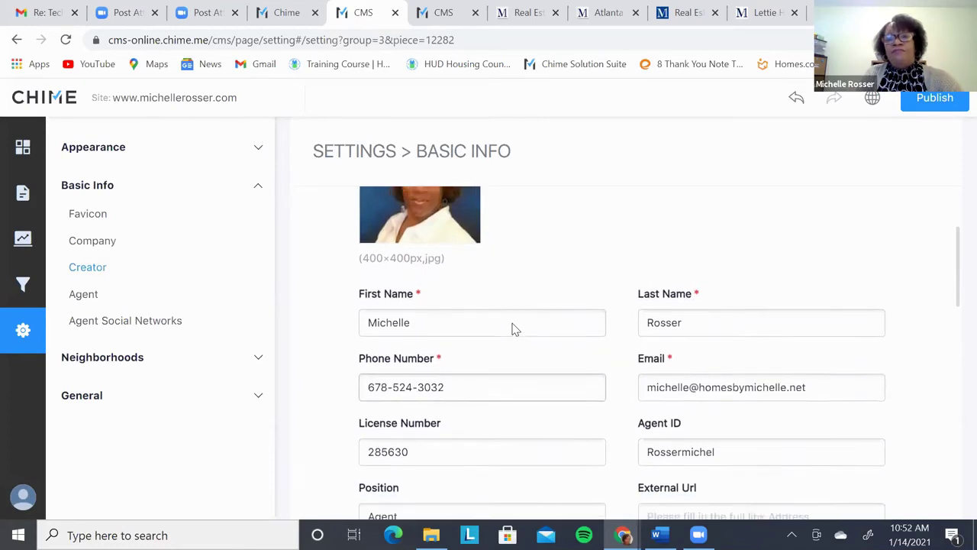
{"action": "scroll", "coordinate": [513, 328], "scroll_direction": "down", "scroll_amount": 1}
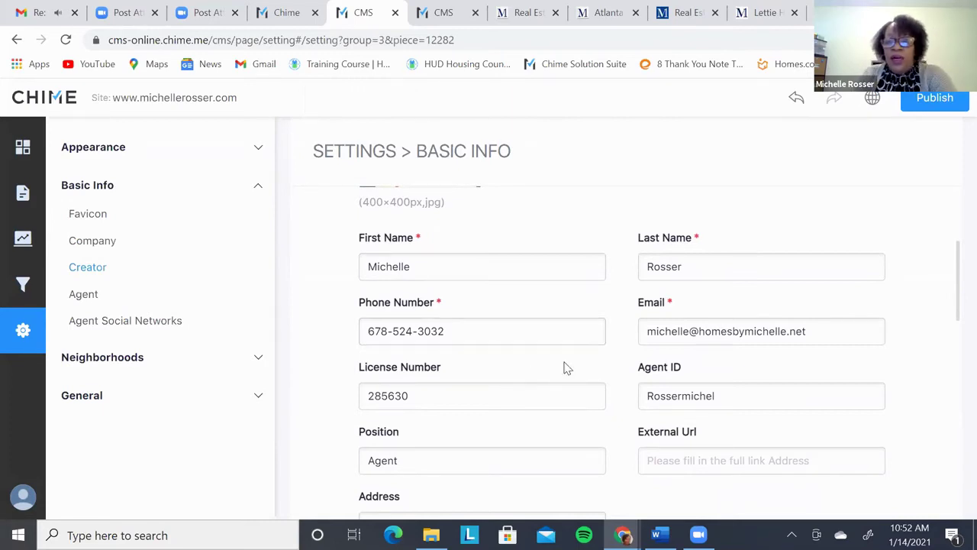
{"action": "scroll", "coordinate": [511, 382], "scroll_direction": "down", "scroll_amount": 1}
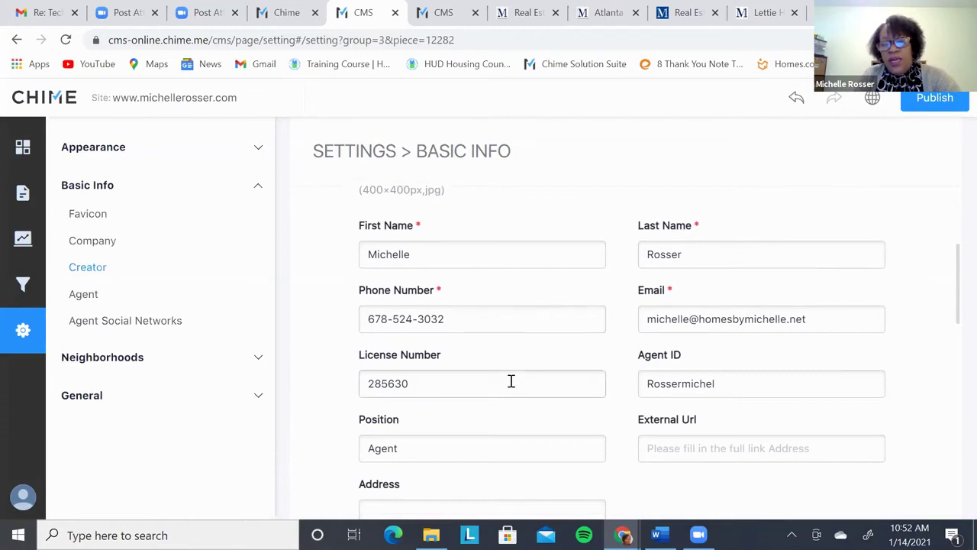
{"action": "scroll", "coordinate": [510, 385], "scroll_direction": "down", "scroll_amount": 2}
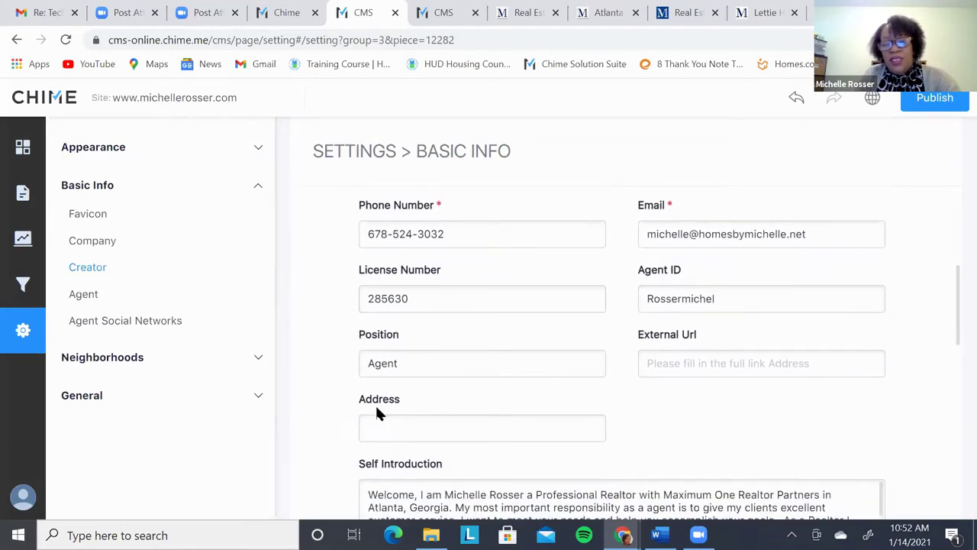
Step: Set the creator's Position to Realtor
{"action": "left_click", "coordinate": [419, 364]}
{"action": "key", "text": "BackSpace"}
{"action": "key", "text": "BackSpace"}
{"action": "key", "text": "BackSpace"}
{"action": "key", "text": "BackSpace"}
{"action": "key", "text": "BackSpace"}
{"action": "type", "text": "Realtor"}
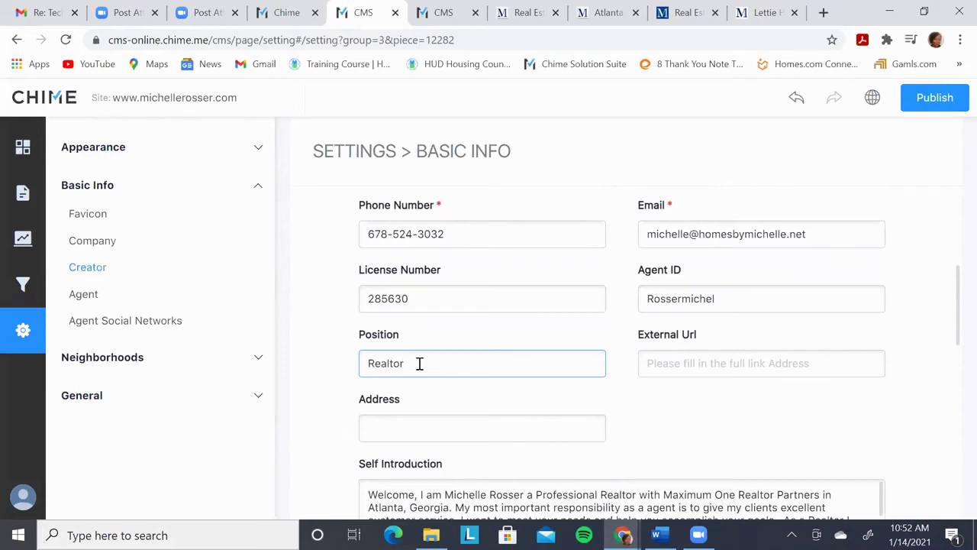
{"action": "scroll", "coordinate": [419, 363], "scroll_direction": "up", "scroll_amount": 3}
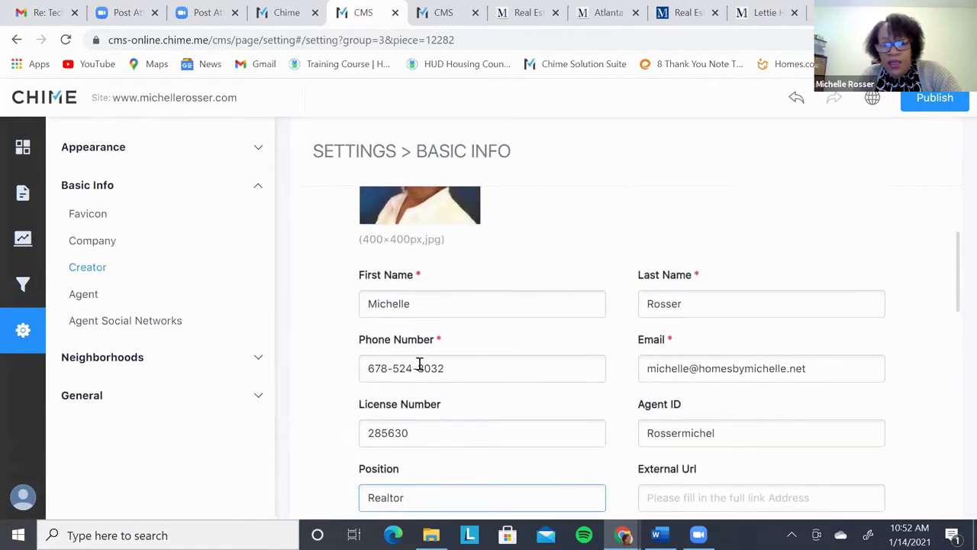
{"action": "scroll", "coordinate": [419, 365], "scroll_direction": "down", "scroll_amount": 3}
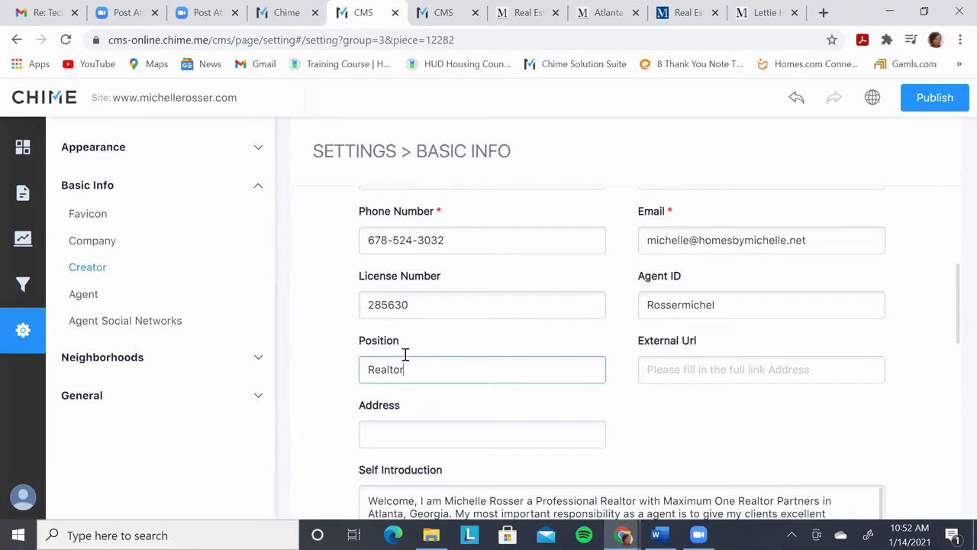
{"action": "left_click", "coordinate": [435, 405]}
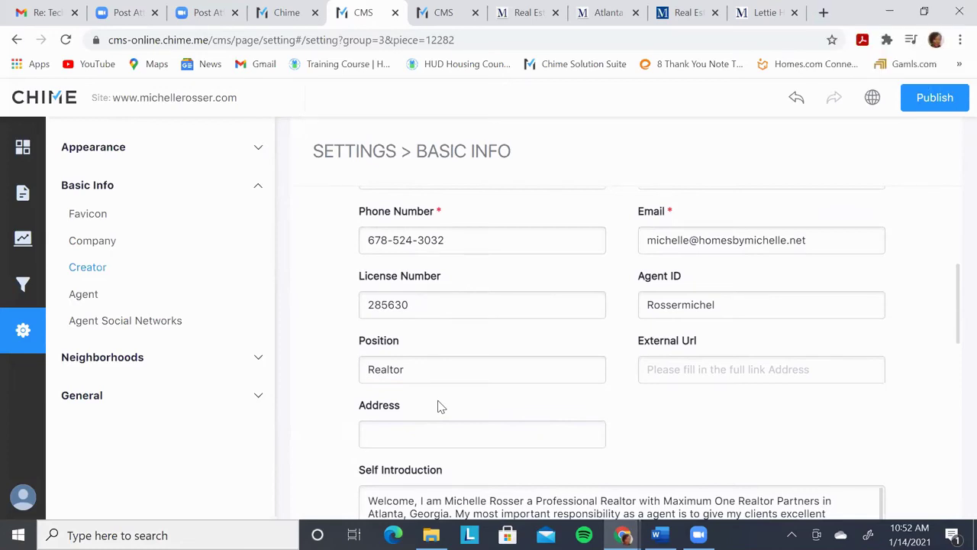
Step: Review the creator's contact details and the Self Introduction and Short Introduction texts
{"action": "scroll", "coordinate": [463, 394], "scroll_direction": "up", "scroll_amount": 2}
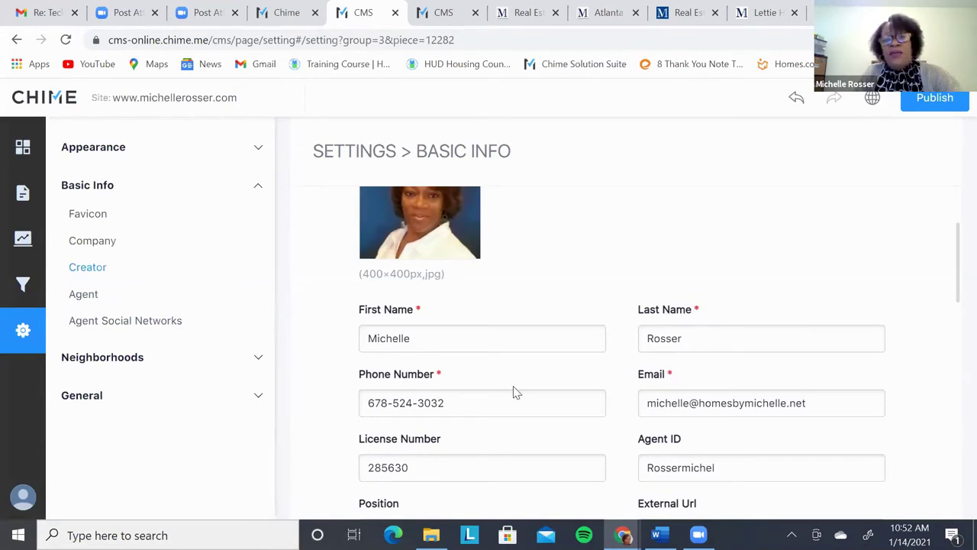
{"action": "scroll", "coordinate": [515, 392], "scroll_direction": "down", "scroll_amount": 2}
{"action": "scroll", "coordinate": [515, 392], "scroll_direction": "down", "scroll_amount": 2}
{"action": "scroll", "coordinate": [516, 391], "scroll_direction": "up", "scroll_amount": 1}
{"action": "scroll", "coordinate": [515, 392], "scroll_direction": "down", "scroll_amount": 1}
{"action": "scroll", "coordinate": [515, 391], "scroll_direction": "down", "scroll_amount": 1}
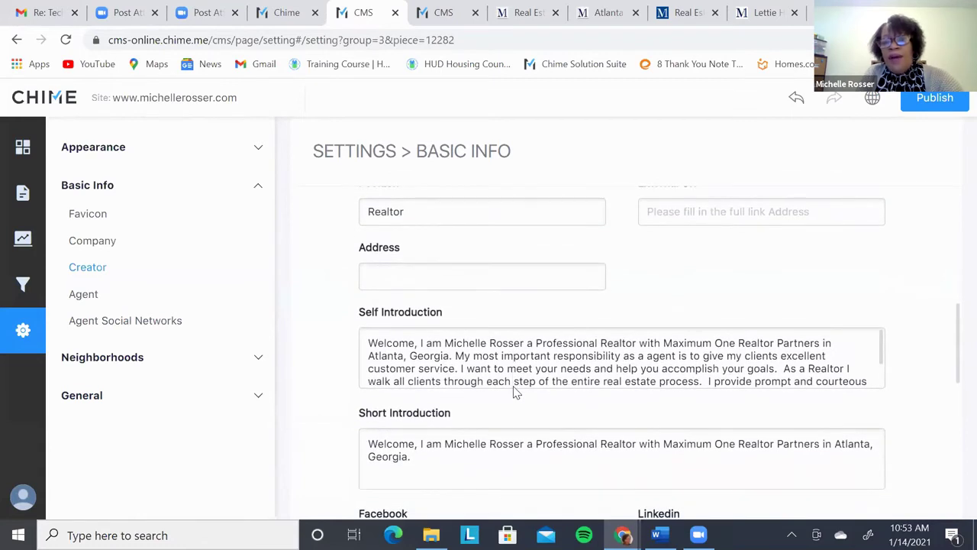
{"action": "scroll", "coordinate": [516, 391], "scroll_direction": "down", "scroll_amount": 2}
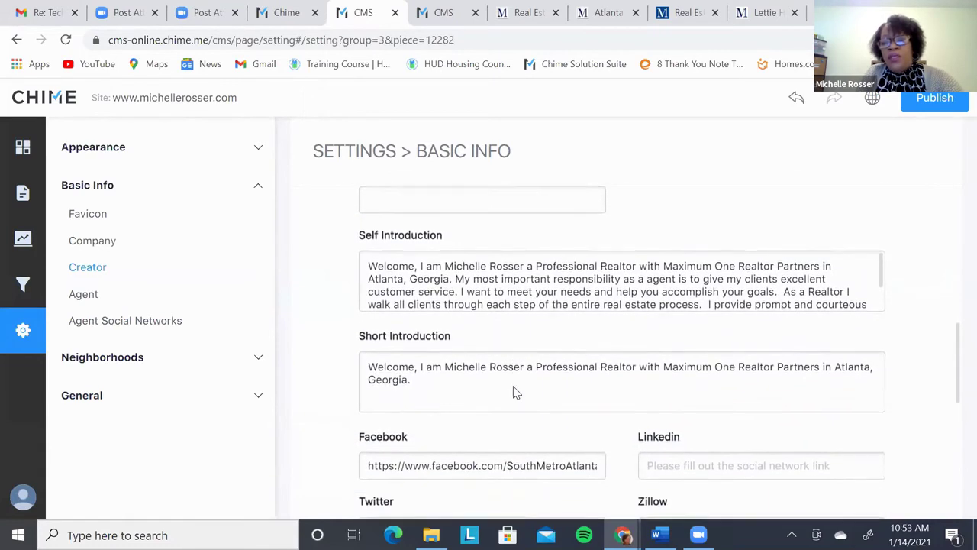
{"action": "scroll", "coordinate": [516, 391], "scroll_direction": "down", "scroll_amount": 1}
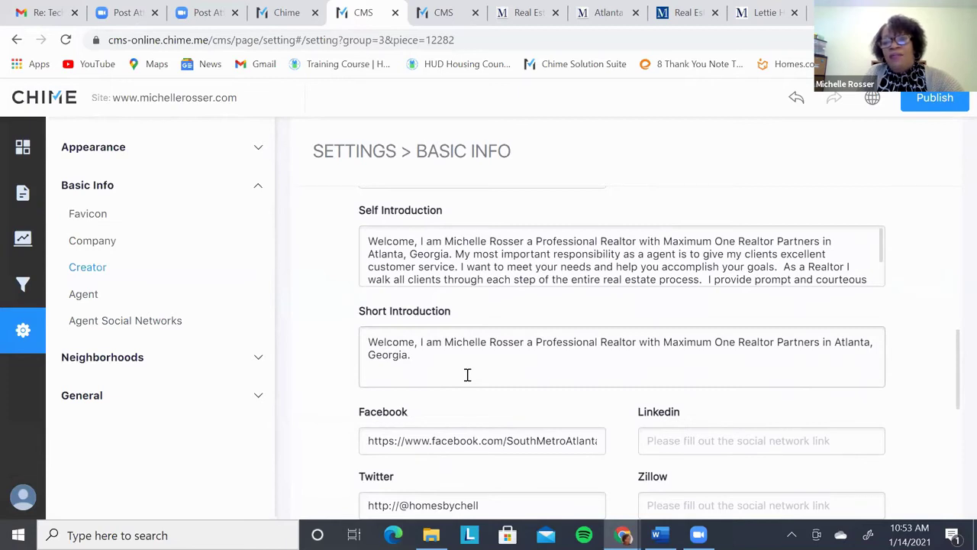
Step: Look through the creator's social network link fields, from Facebook and LinkedIn down to Redfin
{"action": "scroll", "coordinate": [468, 374], "scroll_direction": "down", "scroll_amount": 1}
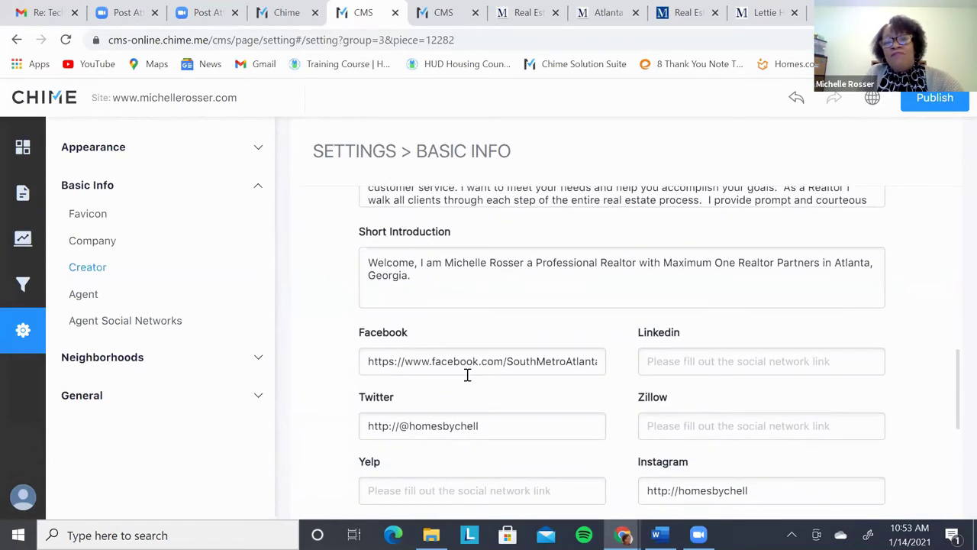
{"action": "scroll", "coordinate": [467, 374], "scroll_direction": "down", "scroll_amount": 1}
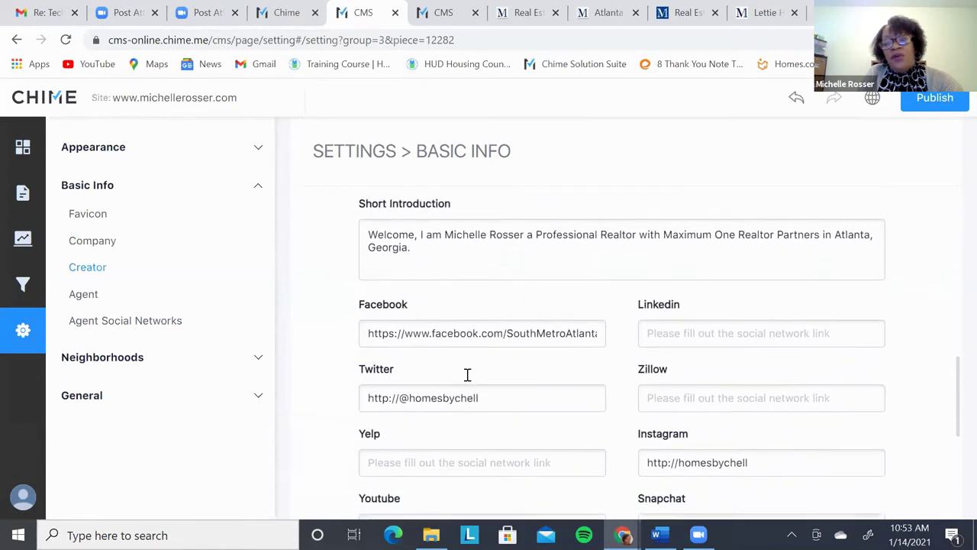
{"action": "scroll", "coordinate": [467, 374], "scroll_direction": "down", "scroll_amount": 1}
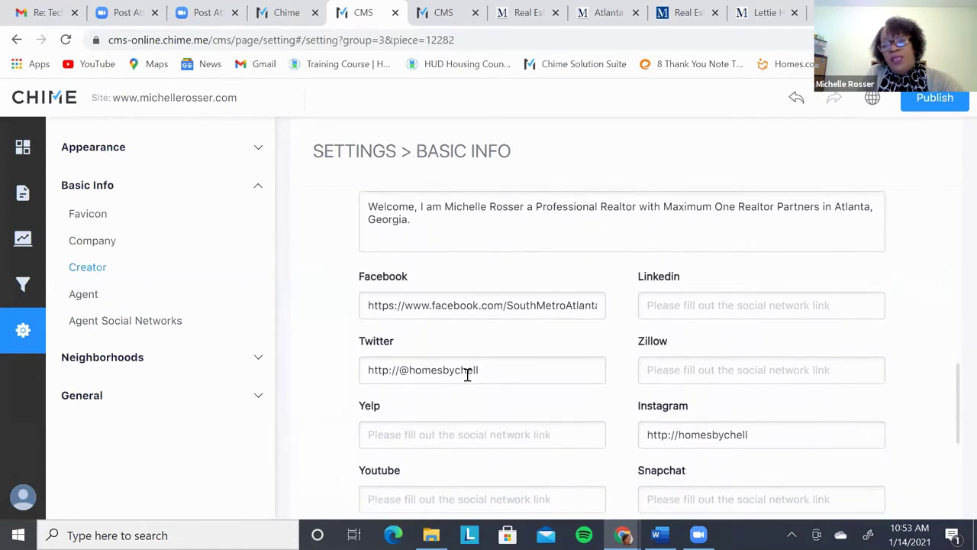
{"action": "scroll", "coordinate": [467, 374], "scroll_direction": "down", "scroll_amount": 1}
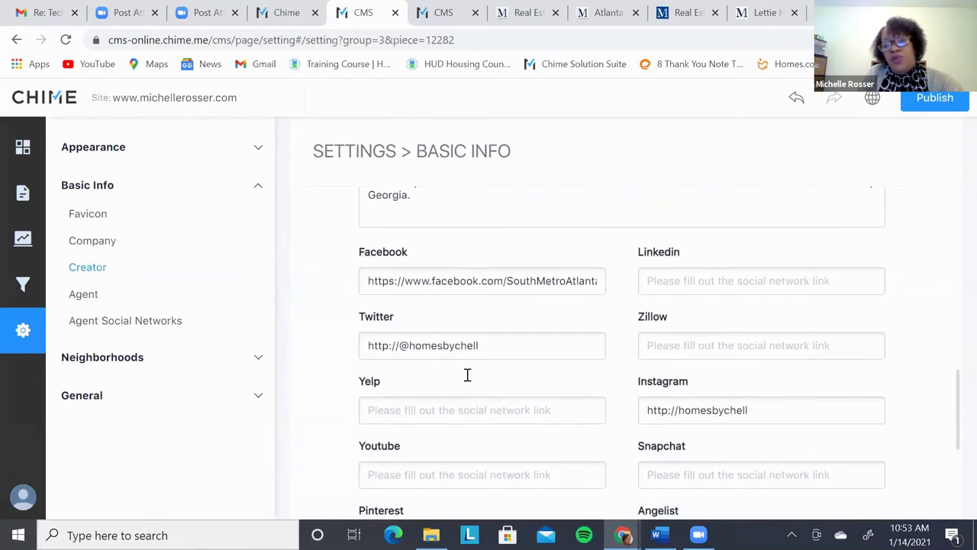
{"action": "scroll", "coordinate": [467, 374], "scroll_direction": "down", "scroll_amount": 1}
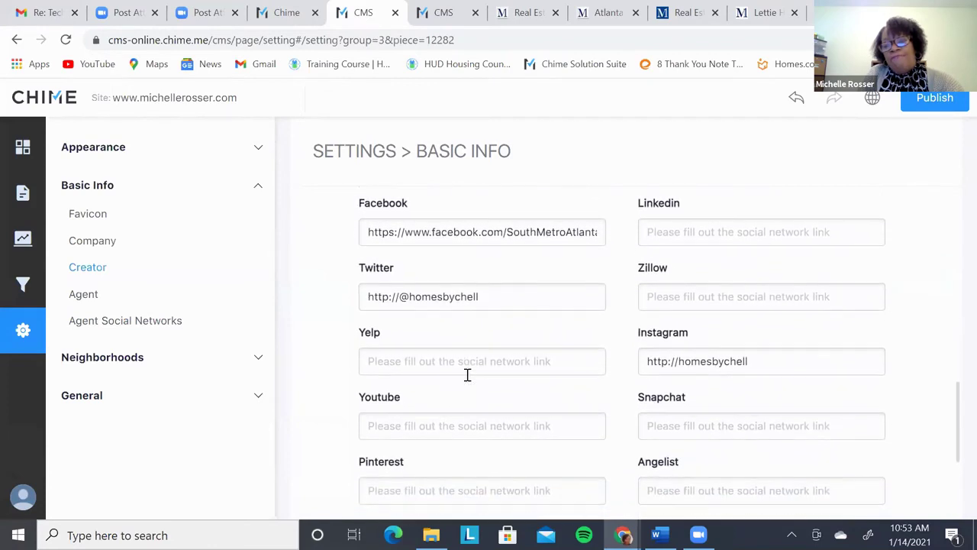
{"action": "scroll", "coordinate": [467, 374], "scroll_direction": "down", "scroll_amount": 4}
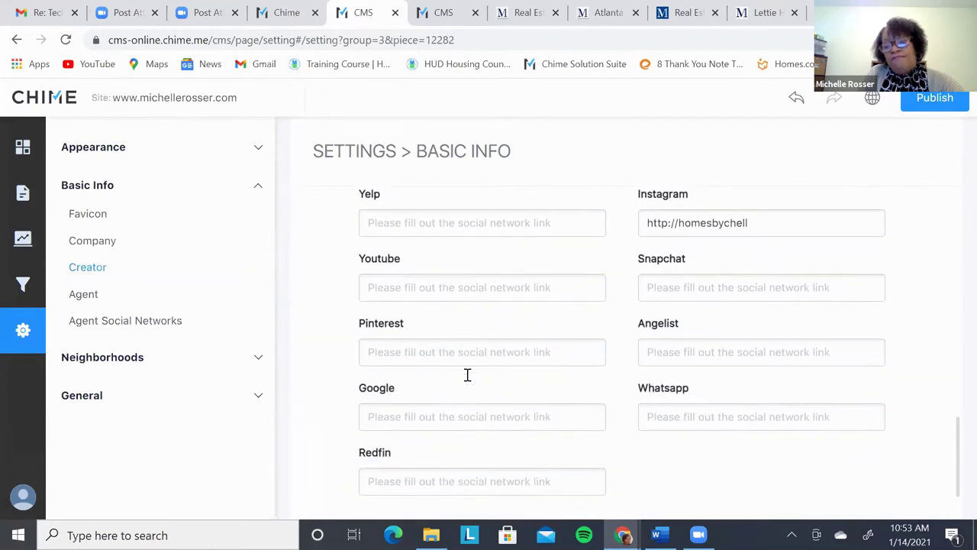
{"action": "scroll", "coordinate": [465, 374], "scroll_direction": "up", "scroll_amount": 2}
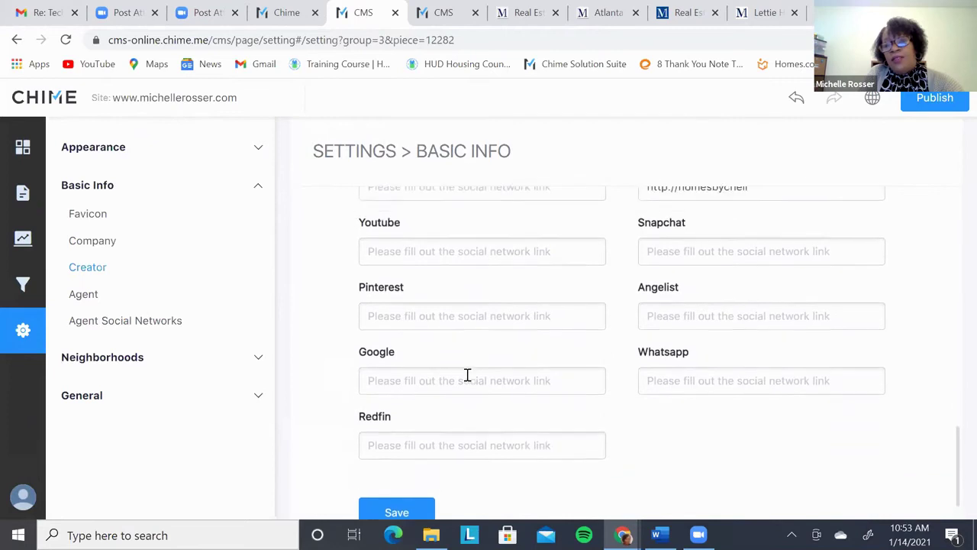
{"action": "scroll", "coordinate": [465, 374], "scroll_direction": "down", "scroll_amount": 2}
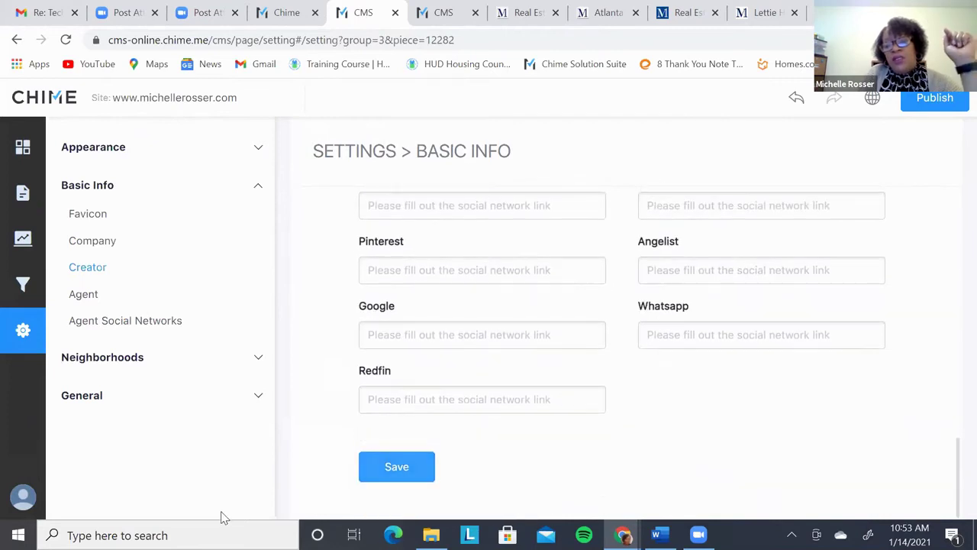
Step: Save the changes to the Creator settings
{"action": "left_click", "coordinate": [397, 466]}
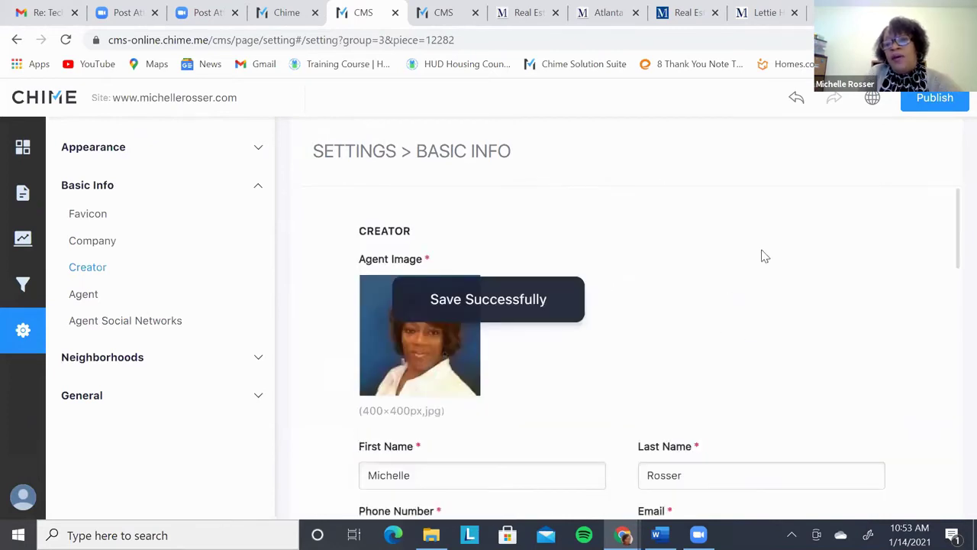
{"action": "right_click", "coordinate": [925, 106]}
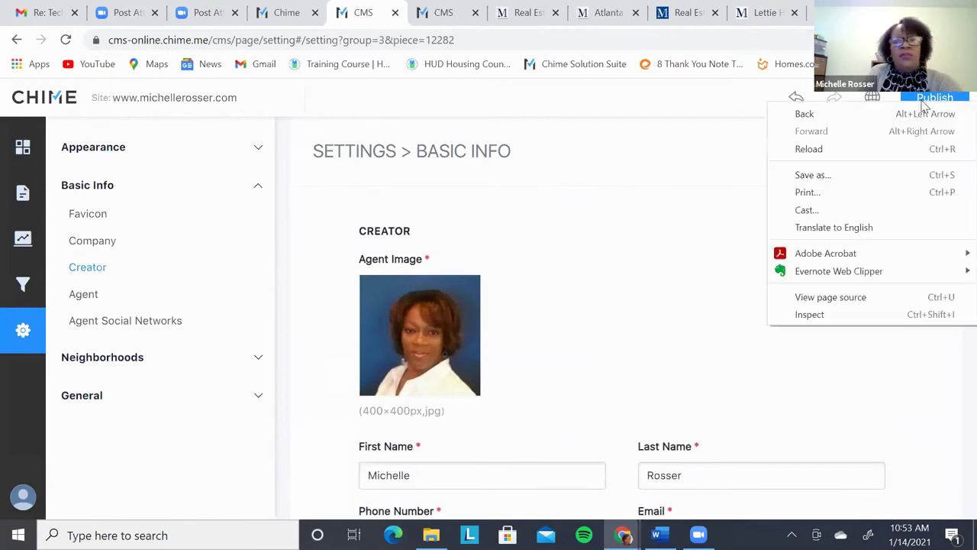
{"action": "left_click", "coordinate": [624, 336]}
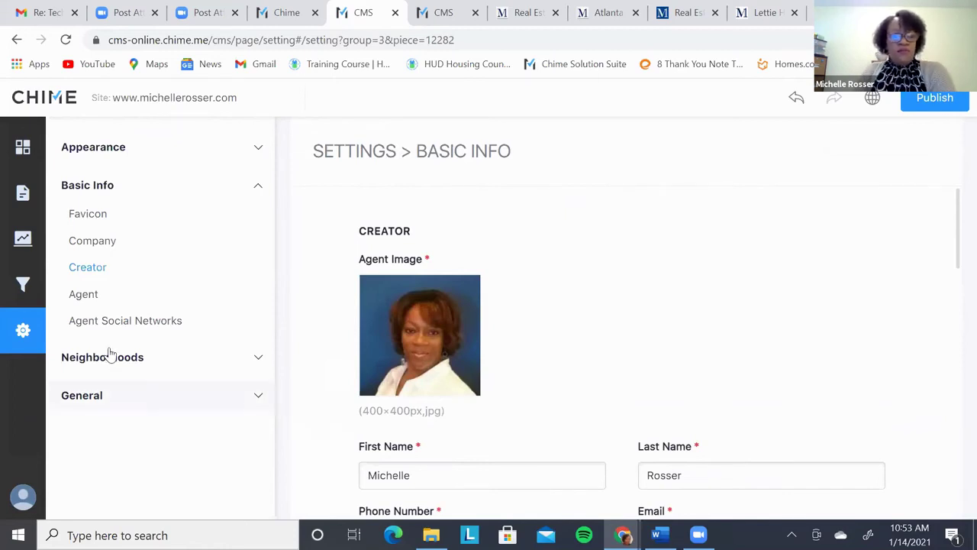
Step: View the Agent and Agent Social Networks settings and the list of Neighborhoods settings, returning to the Basic Info list
{"action": "left_click", "coordinate": [85, 298]}
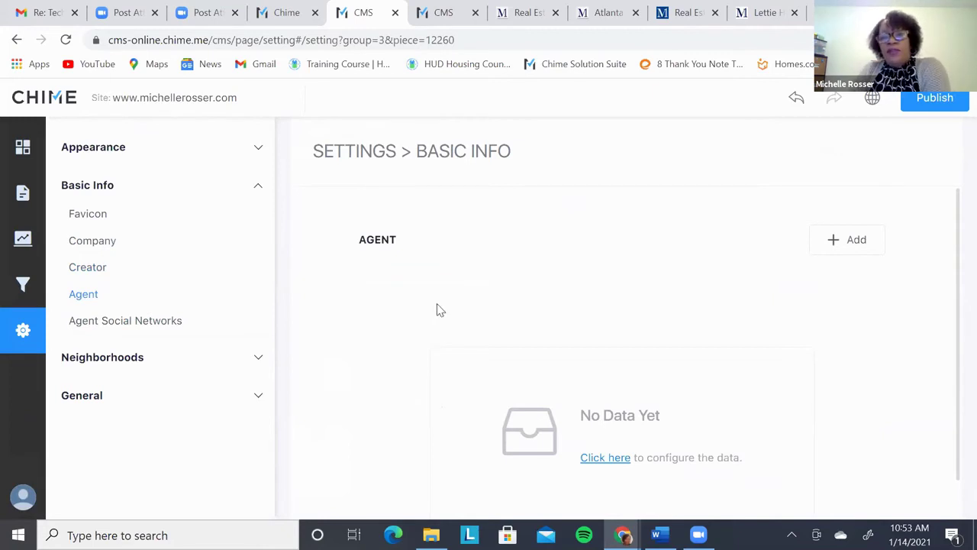
{"action": "left_click", "coordinate": [142, 328]}
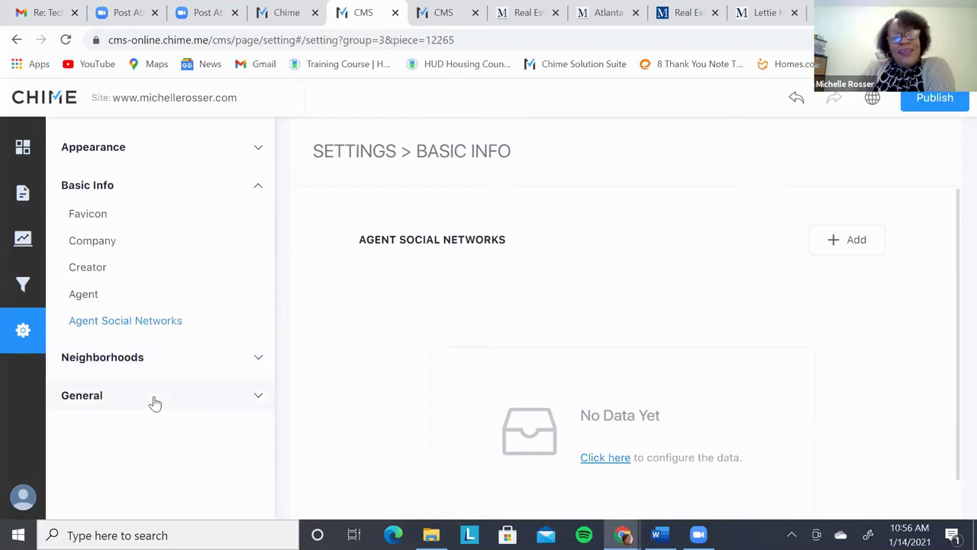
{"action": "left_click", "coordinate": [256, 360]}
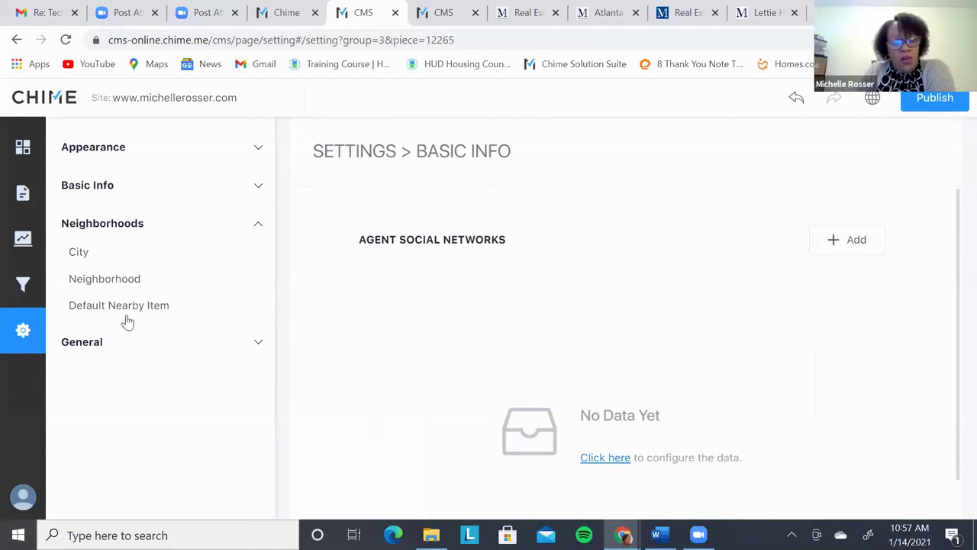
{"action": "left_click", "coordinate": [87, 192]}
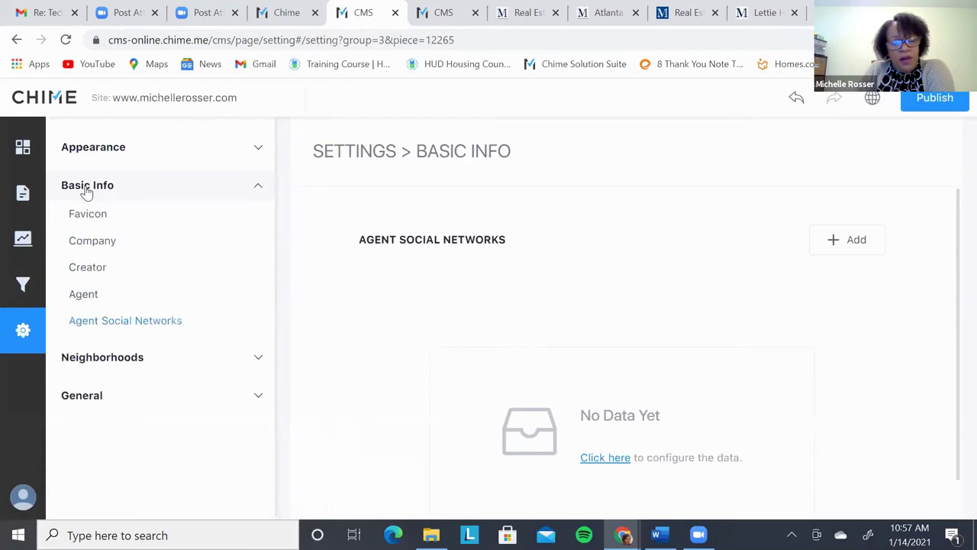
Step: View the Creator settings and the Agent settings under Basic Info
{"action": "left_click", "coordinate": [98, 268]}
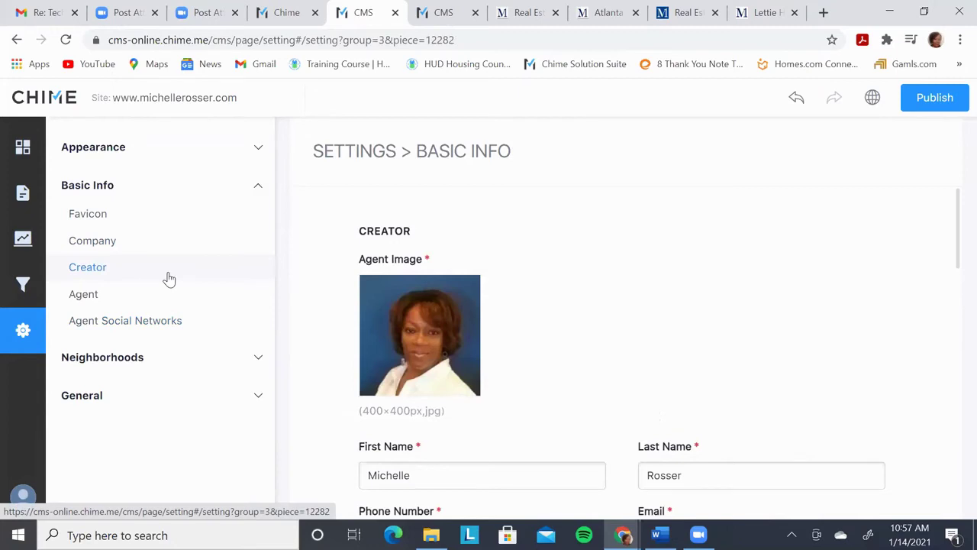
{"action": "left_click", "coordinate": [82, 297]}
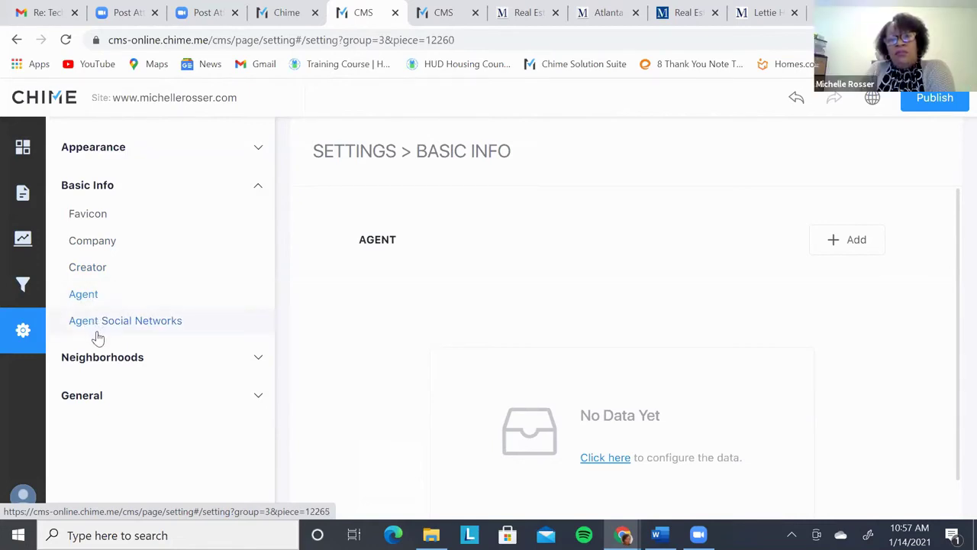
{"action": "scroll", "coordinate": [325, 313], "scroll_direction": "down", "scroll_amount": 1}
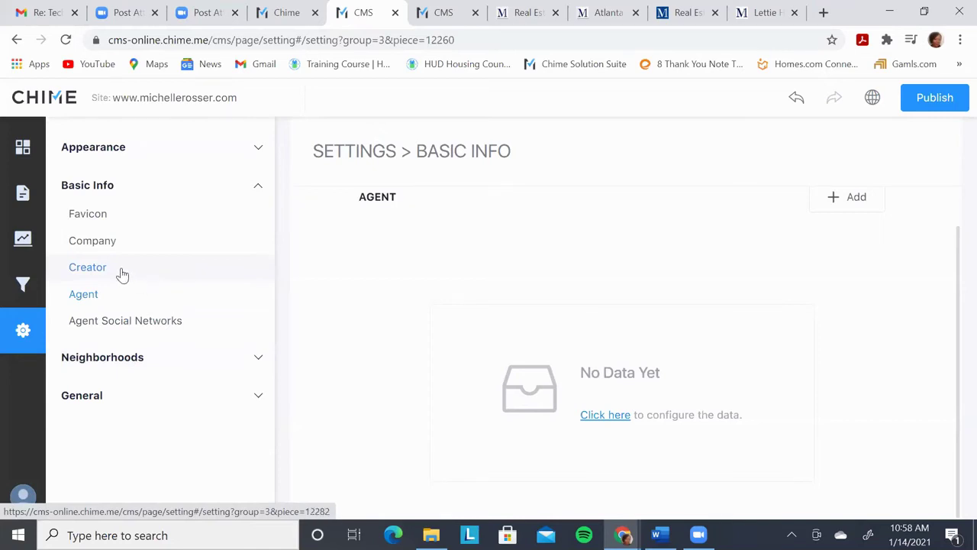
Step: Review the Creator profile again, from the agent image and contact fields through the introductions to the social network links
{"action": "left_click", "coordinate": [90, 269]}
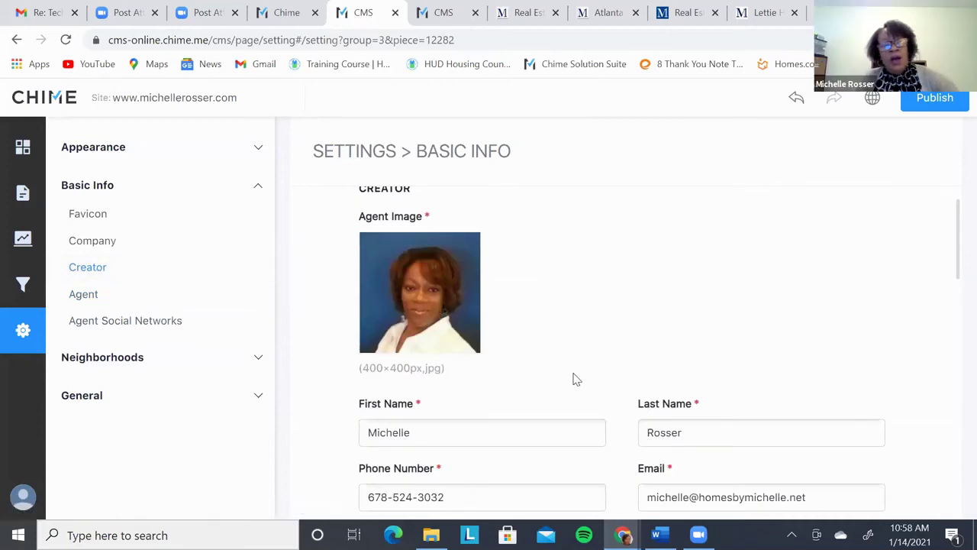
{"action": "scroll", "coordinate": [573, 377], "scroll_direction": "down", "scroll_amount": 5}
{"action": "scroll", "coordinate": [575, 378], "scroll_direction": "down", "scroll_amount": 4}
{"action": "scroll", "coordinate": [575, 378], "scroll_direction": "up", "scroll_amount": 4}
{"action": "scroll", "coordinate": [576, 380], "scroll_direction": "up", "scroll_amount": 1}
{"action": "scroll", "coordinate": [576, 379], "scroll_direction": "down", "scroll_amount": 3}
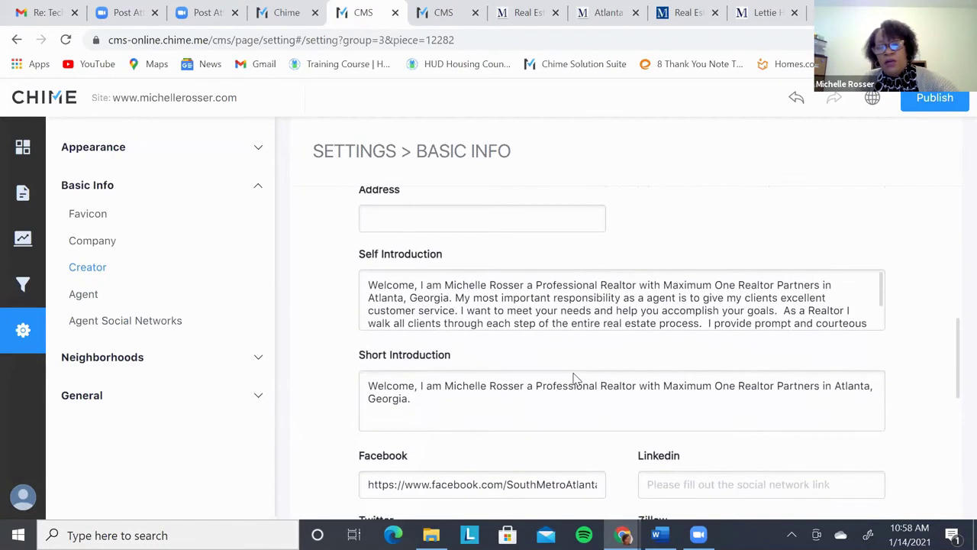
{"action": "scroll", "coordinate": [576, 380], "scroll_direction": "down", "scroll_amount": 1}
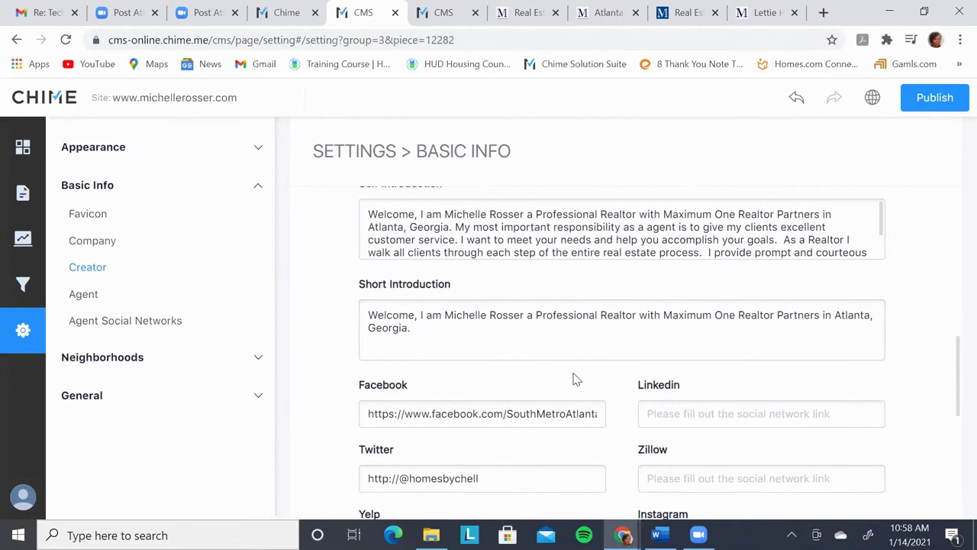
{"action": "scroll", "coordinate": [577, 379], "scroll_direction": "up", "scroll_amount": 2}
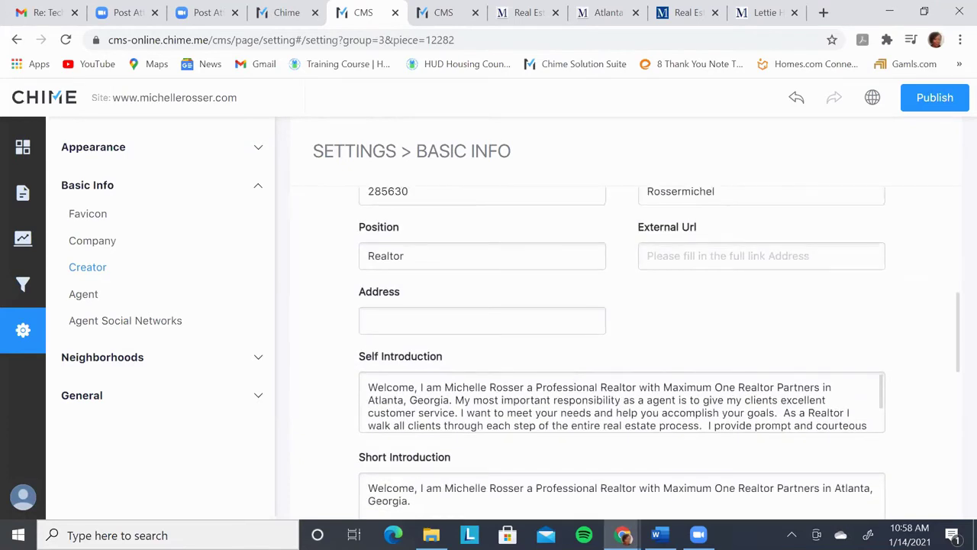
Step: Reopen the site settings and return to the Creator section of Basic Info
{"action": "left_click", "coordinate": [23, 332]}
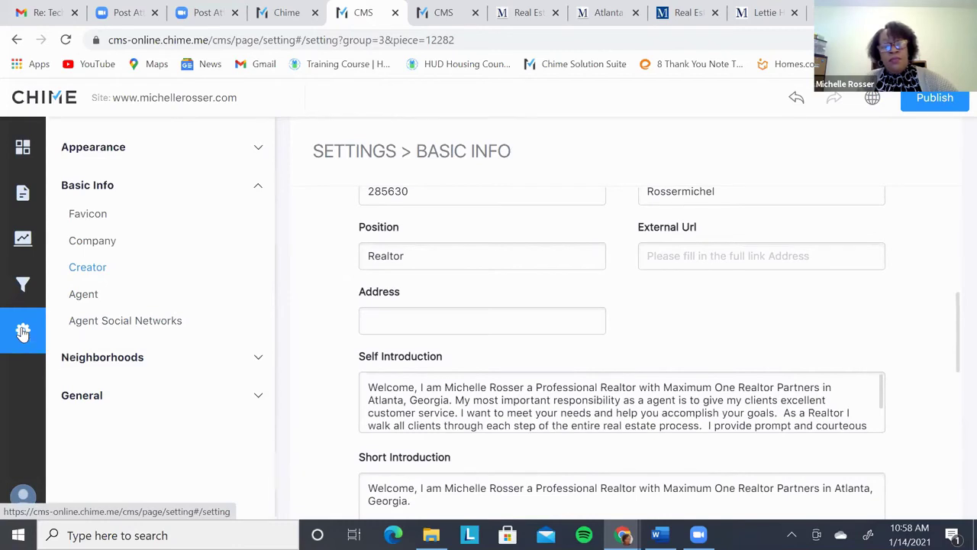
{"action": "left_click", "coordinate": [106, 187]}
{"action": "left_click", "coordinate": [106, 188]}
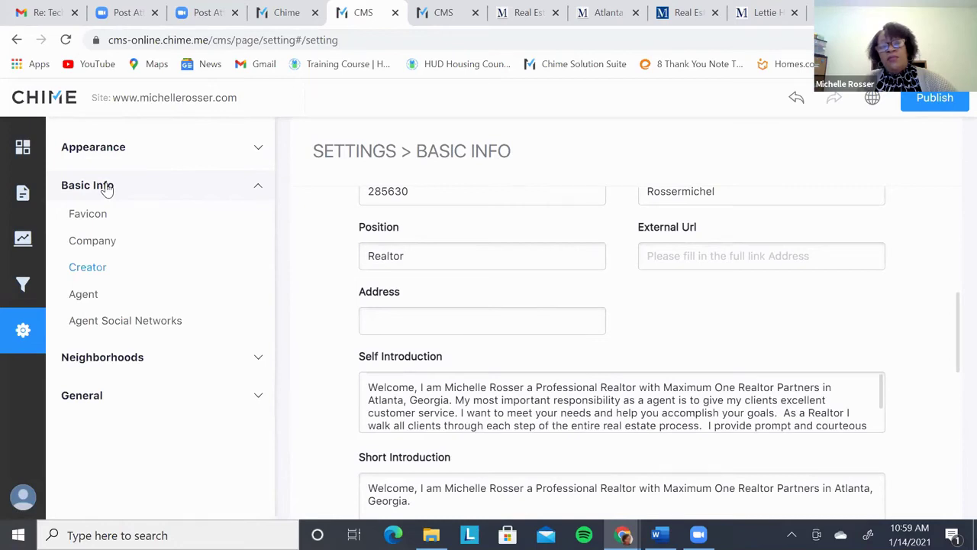
{"action": "left_click", "coordinate": [93, 273]}
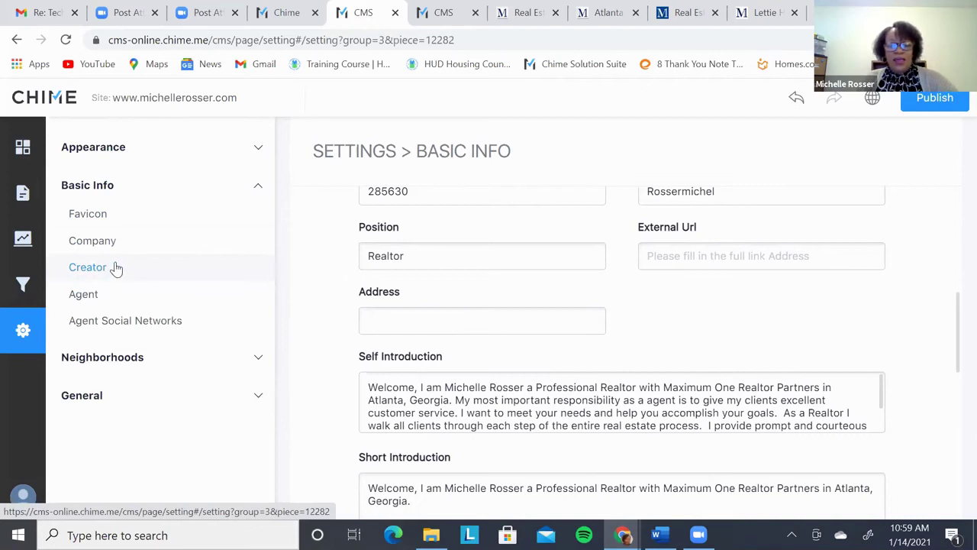
{"action": "left_click", "coordinate": [96, 270]}
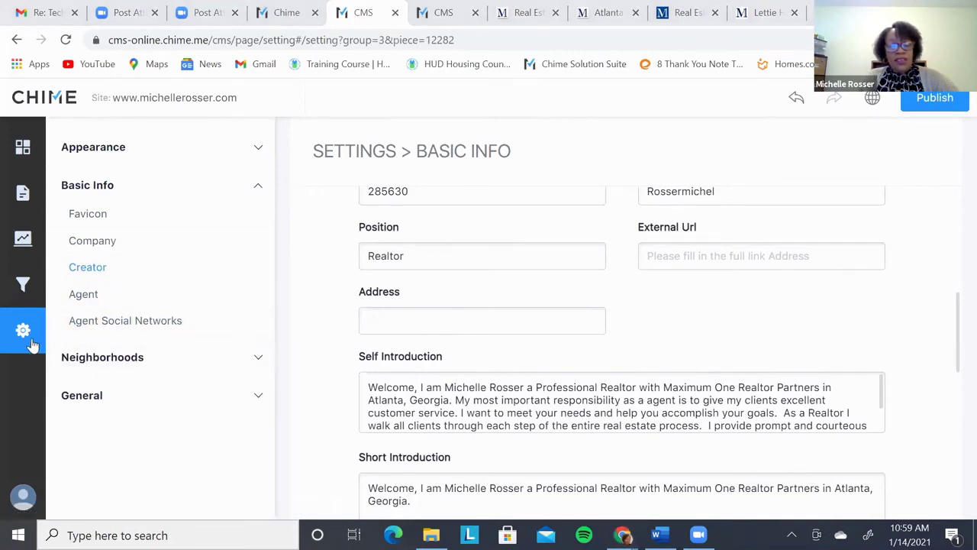
Step: Move McDonough, GA to the first place in the Neighborhoods City list
{"action": "left_click", "coordinate": [126, 356]}
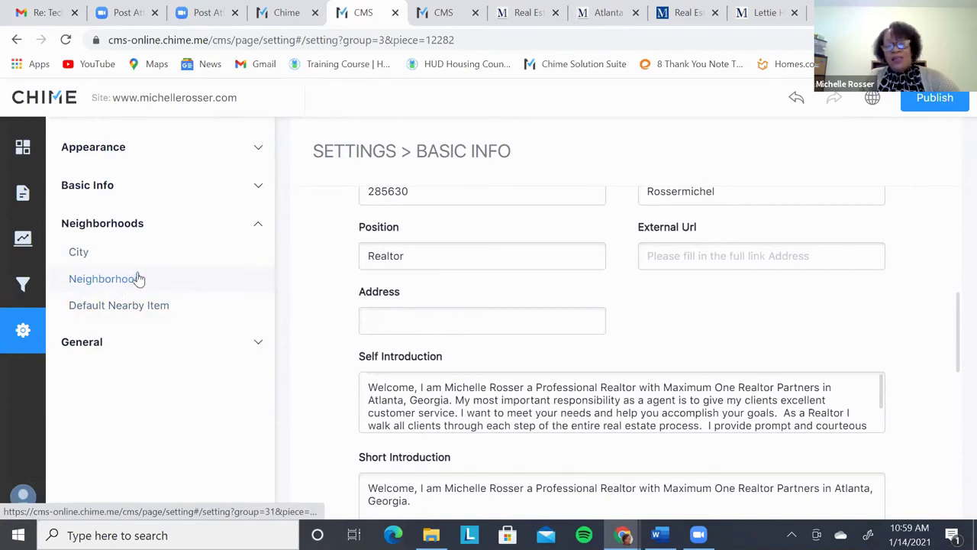
{"action": "left_click", "coordinate": [79, 253]}
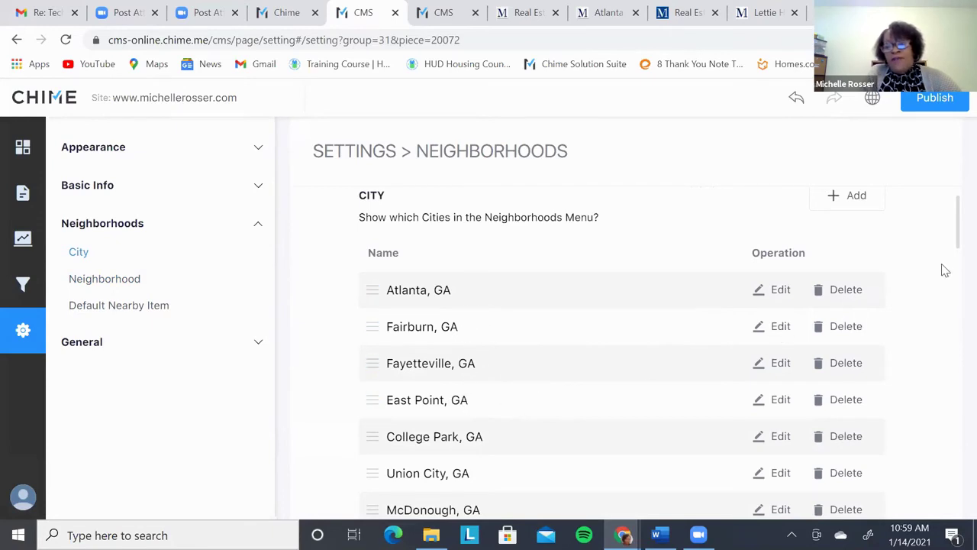
{"action": "mouse_move", "coordinate": [953, 229]}
{"action": "left_mouse_down"}
{"action": "mouse_move", "coordinate": [953, 515]}
{"action": "mouse_move", "coordinate": [953, 235]}
{"action": "left_mouse_up"}
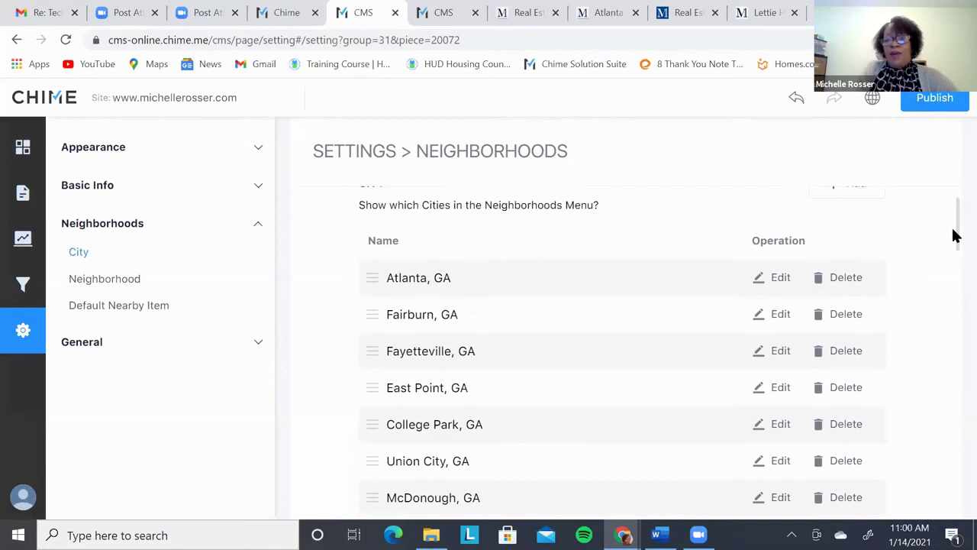
{"action": "left_click_drag", "start_coordinate": [953, 235], "coordinate": [953, 242]}
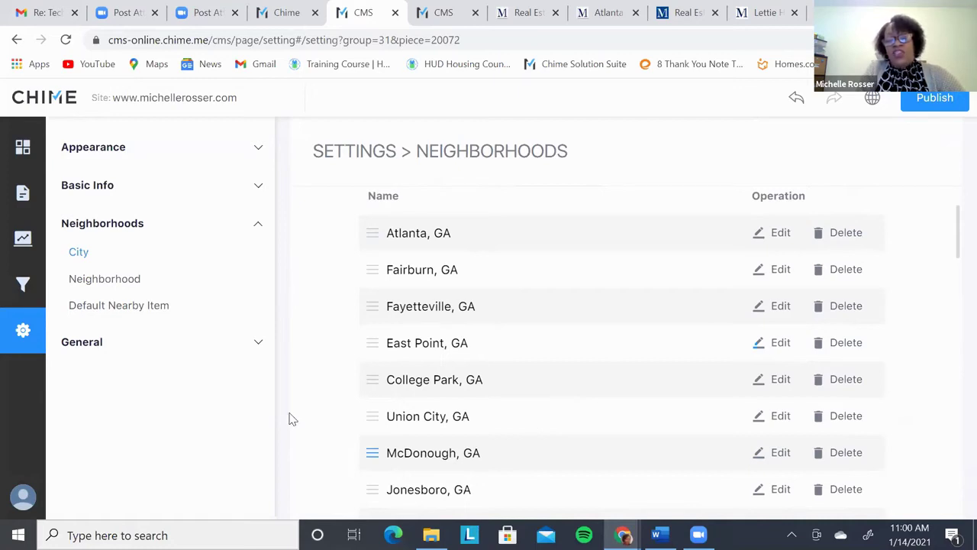
{"action": "left_click_drag", "start_coordinate": [372, 453], "coordinate": [363, 224]}
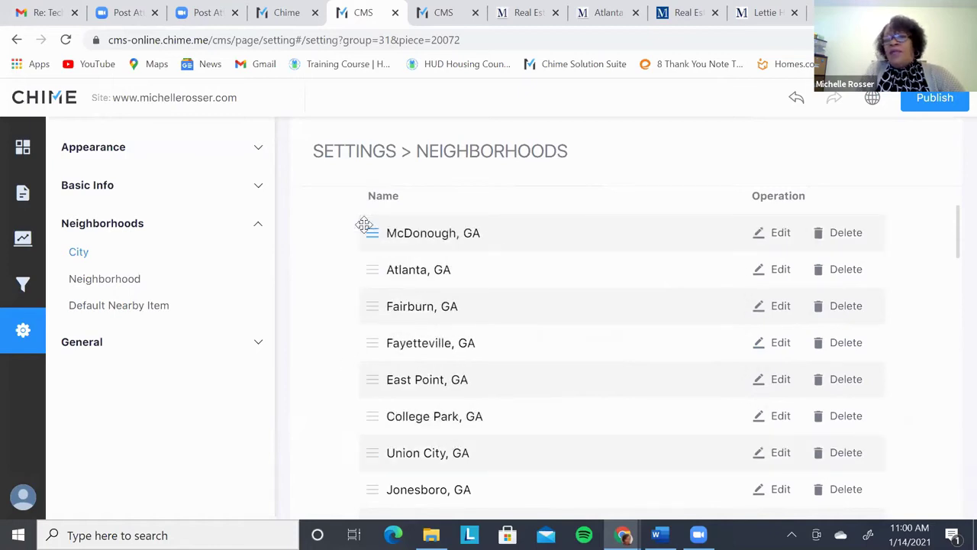
Step: Look through the rest of the City list, expand the General settings group and return to the start of the list
{"action": "left_click_drag", "start_coordinate": [954, 252], "coordinate": [955, 500]}
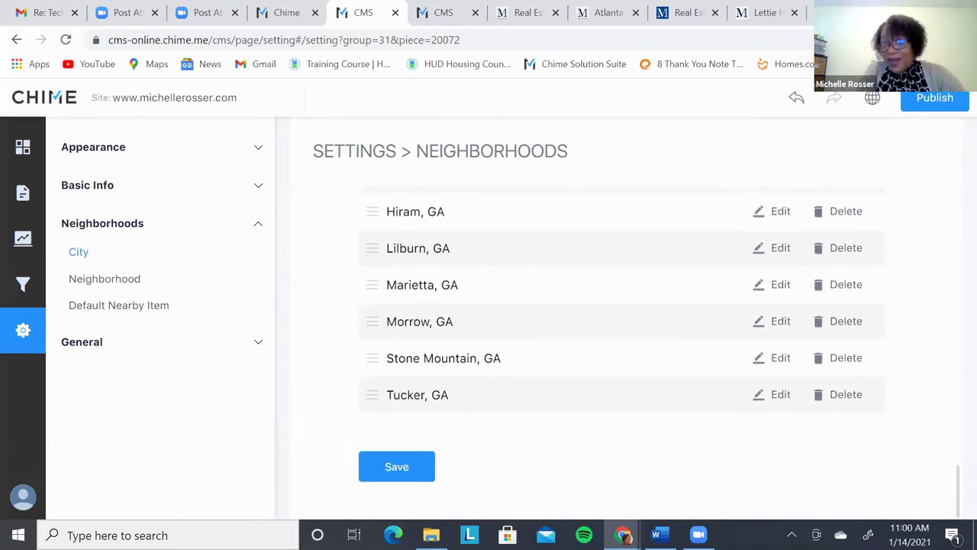
{"action": "left_click_drag", "start_coordinate": [956, 500], "coordinate": [954, 277]}
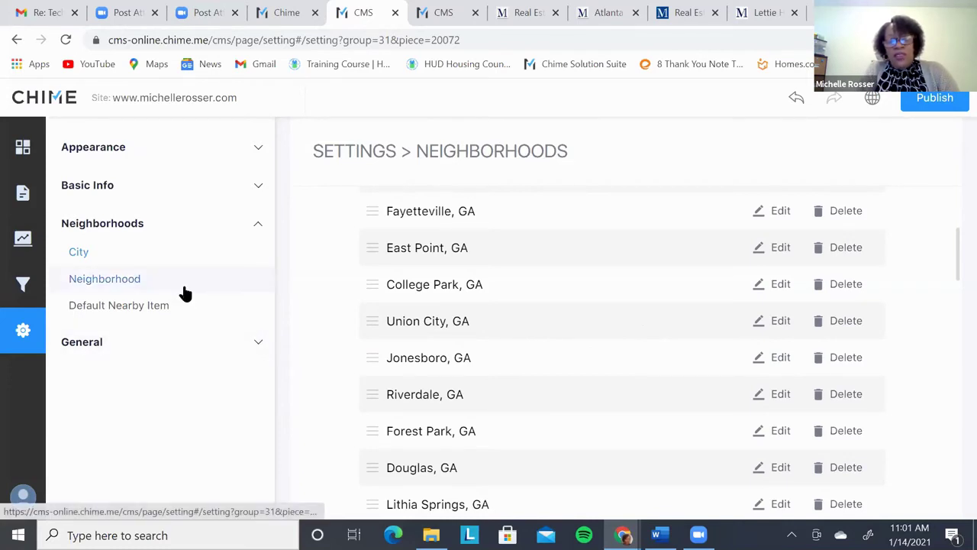
{"action": "left_click", "coordinate": [259, 346]}
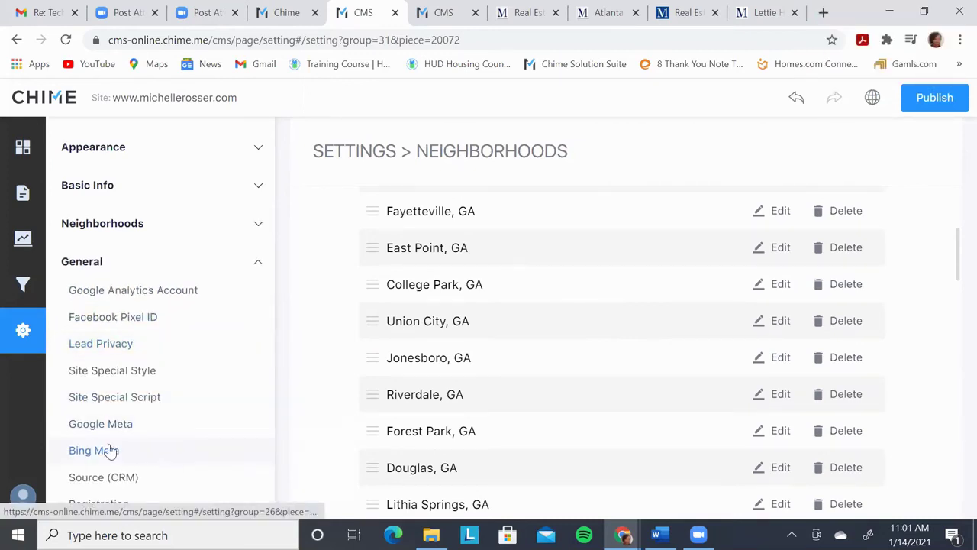
{"action": "left_click_drag", "start_coordinate": [954, 263], "coordinate": [954, 225]}
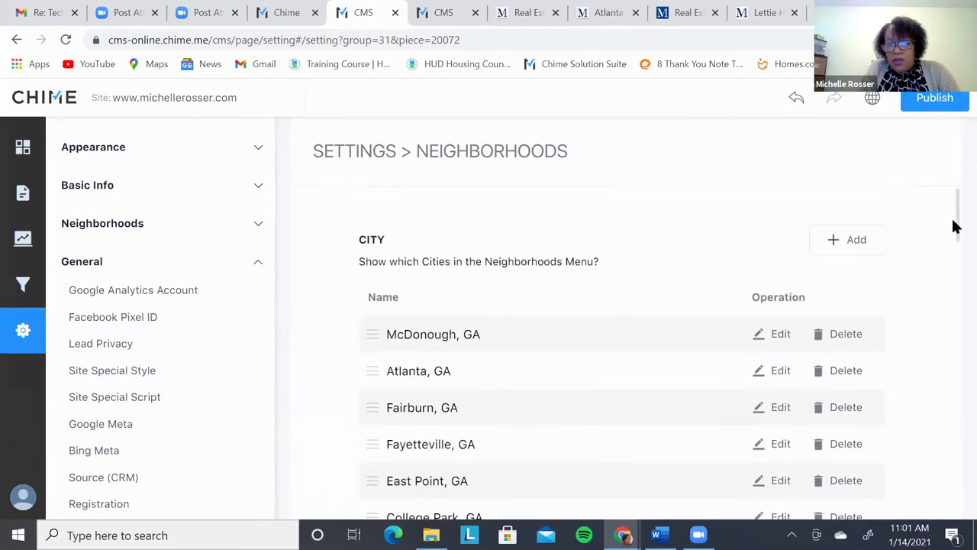
Step: Start adding a city to the Neighborhoods list and search the locations for "ballground"
{"action": "left_click", "coordinate": [856, 243]}
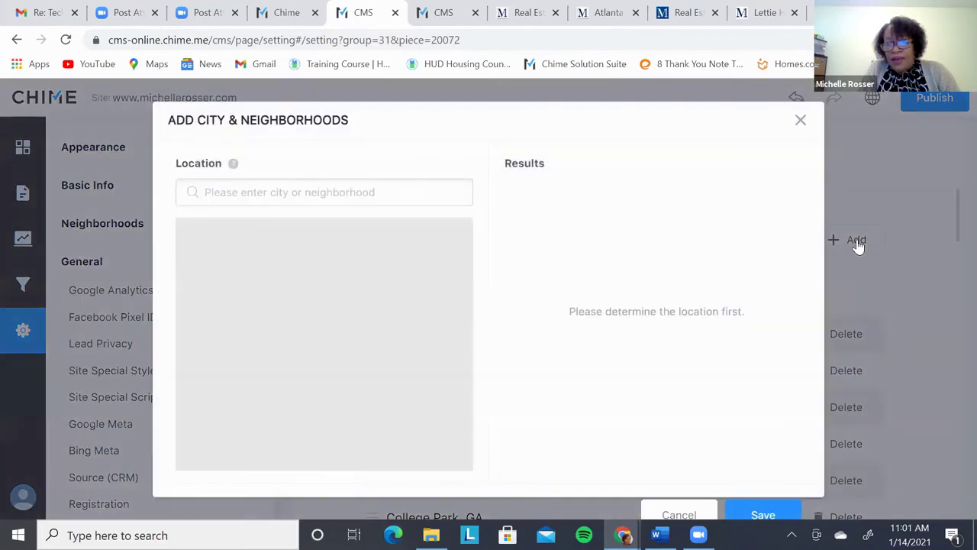
{"action": "left_click", "coordinate": [407, 193]}
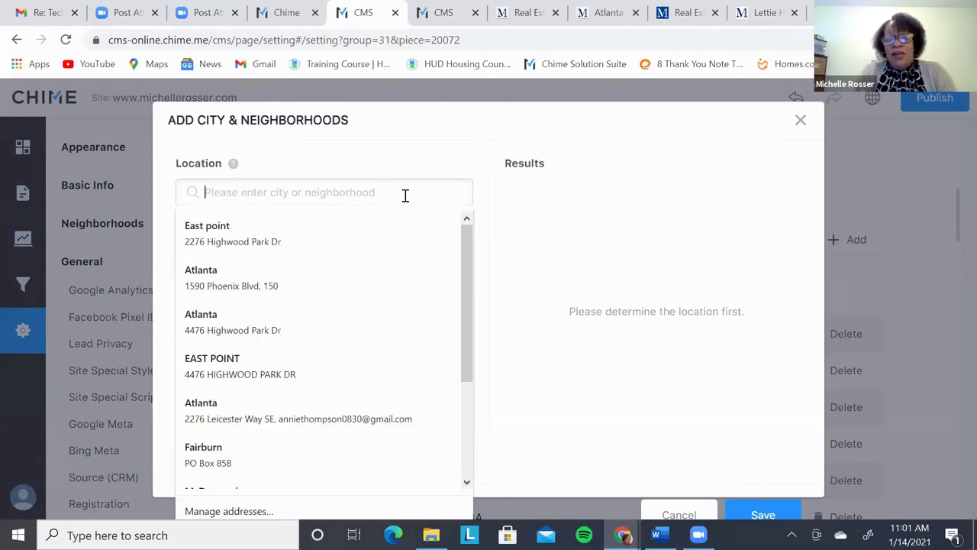
{"action": "type", "text": "ballg"}
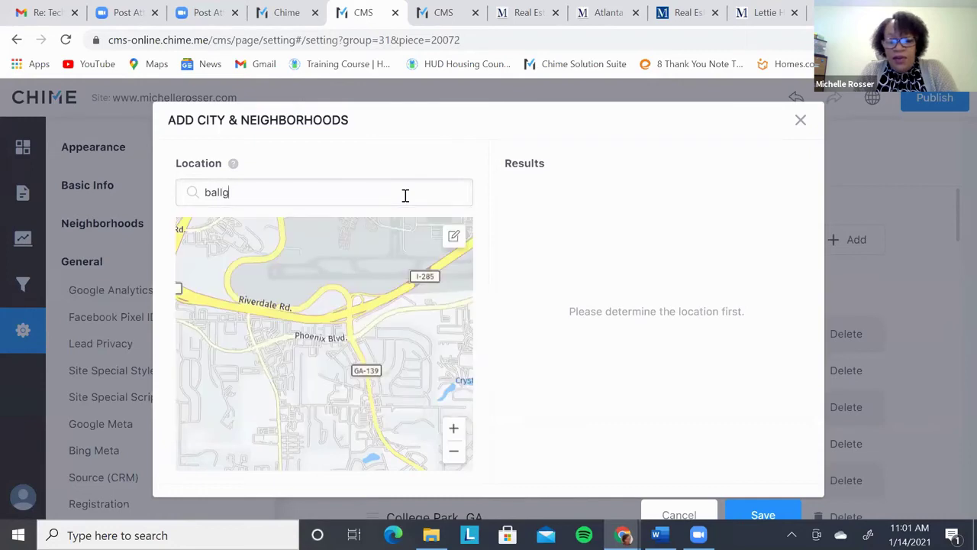
{"action": "type", "text": "round"}
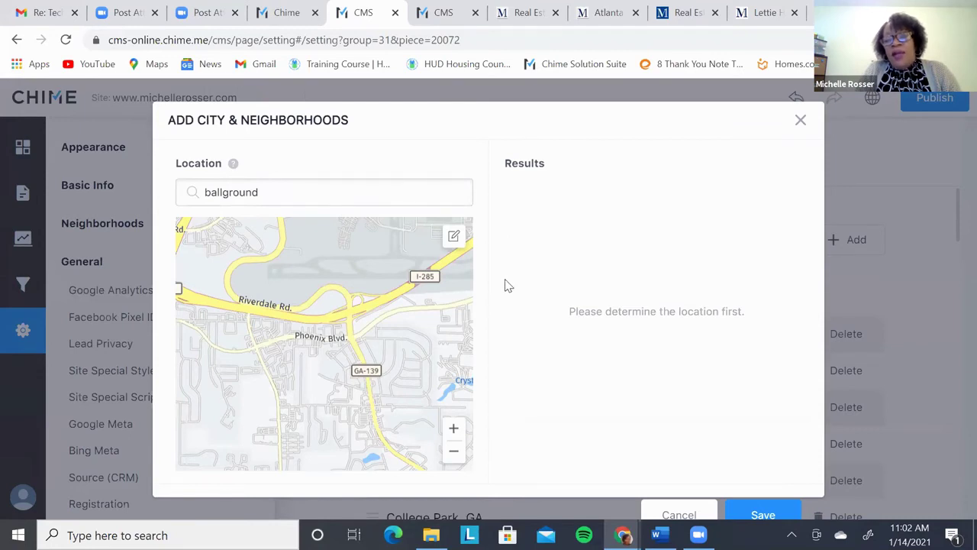
Step: Try the location search again with "bal", clear it, and close the Add City & Neighborhoods dialog without saving
{"action": "left_click", "coordinate": [701, 152]}
{"action": "key", "text": "BackSpace"}
{"action": "key", "text": "BackSpace"}
{"action": "key", "text": "BackSpace"}
{"action": "key", "text": "BackSpace"}
{"action": "key", "text": "BackSpace"}
{"action": "key", "text": "BackSpace"}
{"action": "key", "text": "BackSpace"}
{"action": "key", "text": "BackSpace"}
{"action": "key", "text": "BackSpace"}
{"action": "key", "text": "BackSpace"}
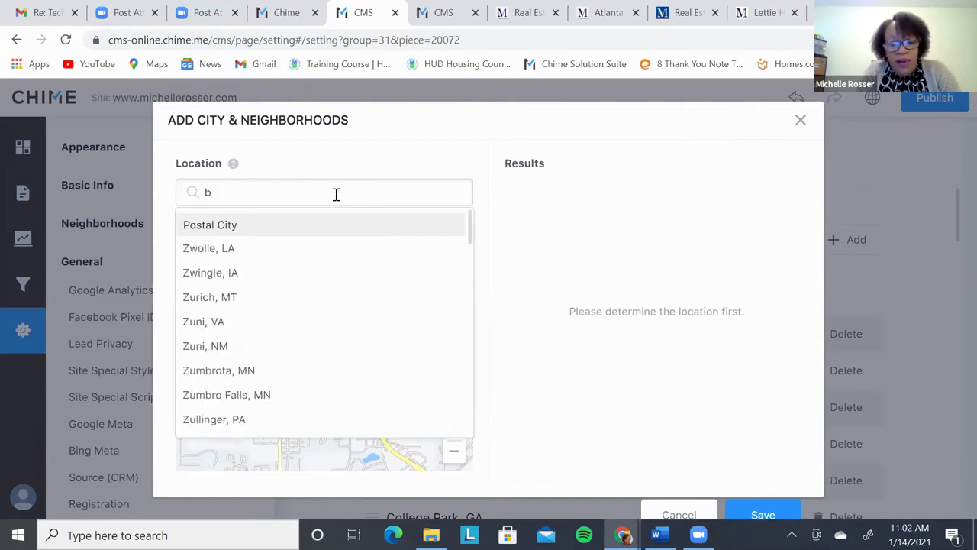
{"action": "type", "text": "al"}
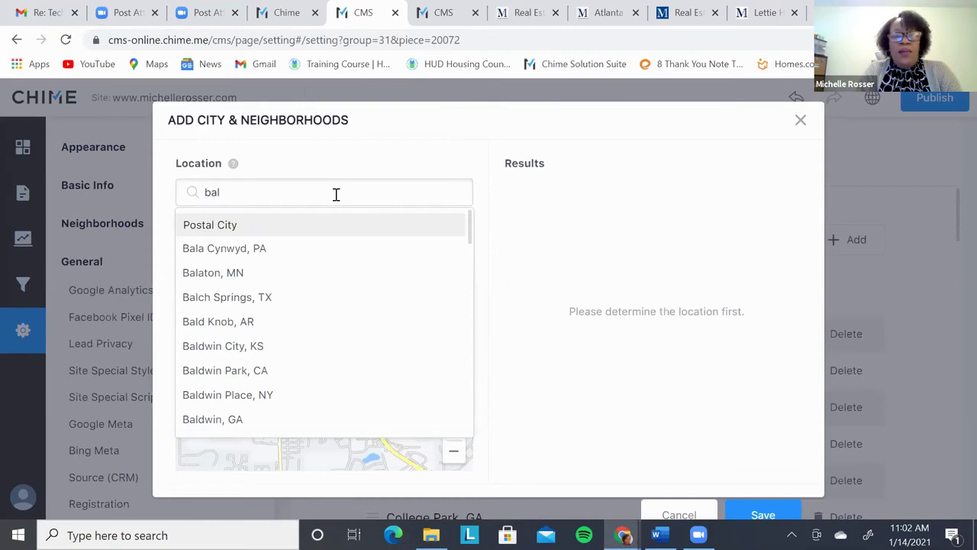
{"action": "key", "text": "BackSpace"}
{"action": "key", "text": "BackSpace"}
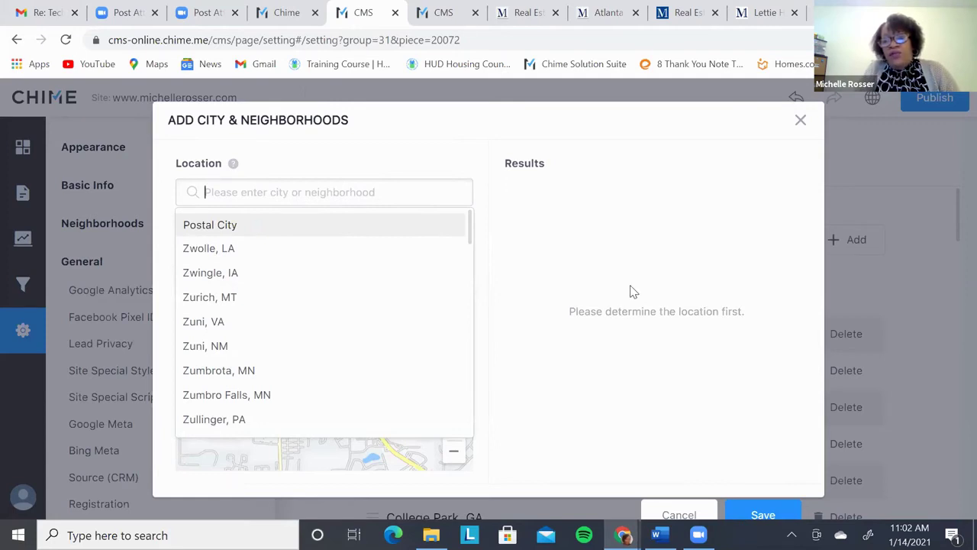
{"action": "left_click", "coordinate": [799, 124]}
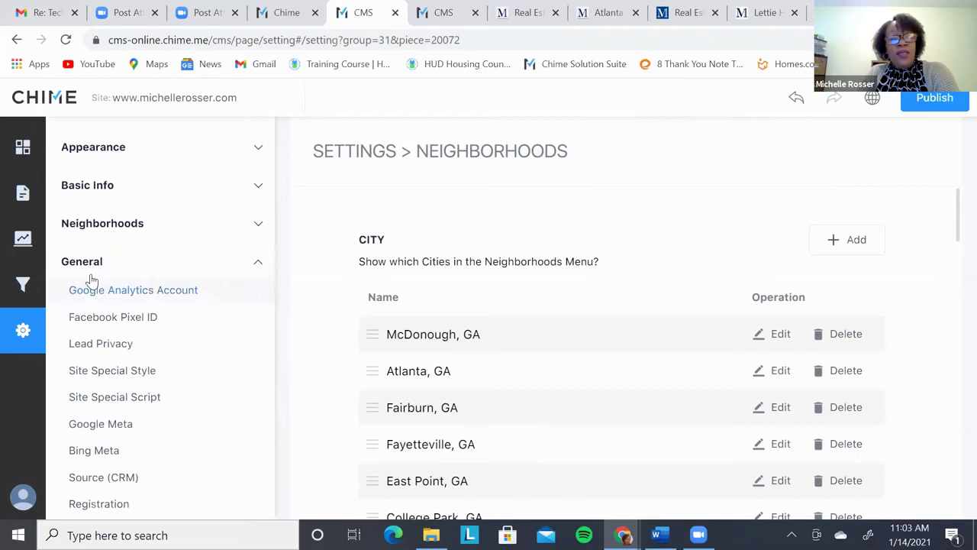
Step: View the Google Analytics Account, Facebook Pixel ID and Lead Privacy settings in the General group
{"action": "left_click", "coordinate": [148, 299]}
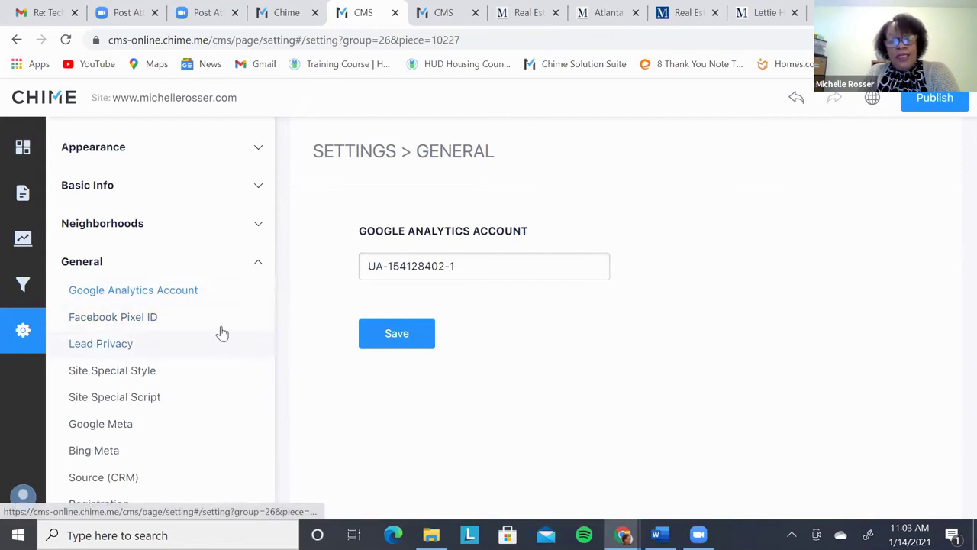
{"action": "left_click", "coordinate": [148, 330]}
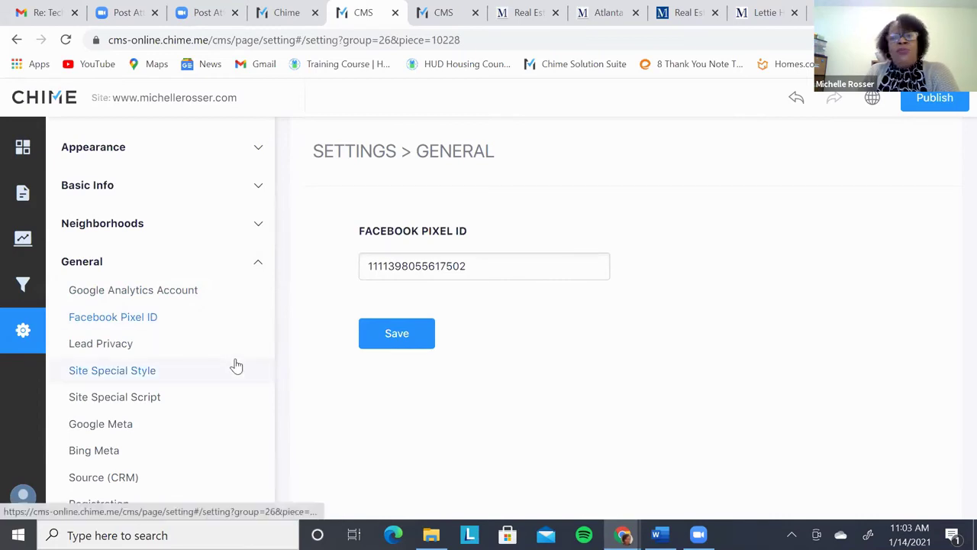
{"action": "left_click", "coordinate": [122, 350]}
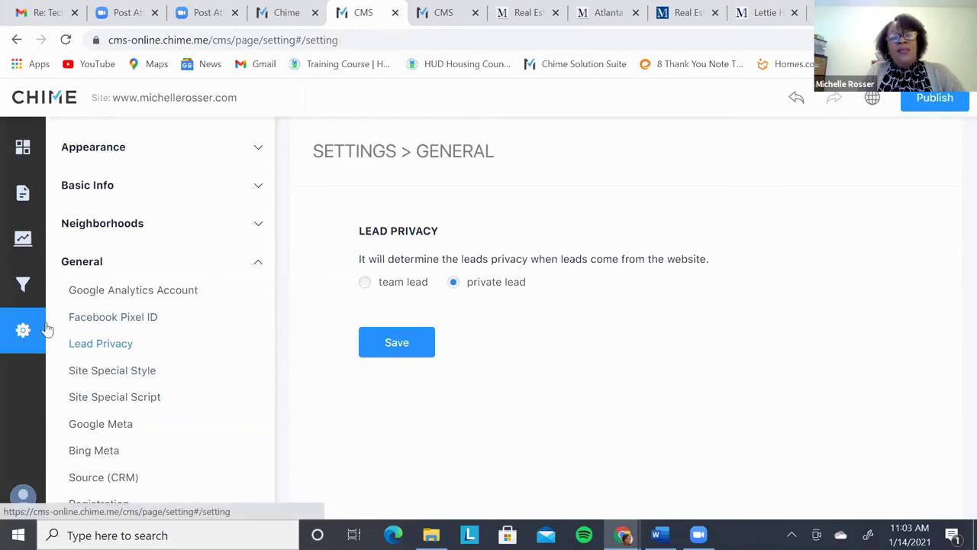
{"action": "left_click", "coordinate": [89, 267]}
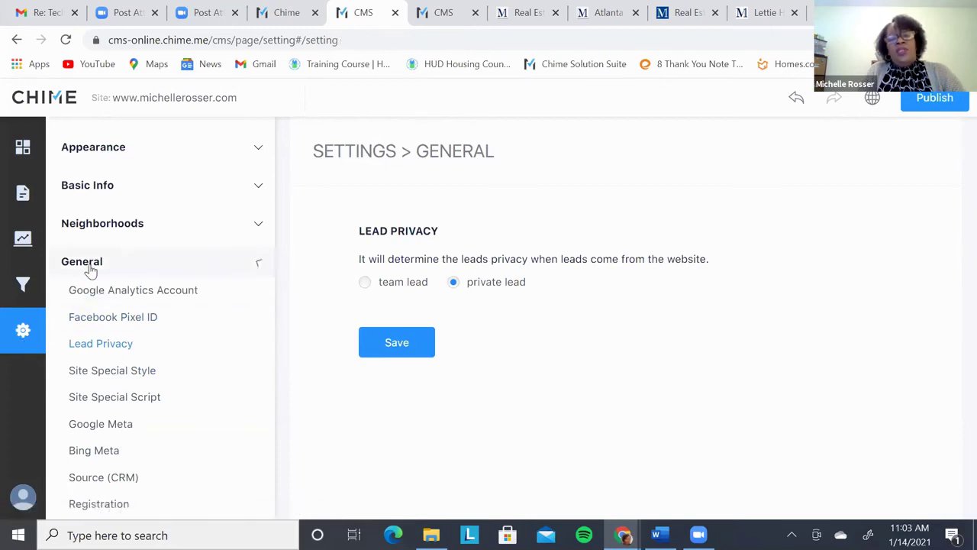
{"action": "left_click", "coordinate": [257, 264]}
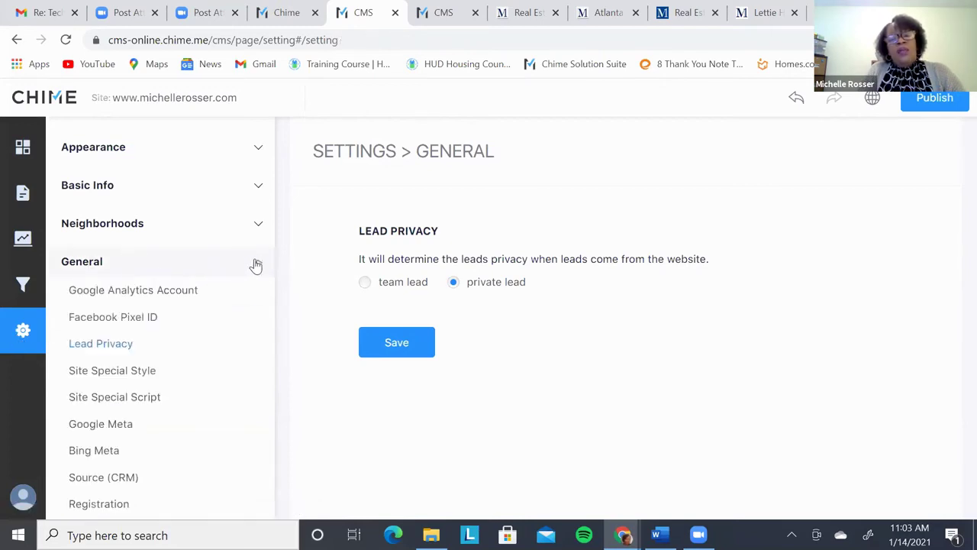
{"action": "left_click", "coordinate": [107, 349]}
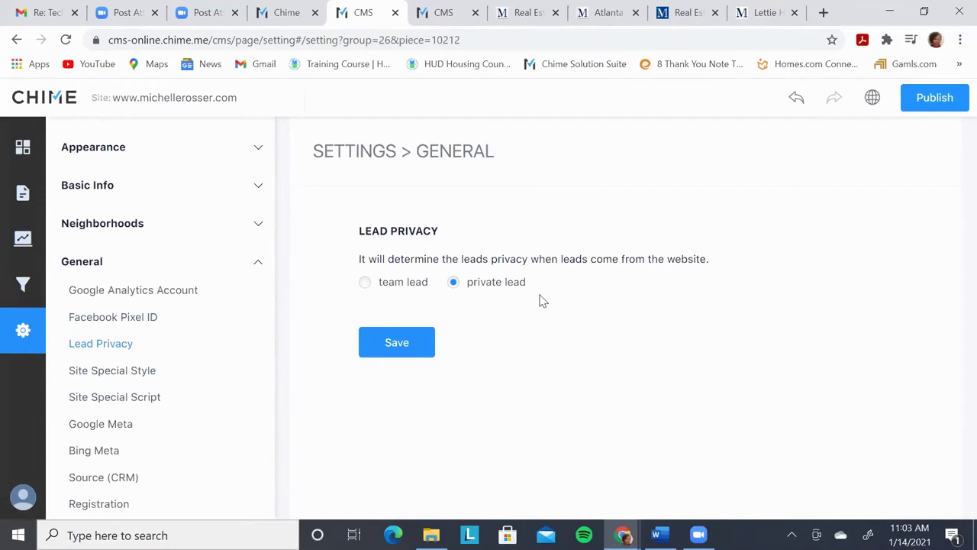
{"action": "left_click", "coordinate": [22, 332]}
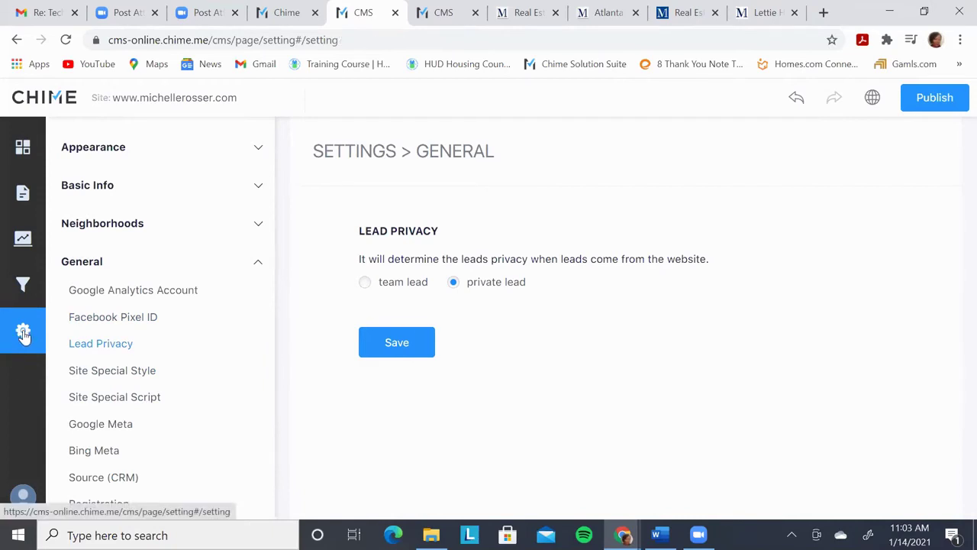
Step: Reopen the site settings and view the Lead Privacy and Site Special Style settings in the General group
{"action": "left_click", "coordinate": [22, 147]}
{"action": "left_click", "coordinate": [23, 332]}
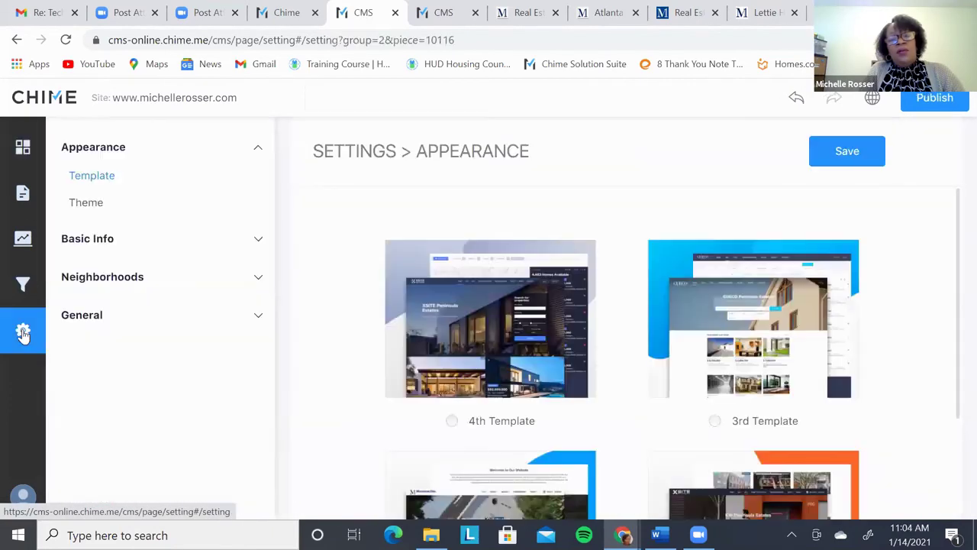
{"action": "left_click", "coordinate": [143, 324]}
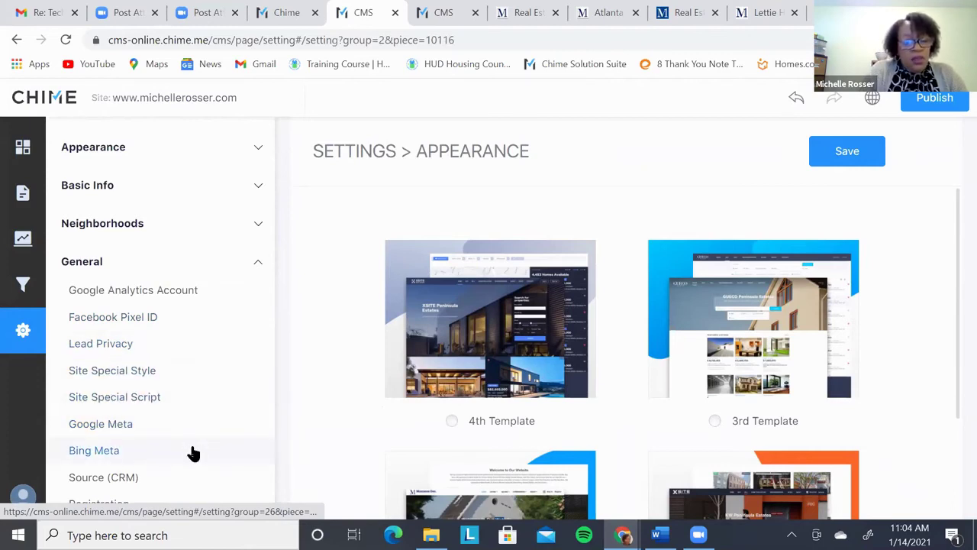
{"action": "scroll", "coordinate": [191, 451], "scroll_direction": "down", "scroll_amount": 1}
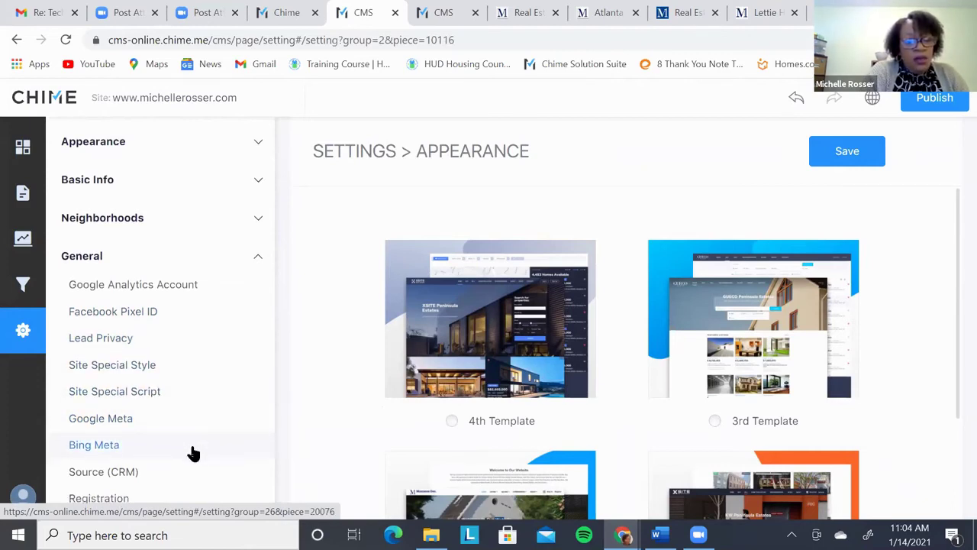
{"action": "left_click", "coordinate": [129, 343]}
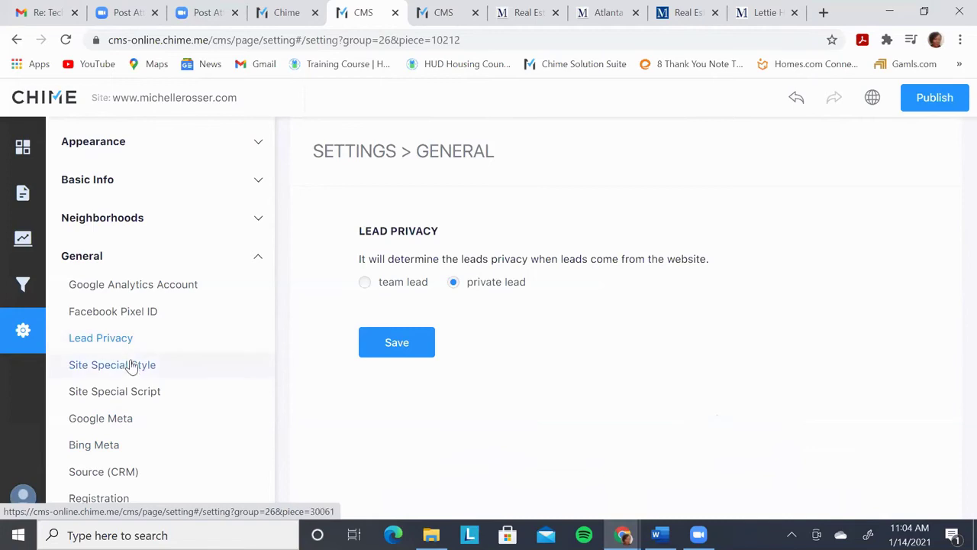
{"action": "left_click", "coordinate": [131, 368]}
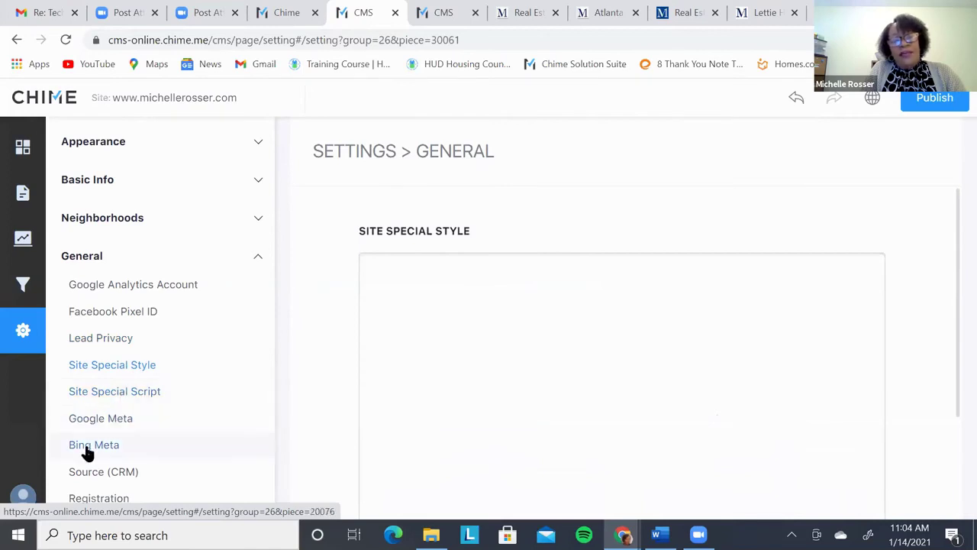
Step: Review the Google Meta, Bing Meta and Source (CRM) settings, rechecking Lead Privacy along the way
{"action": "left_click", "coordinate": [120, 431]}
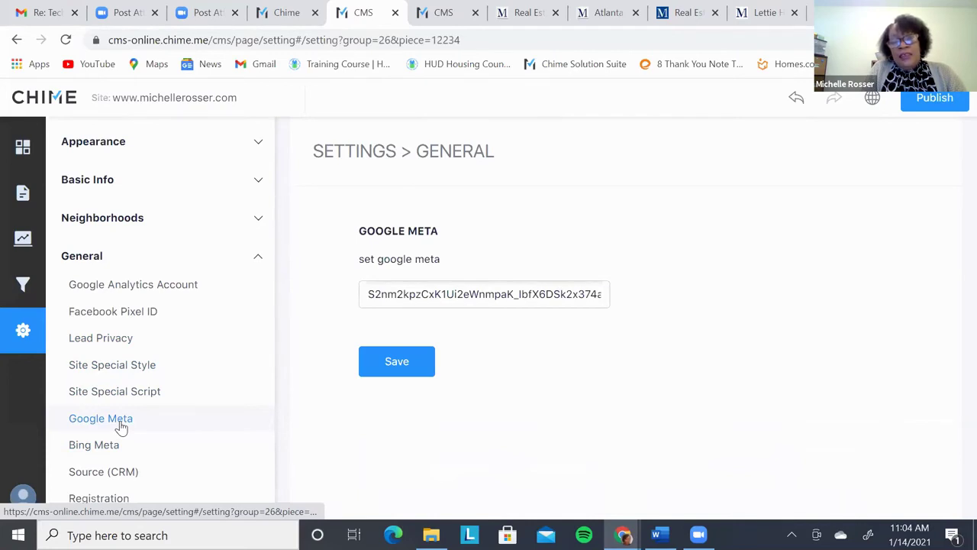
{"action": "left_click", "coordinate": [115, 448]}
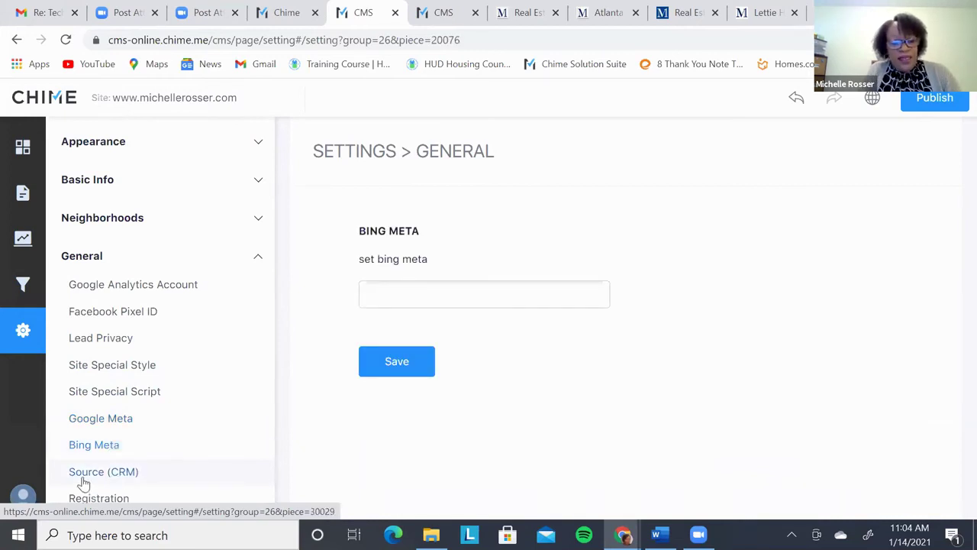
{"action": "left_click", "coordinate": [104, 473]}
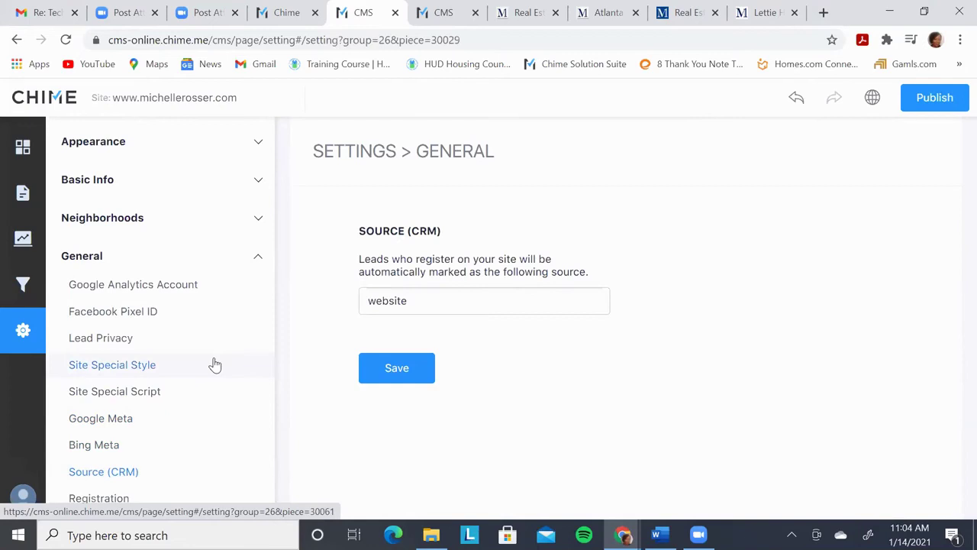
{"action": "left_click", "coordinate": [118, 342]}
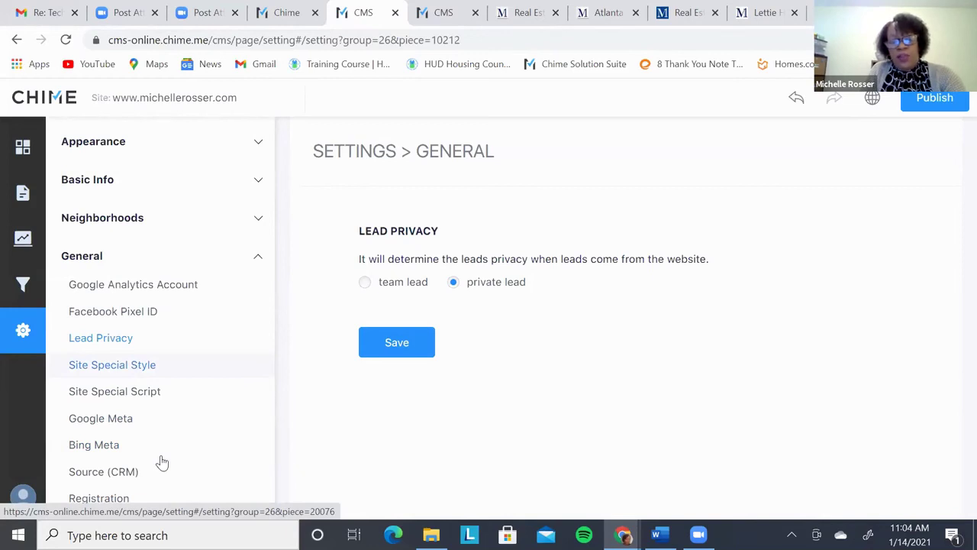
{"action": "left_click", "coordinate": [120, 473]}
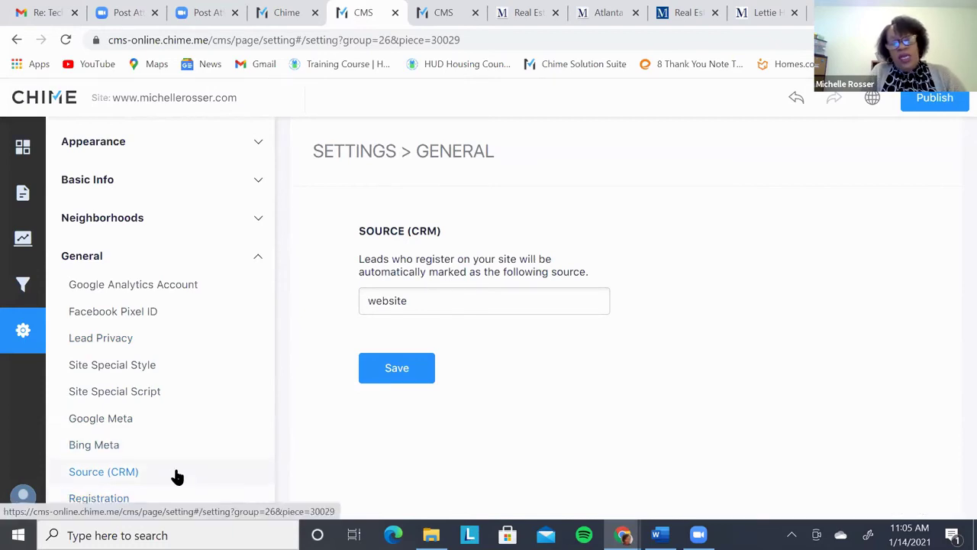
Step: Review the Registration settings, from the registration trigger options through the phone number and inquiry requirements
{"action": "left_click", "coordinate": [110, 503]}
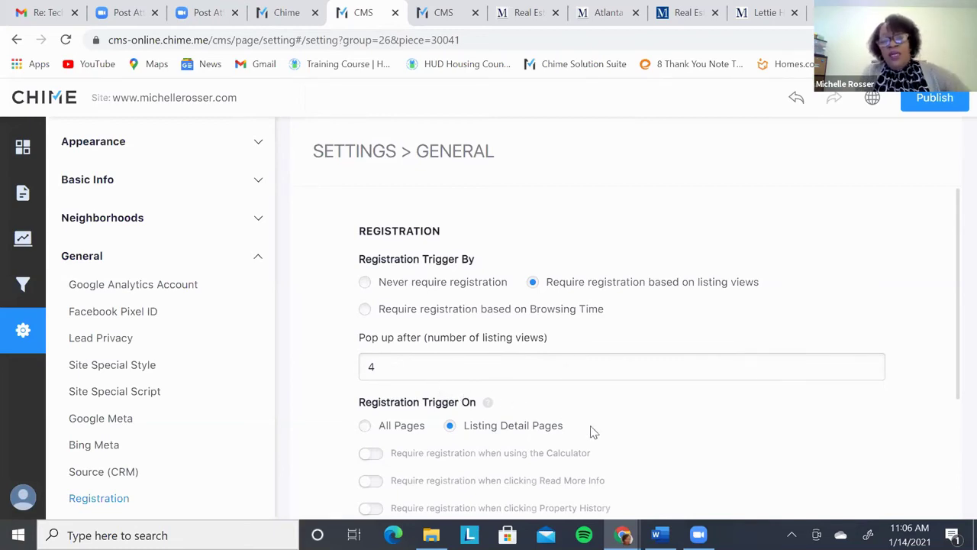
{"action": "scroll", "coordinate": [590, 432], "scroll_direction": "down", "scroll_amount": 1}
{"action": "scroll", "coordinate": [590, 430], "scroll_direction": "down", "scroll_amount": 2}
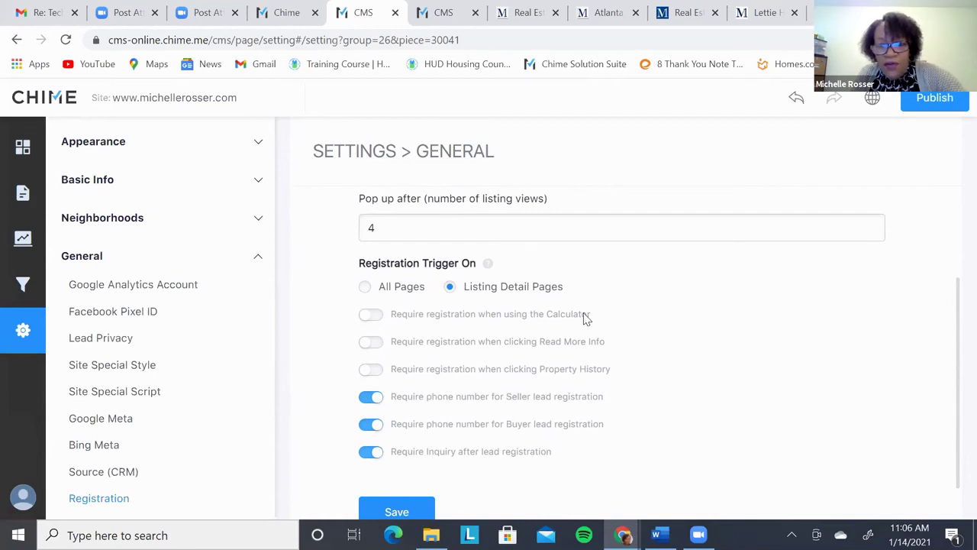
{"action": "scroll", "coordinate": [589, 374], "scroll_direction": "down", "scroll_amount": 1}
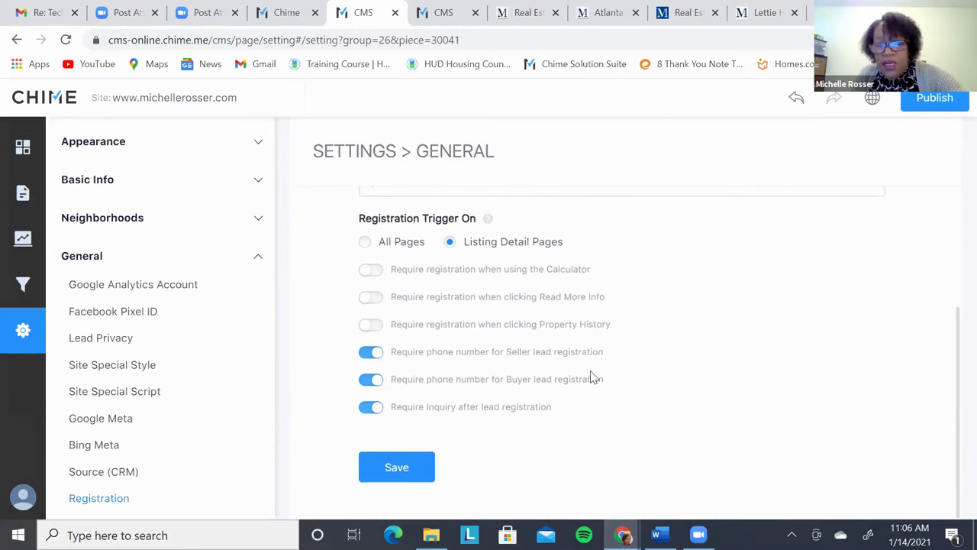
{"action": "scroll", "coordinate": [590, 374], "scroll_direction": "up", "scroll_amount": 1}
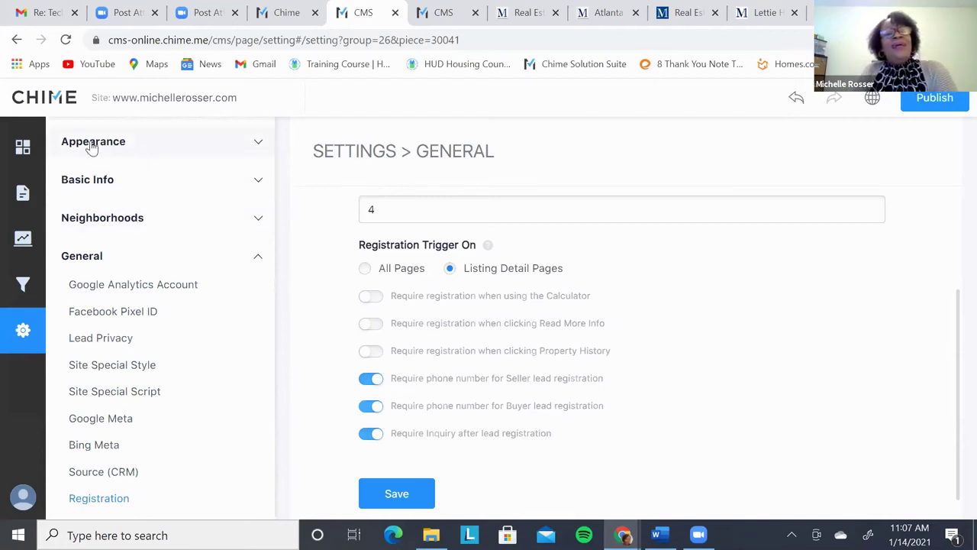
Step: Hide the Sold Listings page under Listing in the website's navigation menu and close the page list
{"action": "left_click", "coordinate": [23, 148]}
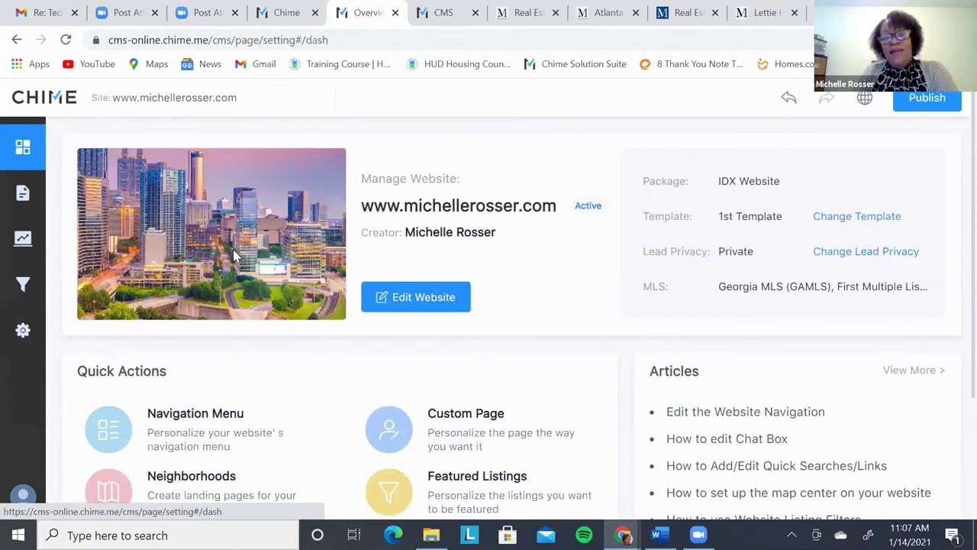
{"action": "left_click", "coordinate": [209, 418]}
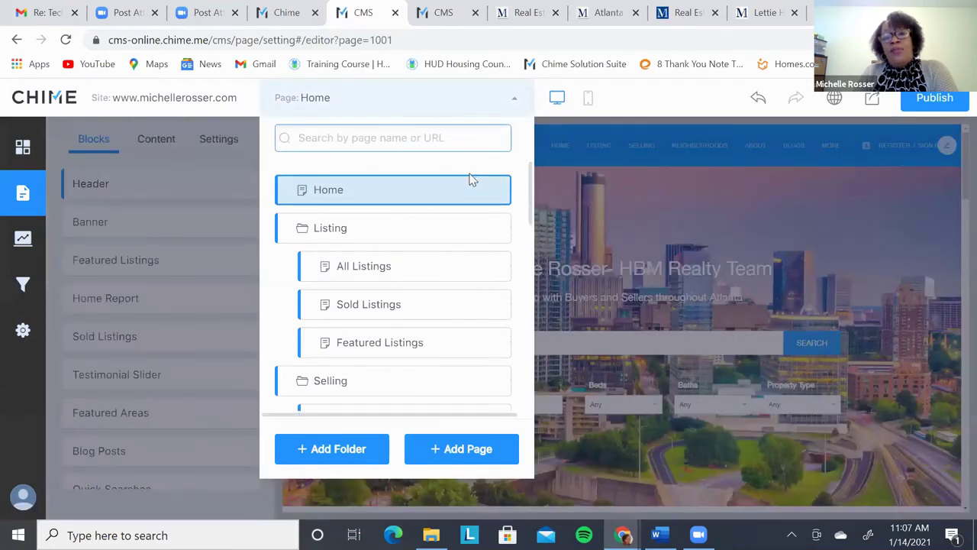
{"action": "mouse_move", "coordinate": [465, 180]}
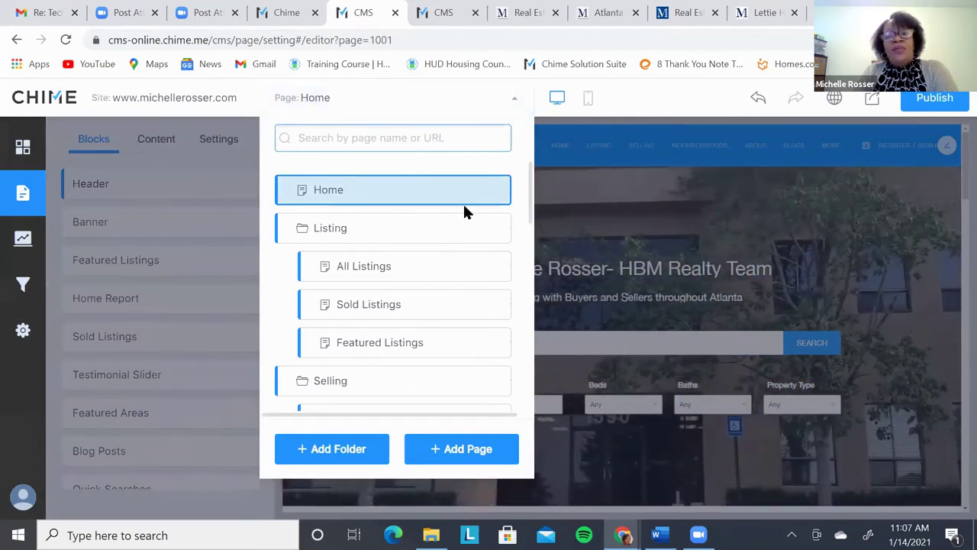
{"action": "mouse_move", "coordinate": [460, 202]}
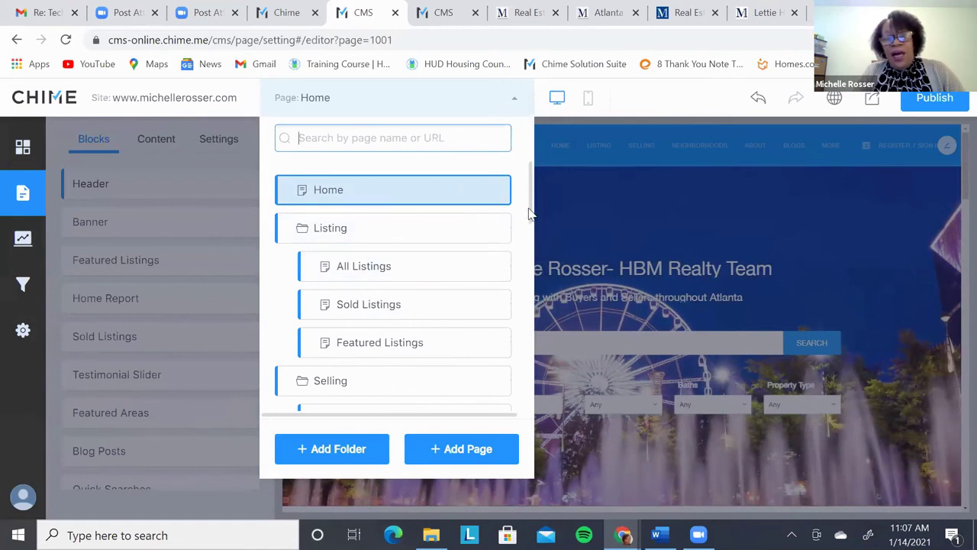
{"action": "left_click_drag", "start_coordinate": [529, 214], "coordinate": [531, 219]}
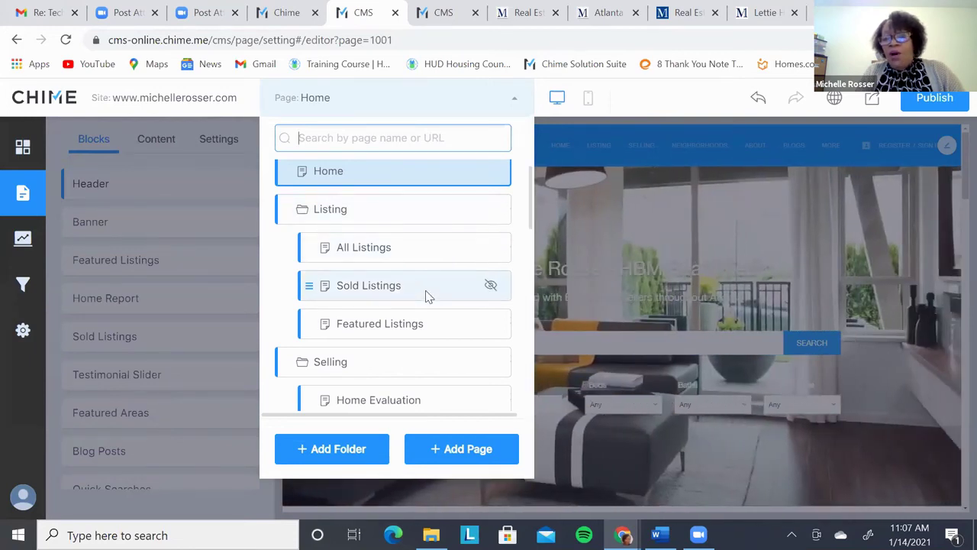
{"action": "left_click", "coordinate": [491, 285]}
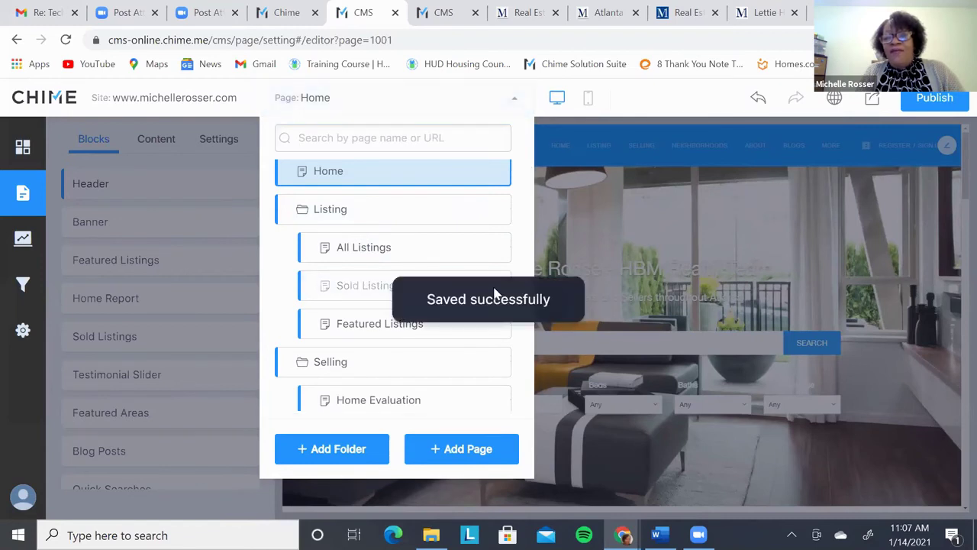
{"action": "mouse_move", "coordinate": [460, 296]}
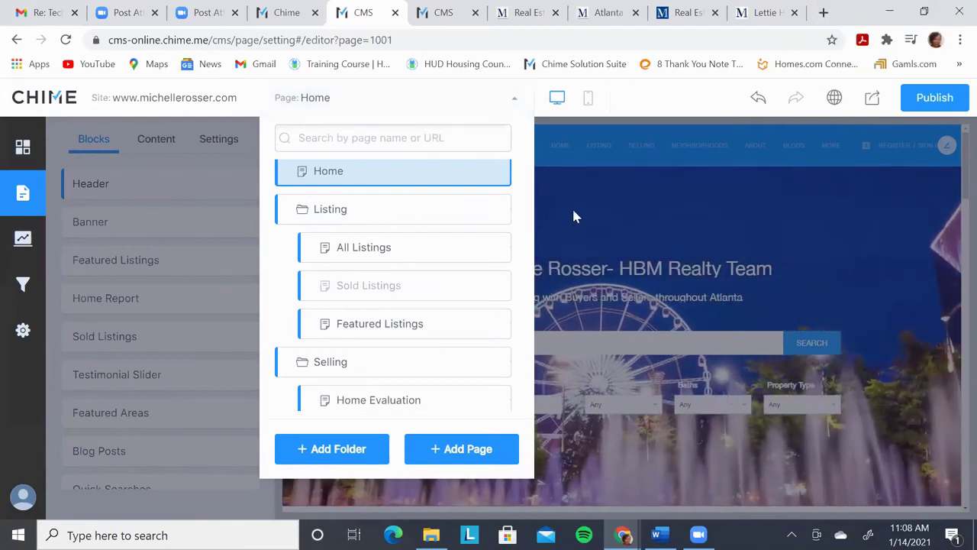
{"action": "left_click", "coordinate": [569, 215]}
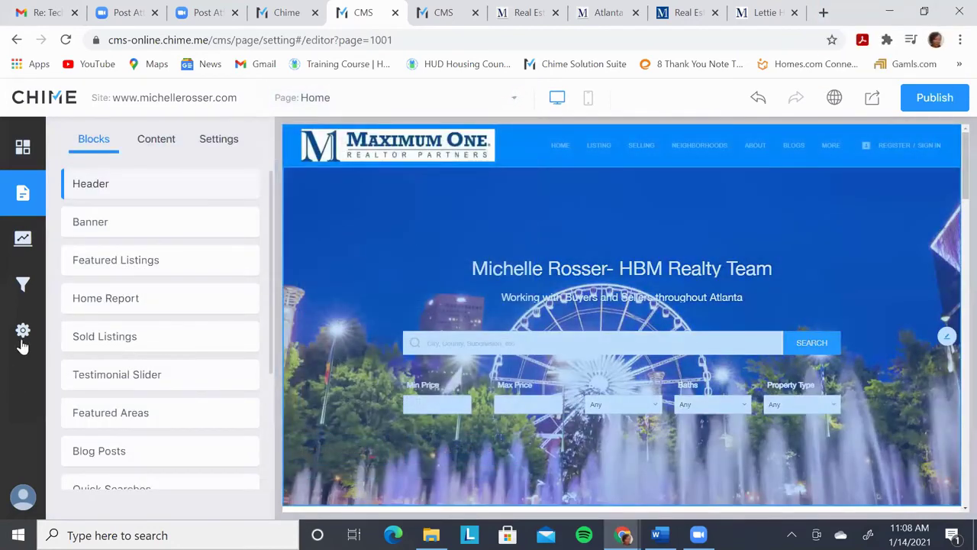
Step: Reopen the navigation menu's page list from the overview and look through its pages down to Property Details
{"action": "left_click", "coordinate": [22, 348]}
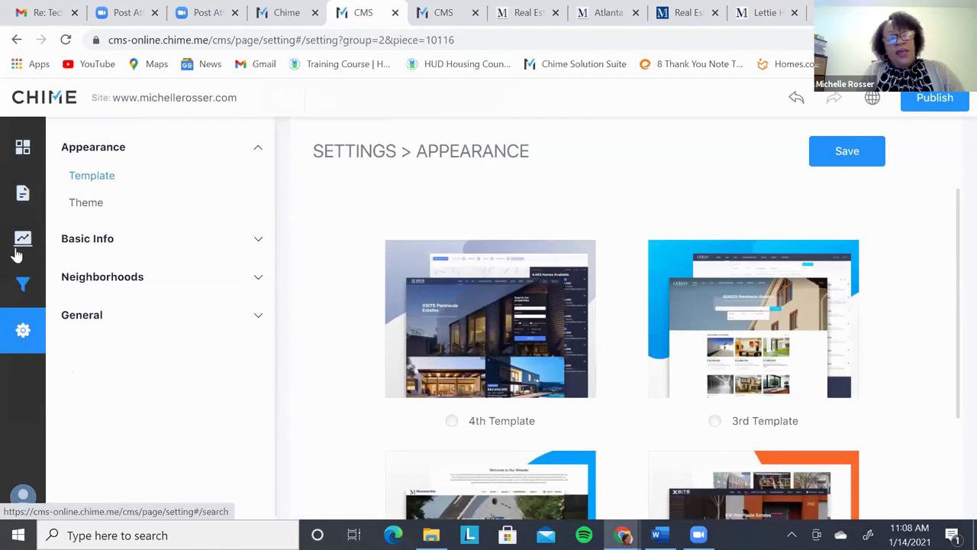
{"action": "left_click", "coordinate": [22, 153]}
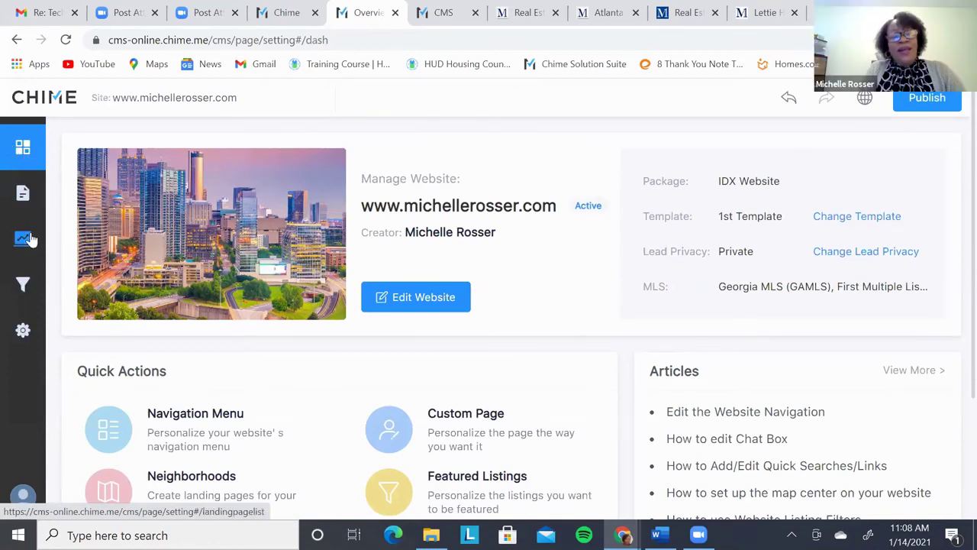
{"action": "left_click", "coordinate": [197, 417]}
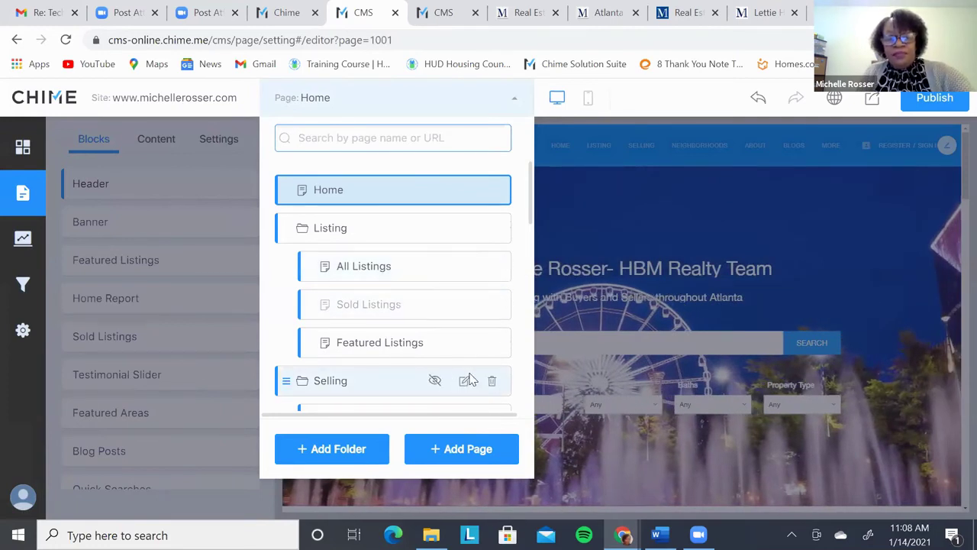
{"action": "scroll", "coordinate": [470, 379], "scroll_direction": "down", "scroll_amount": 3}
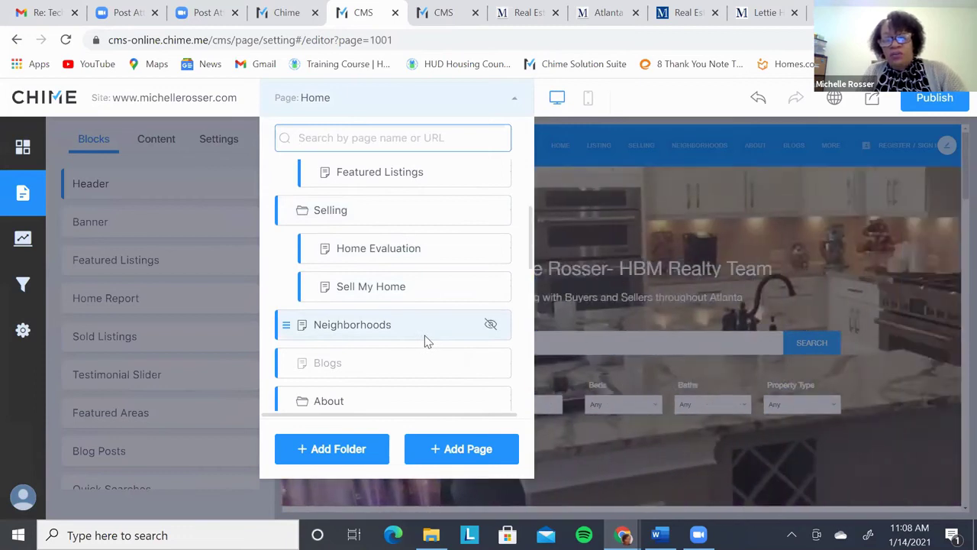
{"action": "scroll", "coordinate": [425, 340], "scroll_direction": "down", "scroll_amount": 2}
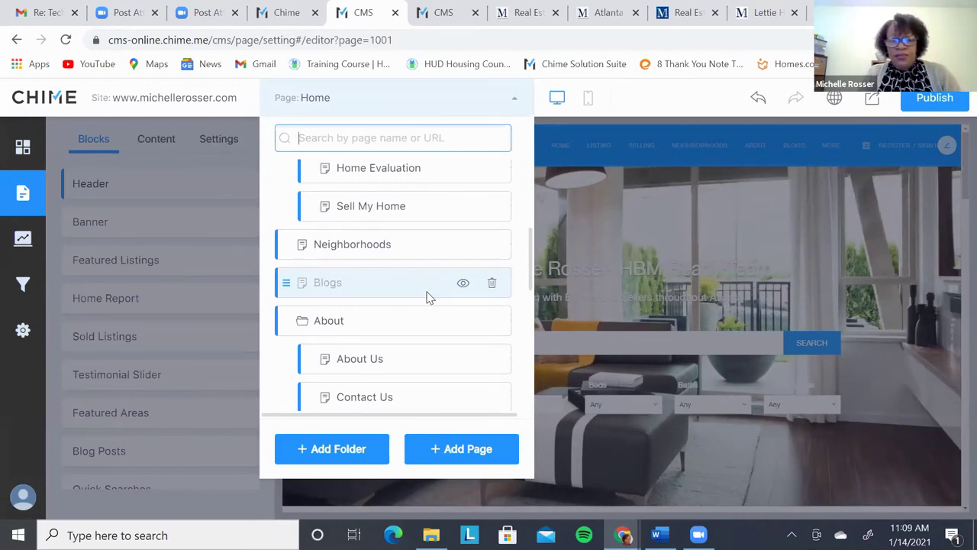
{"action": "scroll", "coordinate": [432, 371], "scroll_direction": "down", "scroll_amount": 4}
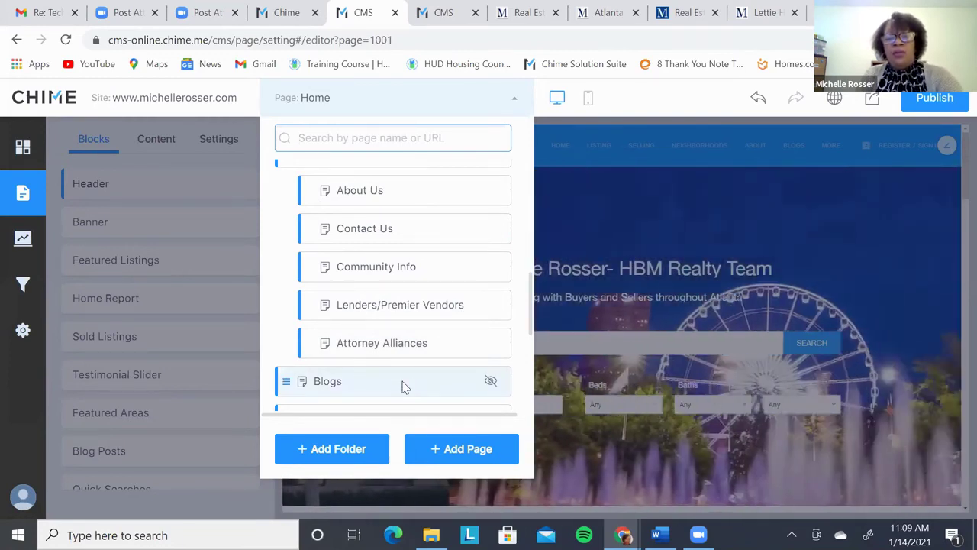
{"action": "scroll", "coordinate": [405, 387], "scroll_direction": "down", "scroll_amount": 2}
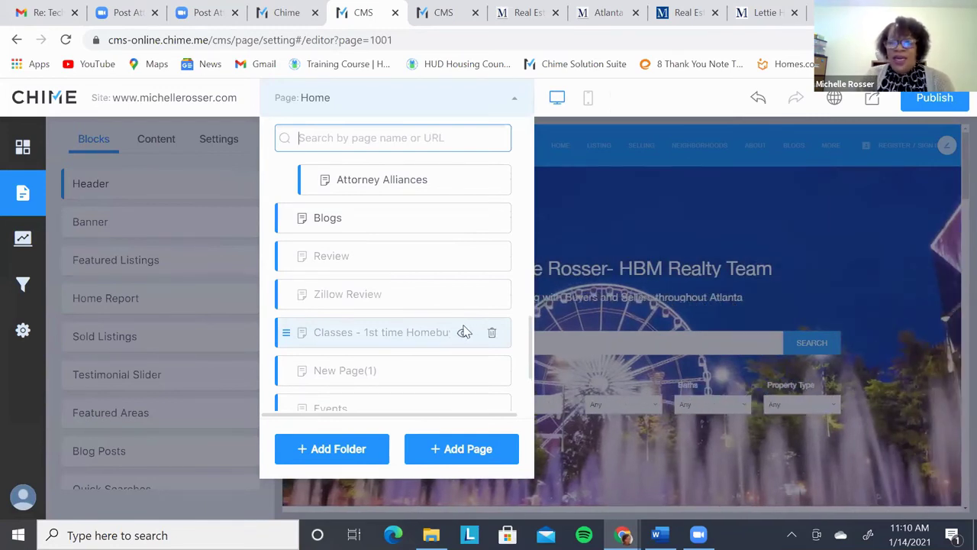
{"action": "scroll", "coordinate": [399, 397], "scroll_direction": "down", "scroll_amount": 1}
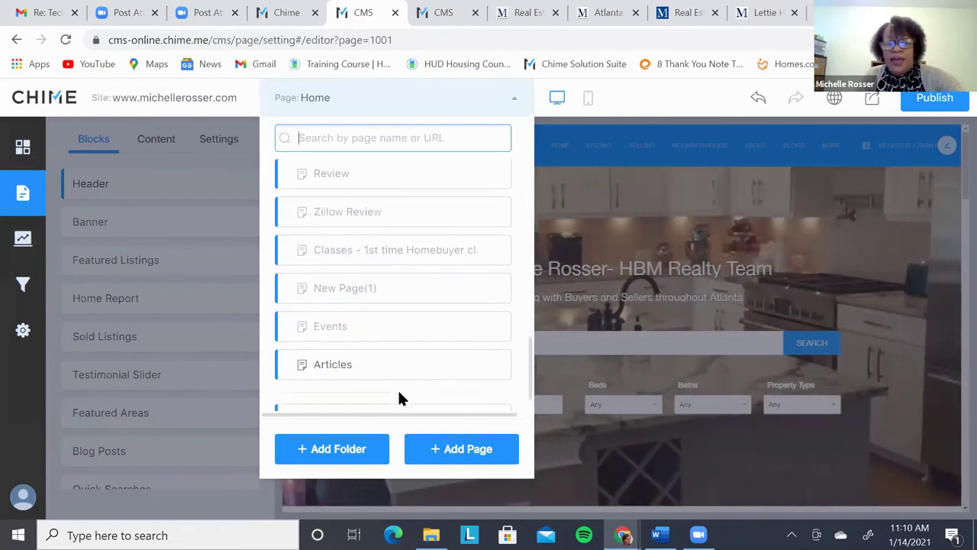
{"action": "scroll", "coordinate": [398, 398], "scroll_direction": "down", "scroll_amount": 1}
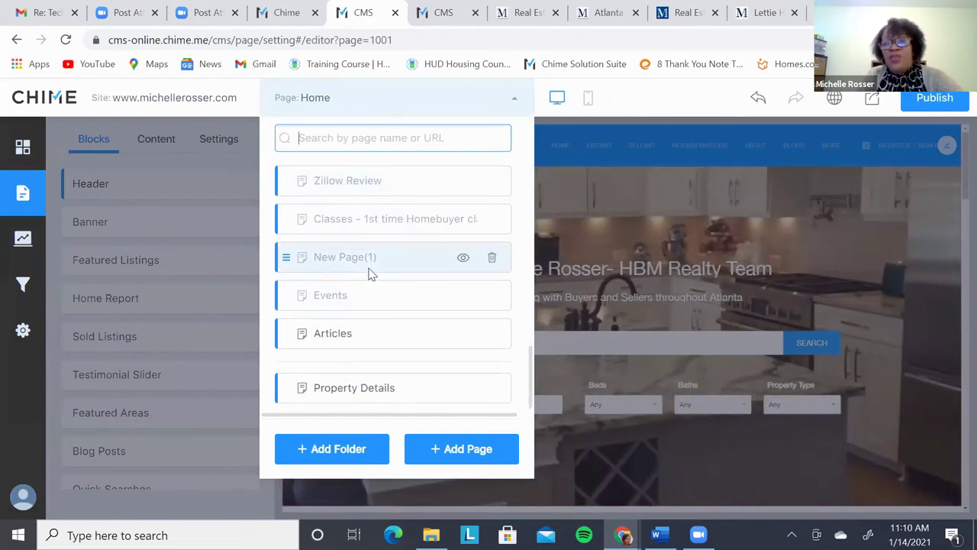
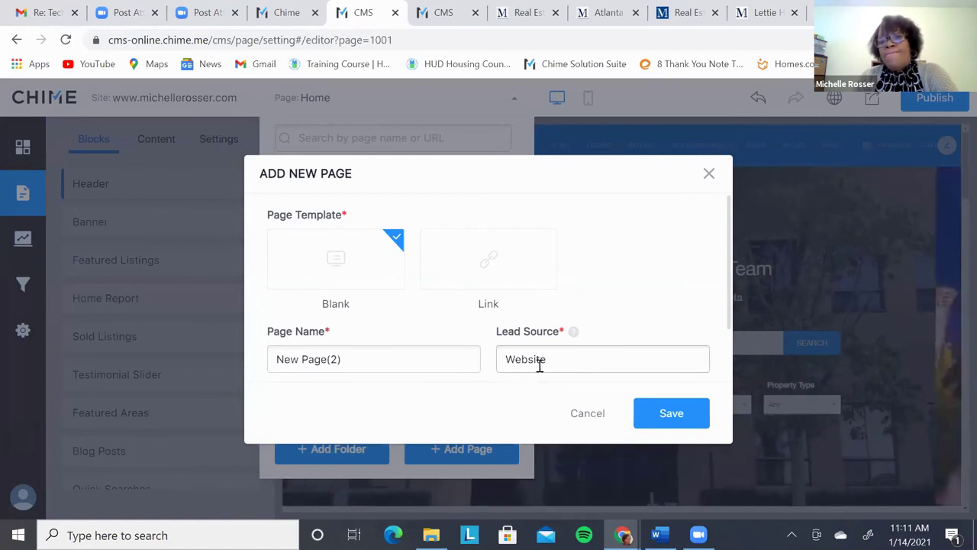
Step: Cancel adding a new page and return to the website overview to view its Quick Actions
{"action": "left_click", "coordinate": [581, 418]}
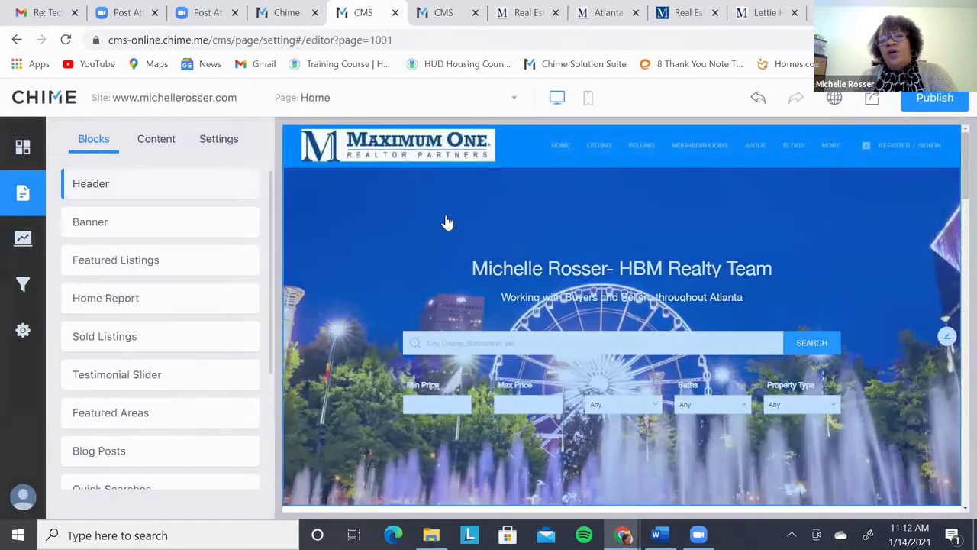
{"action": "left_click", "coordinate": [22, 146]}
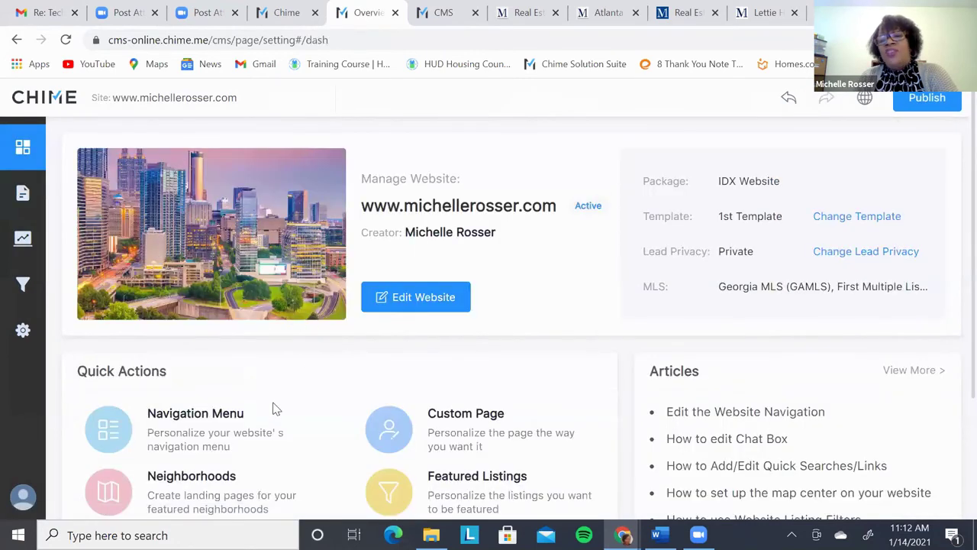
{"action": "scroll", "coordinate": [276, 410], "scroll_direction": "down", "scroll_amount": 2}
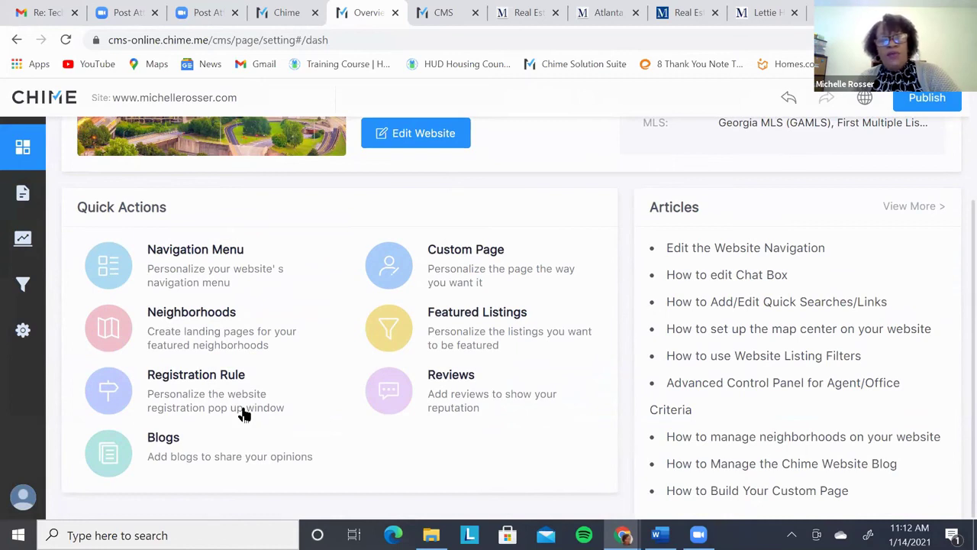
Step: Open the Blogs quick action to view its WordPress embedding and post open mode settings, and return to the website overview
{"action": "left_click", "coordinate": [115, 461]}
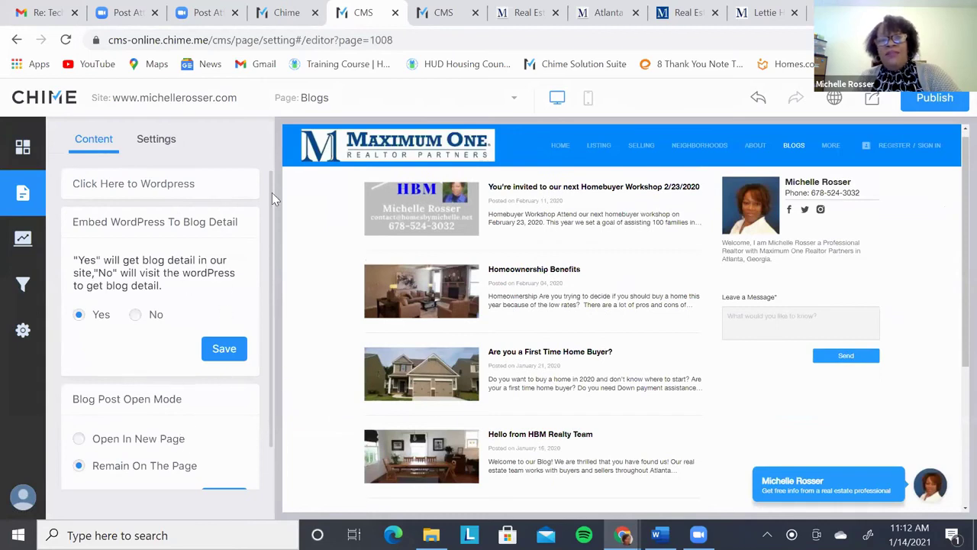
{"action": "left_click", "coordinate": [294, 19]}
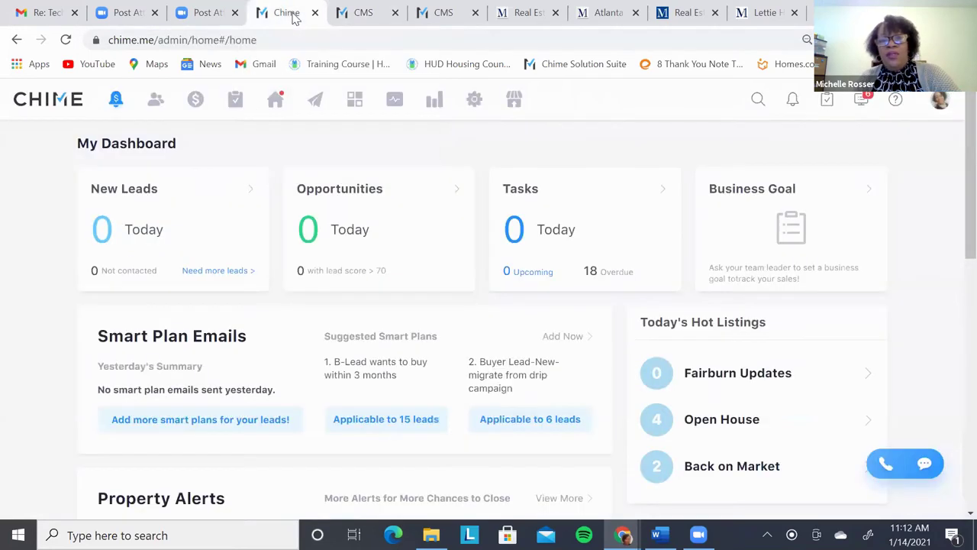
{"action": "left_click", "coordinate": [363, 13]}
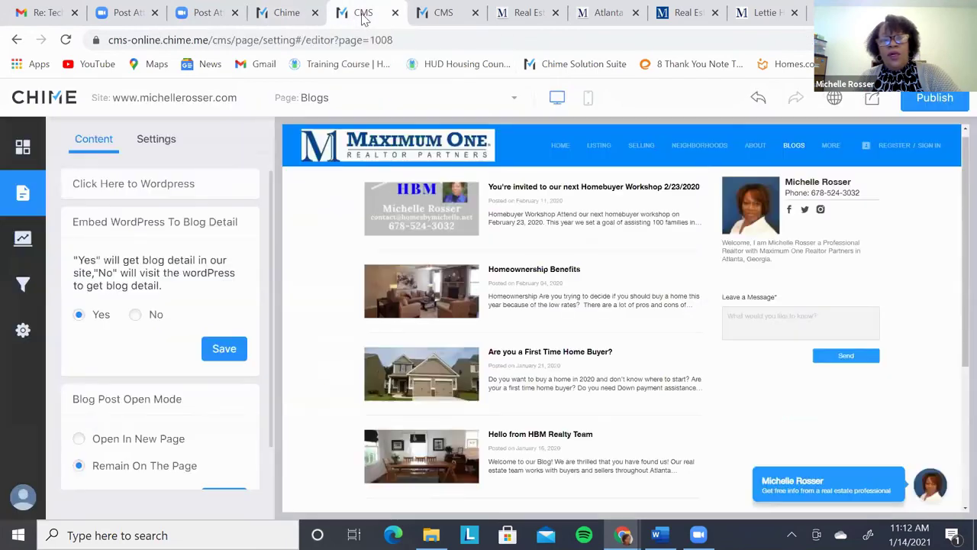
{"action": "left_click", "coordinate": [16, 41]}
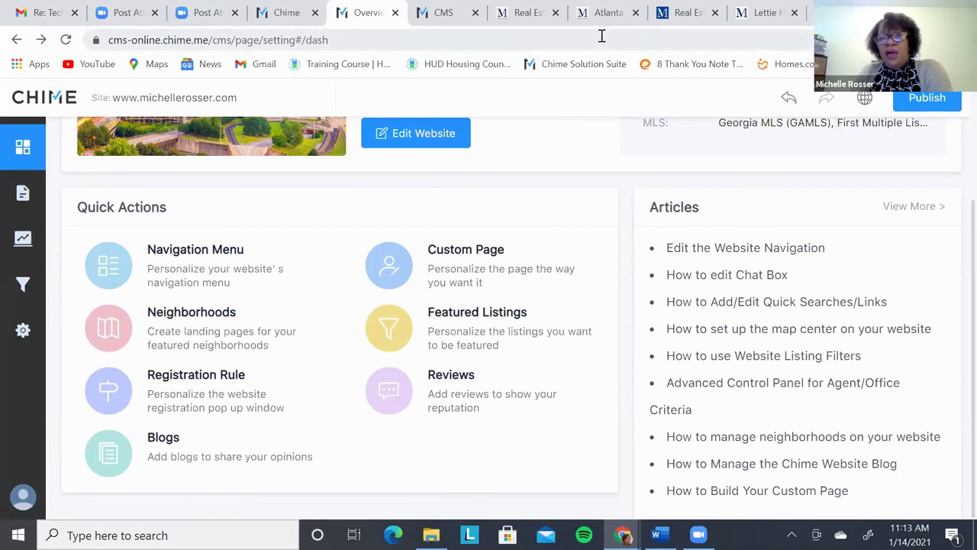
Step: Switch to the other agent's live website and look through its homepage from the home search and featured listings down to the featured areas
{"action": "left_click", "coordinate": [767, 16]}
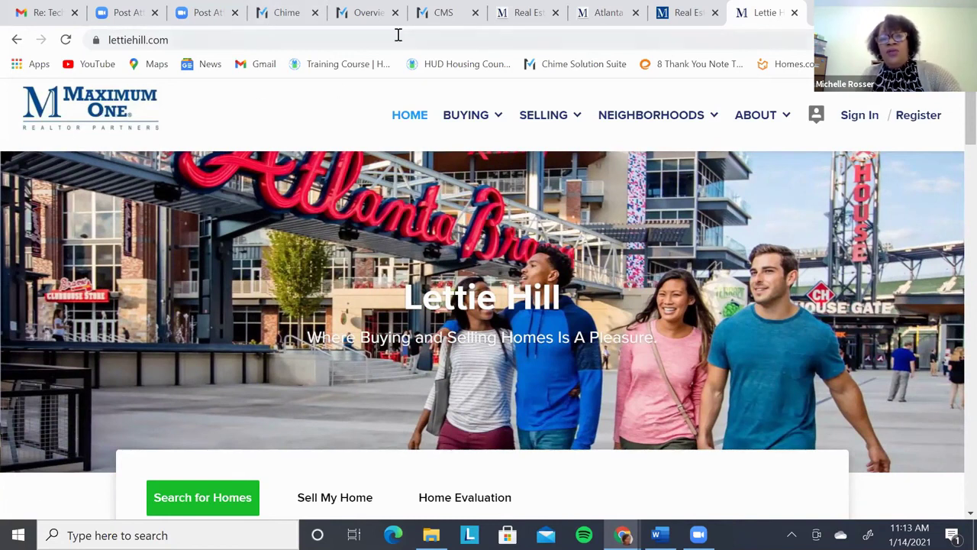
{"action": "scroll", "coordinate": [468, 338], "scroll_direction": "down", "scroll_amount": 7}
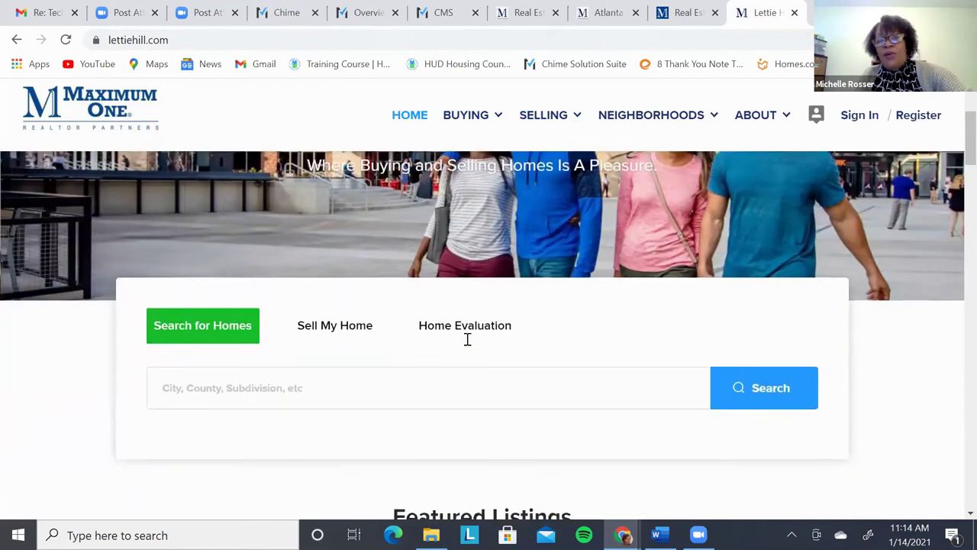
{"action": "scroll", "coordinate": [468, 338], "scroll_direction": "down", "scroll_amount": 3}
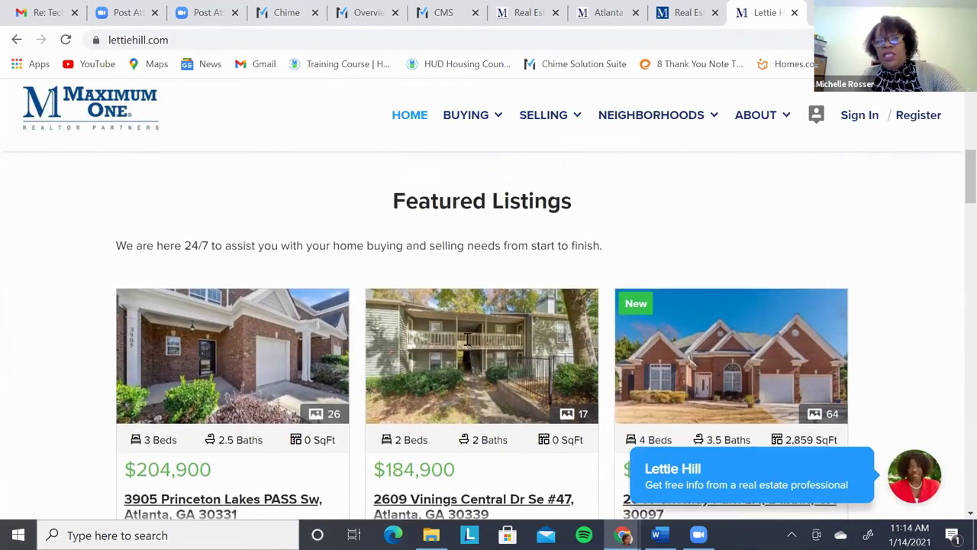
{"action": "scroll", "coordinate": [468, 338], "scroll_direction": "down", "scroll_amount": 4}
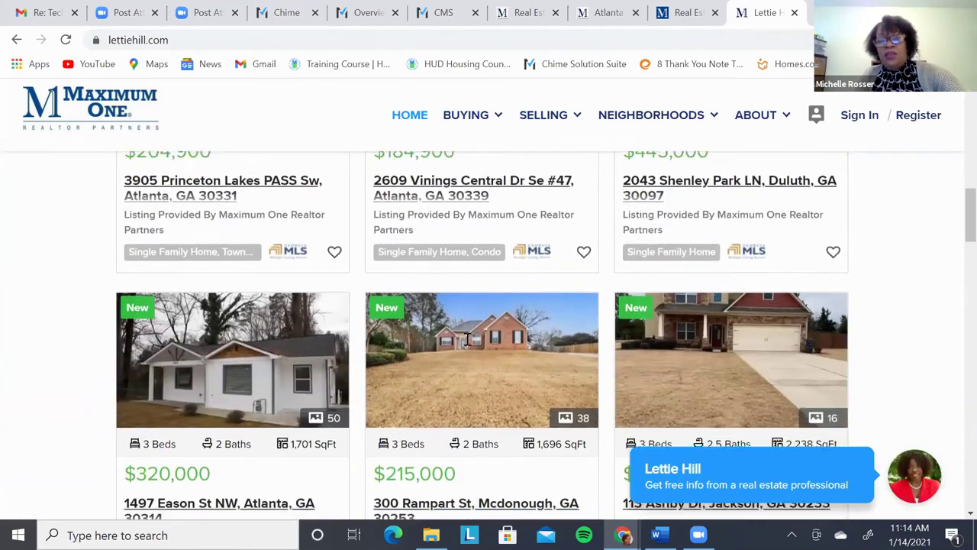
{"action": "scroll", "coordinate": [468, 338], "scroll_direction": "up", "scroll_amount": 3}
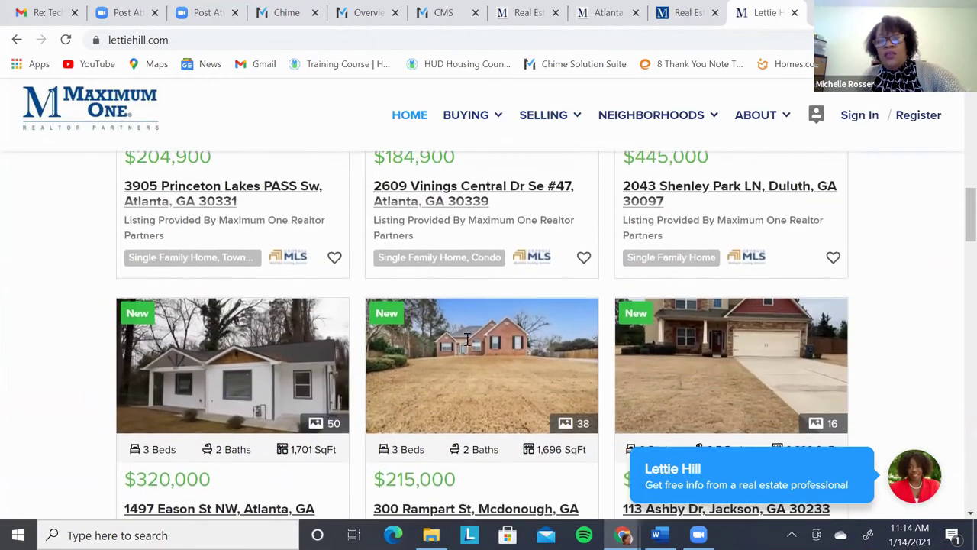
{"action": "scroll", "coordinate": [468, 338], "scroll_direction": "down", "scroll_amount": 7}
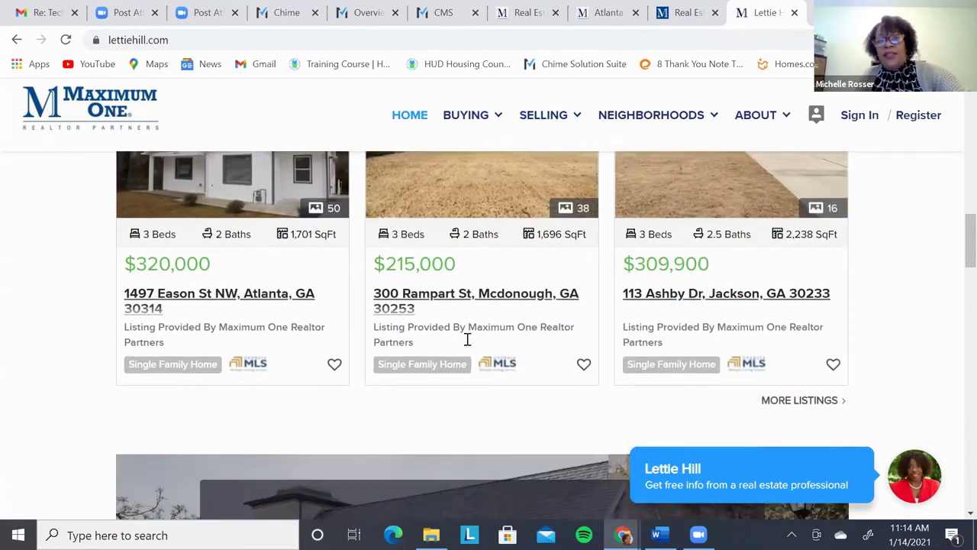
{"action": "scroll", "coordinate": [468, 339], "scroll_direction": "down", "scroll_amount": 5}
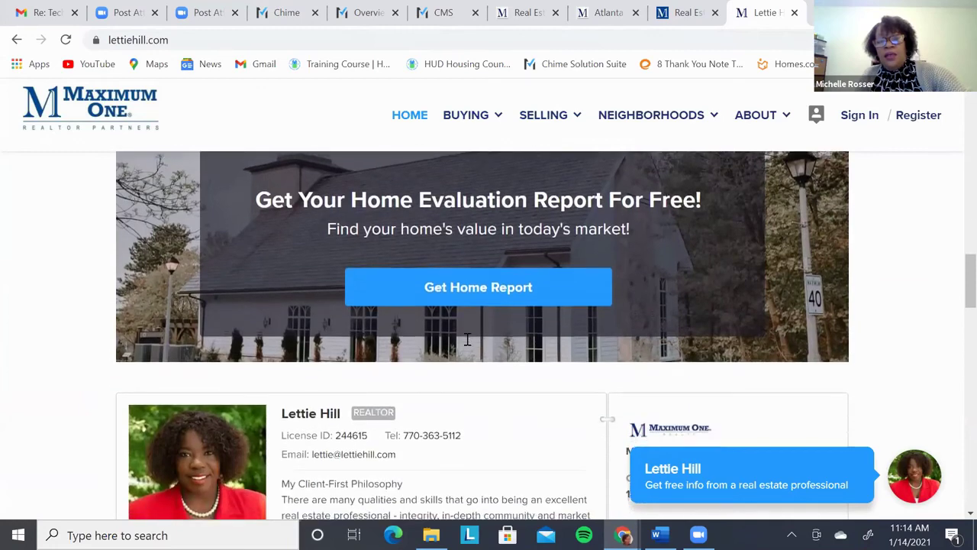
{"action": "scroll", "coordinate": [468, 338], "scroll_direction": "down", "scroll_amount": 5}
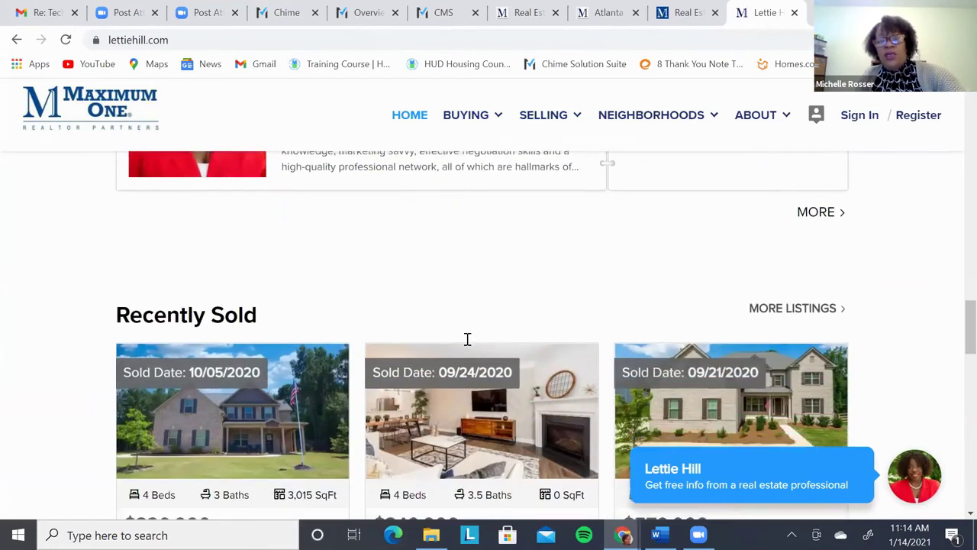
{"action": "scroll", "coordinate": [468, 338], "scroll_direction": "down", "scroll_amount": 3}
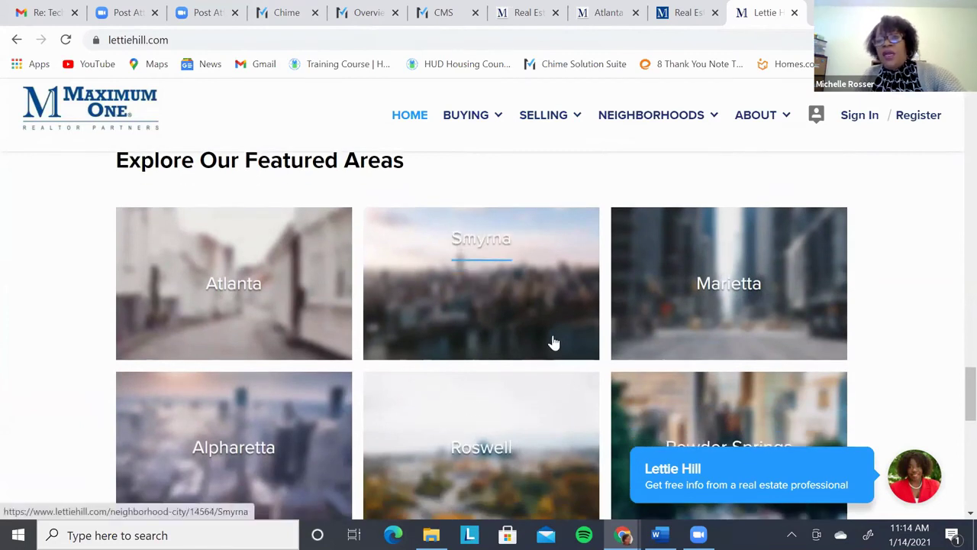
Step: Open the Atlanta neighborhood page from the agent's website, and switch to the maxonepartners.com homepage
{"action": "left_click", "coordinate": [558, 344]}
{"action": "scroll", "coordinate": [556, 343], "scroll_direction": "down", "scroll_amount": 2}
{"action": "scroll", "coordinate": [554, 342], "scroll_direction": "down", "scroll_amount": 6}
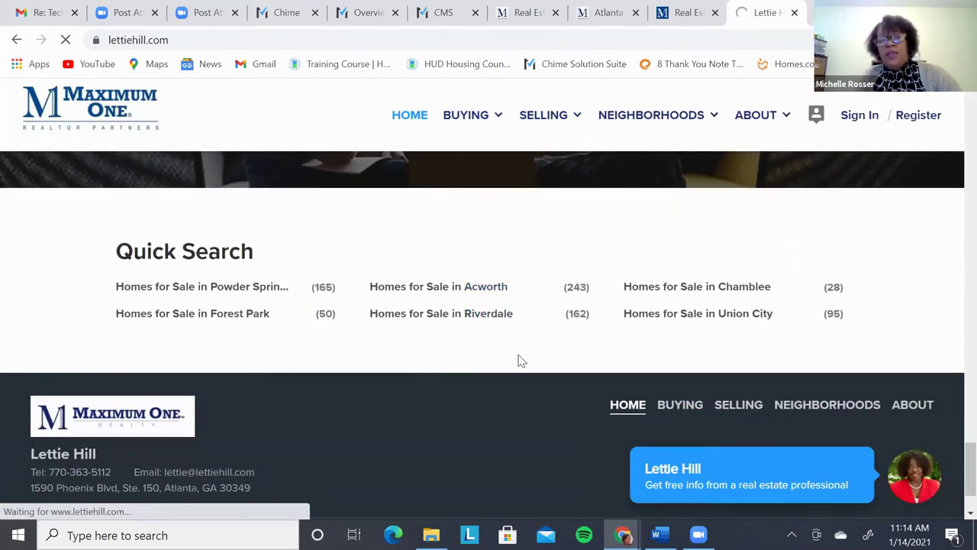
{"action": "scroll", "coordinate": [521, 360], "scroll_direction": "down", "scroll_amount": 1}
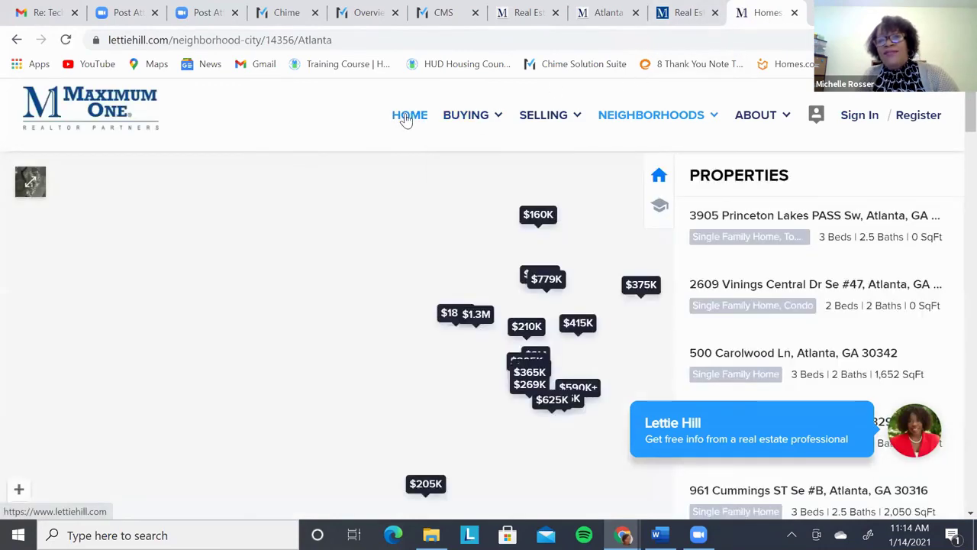
{"action": "left_click", "coordinate": [689, 13]}
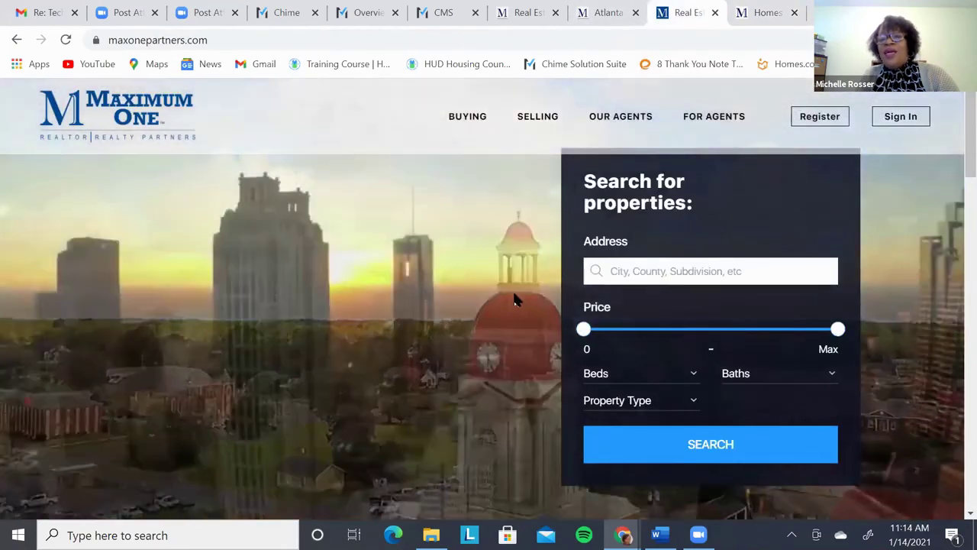